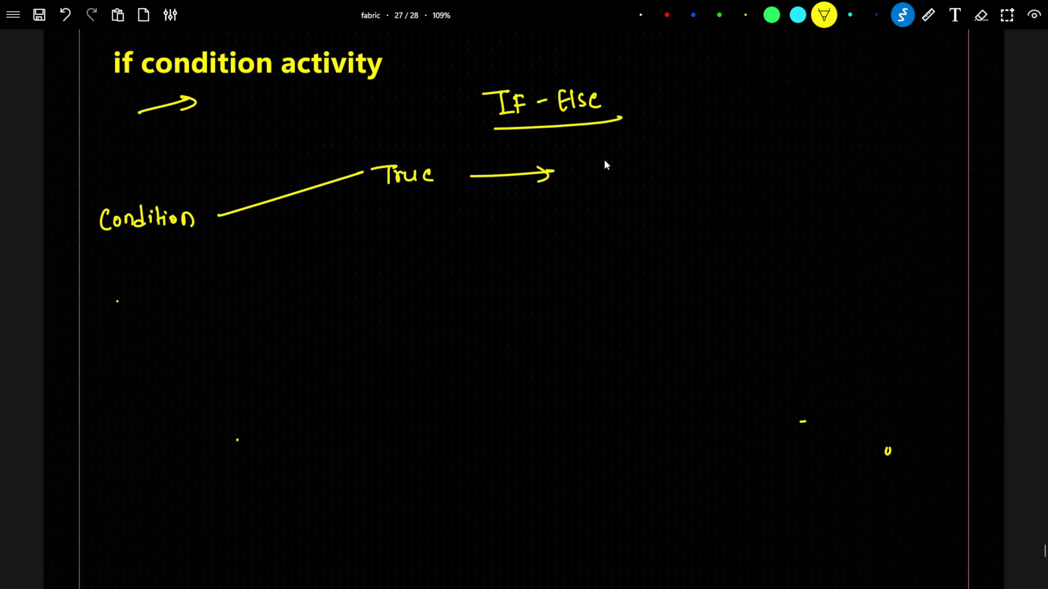
Step: Complete the If-Else sketch: write 'activity' after True, add a False branch with an arrow to 'activity', and an arrow from Condition
mouse_move(623, 182)
mouse_down()
mouse_move(639, 171)
mouse_move(638, 185)
mouse_up()
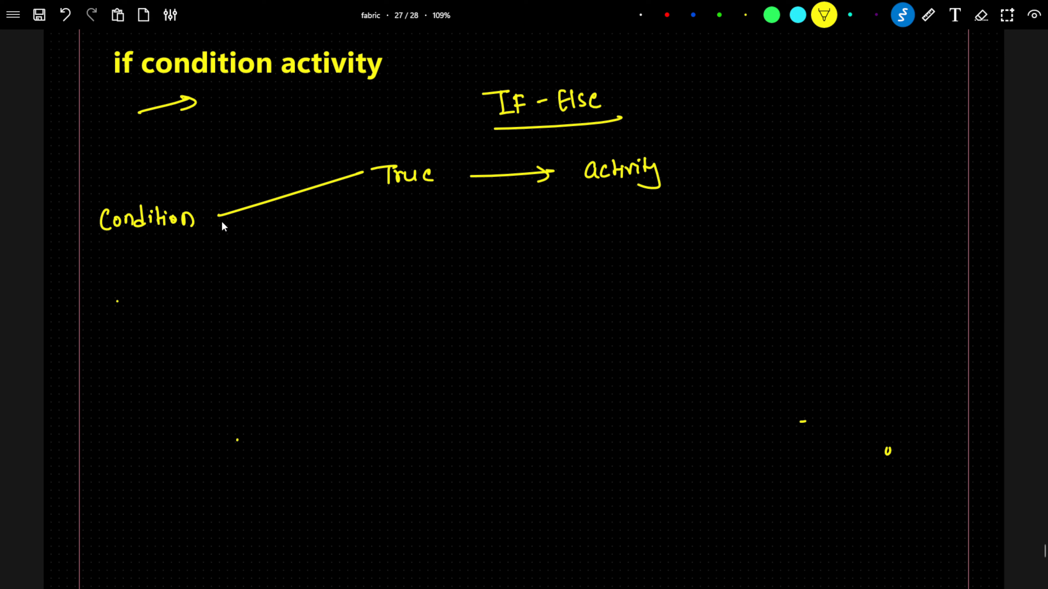
mouse_move(219, 218)
mouse_down()
mouse_move(354, 239)
mouse_move(397, 219)
mouse_up()
drag(388, 230, 395, 228)
drag(397, 231, 407, 235)
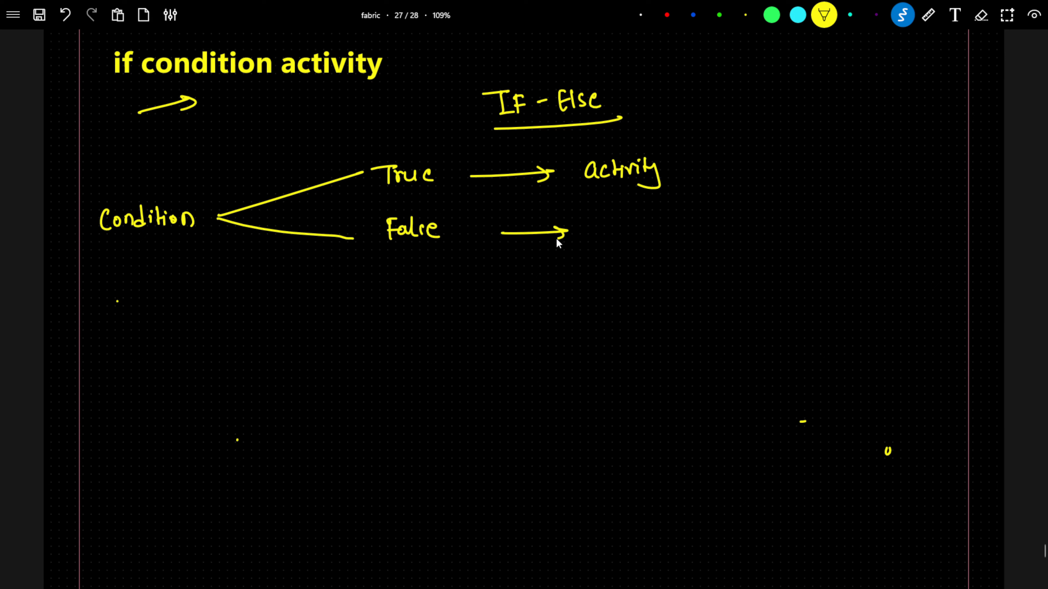
mouse_move(601, 226)
mouse_down()
mouse_move(602, 237)
mouse_move(656, 227)
mouse_up()
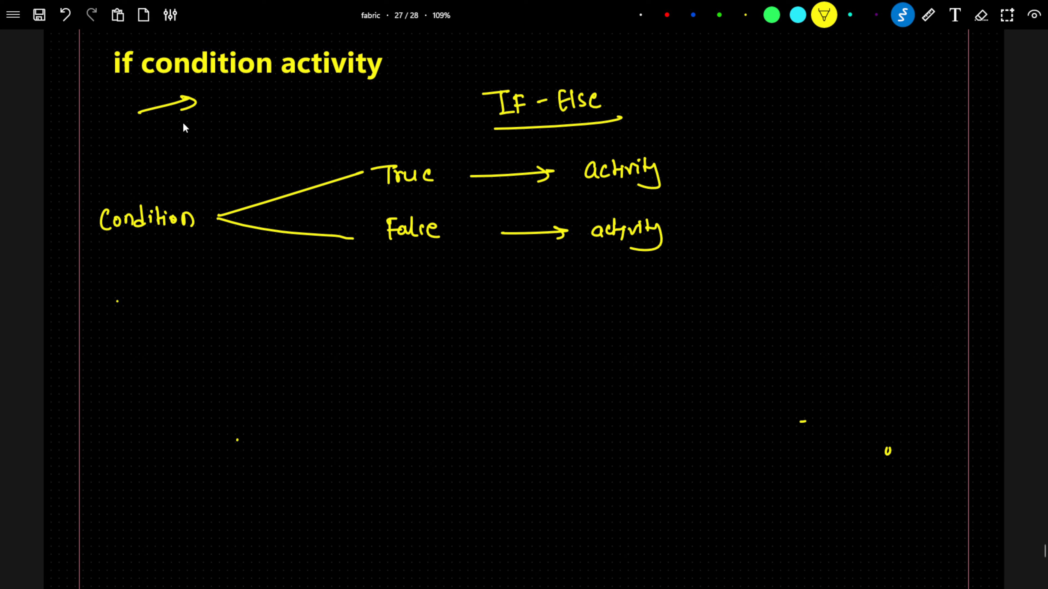
mouse_move(162, 173)
mouse_down()
mouse_move(233, 129)
mouse_move(218, 143)
mouse_up()
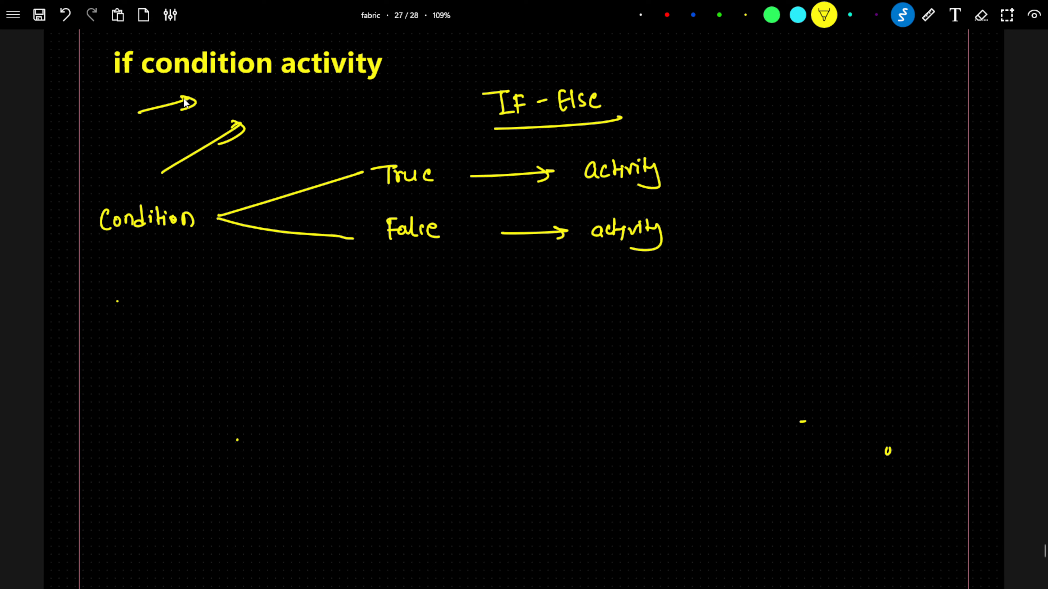
Step: Draw a large rectangle below the If-Else sketch
drag(120, 335, 123, 524)
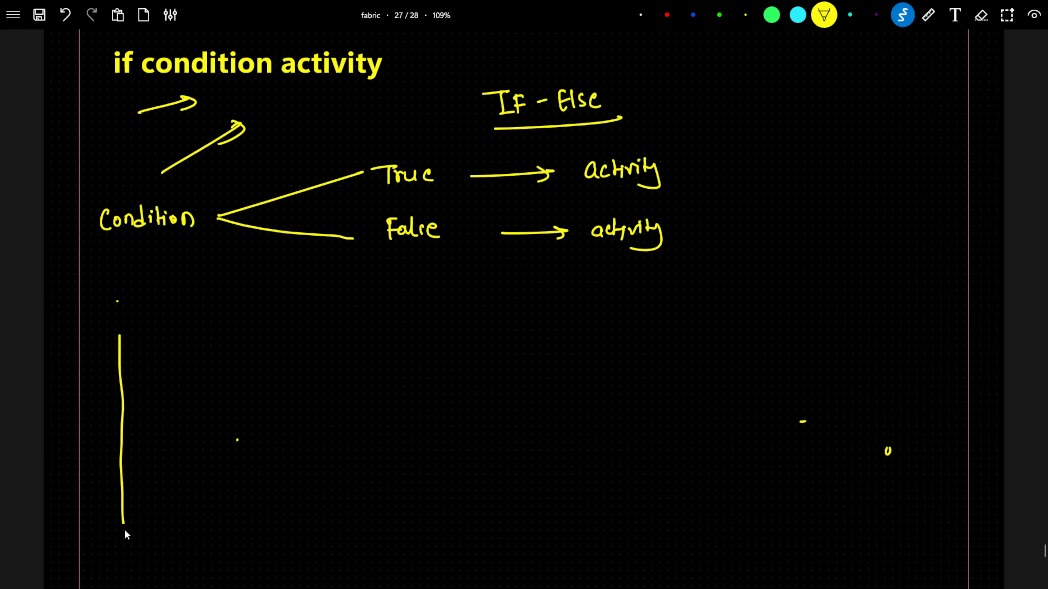
drag(120, 335, 310, 326)
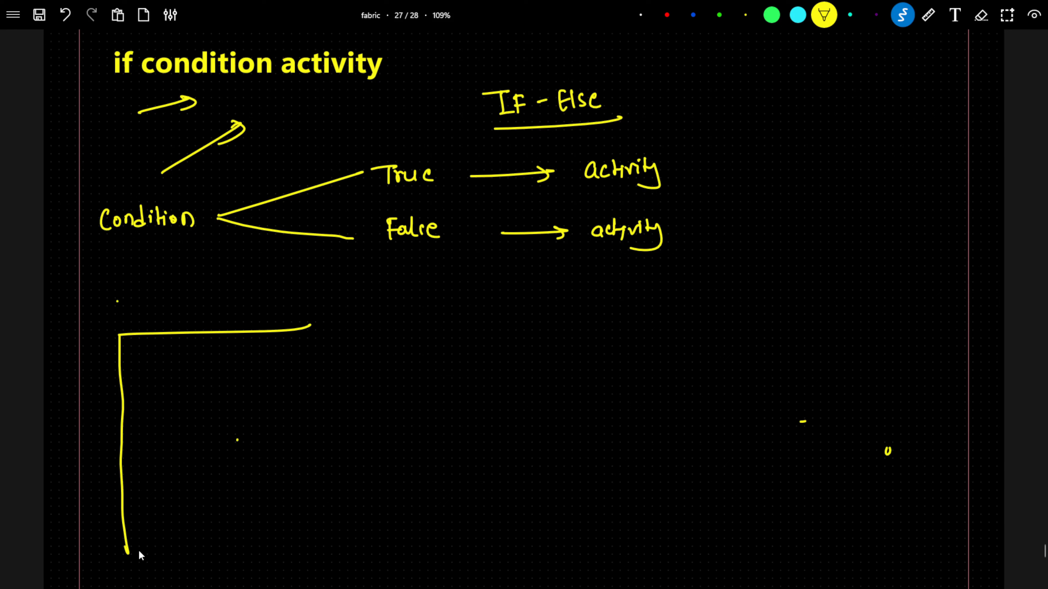
drag(130, 552, 310, 541)
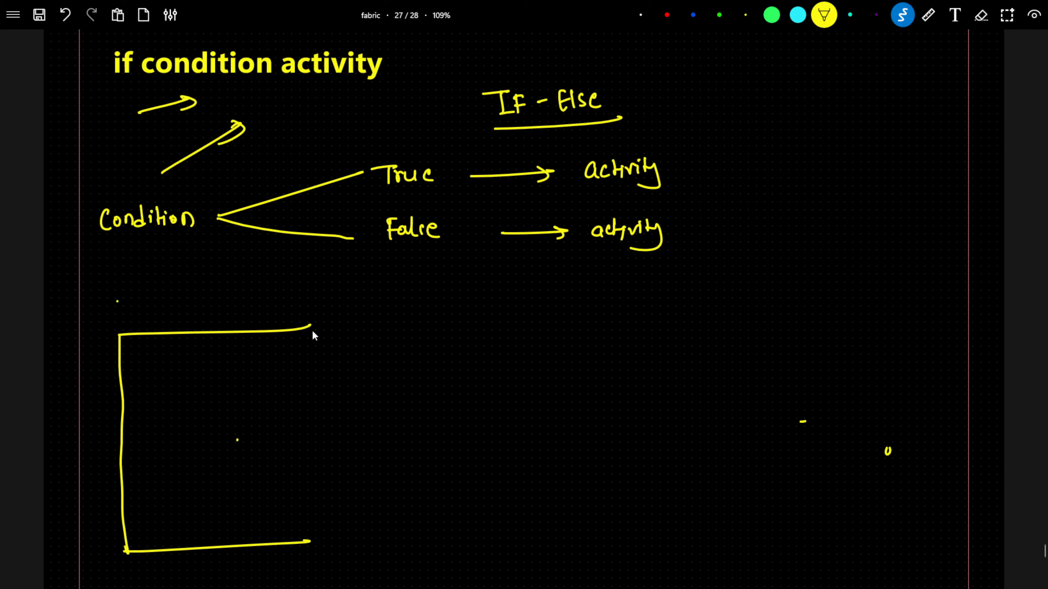
drag(313, 327, 325, 442)
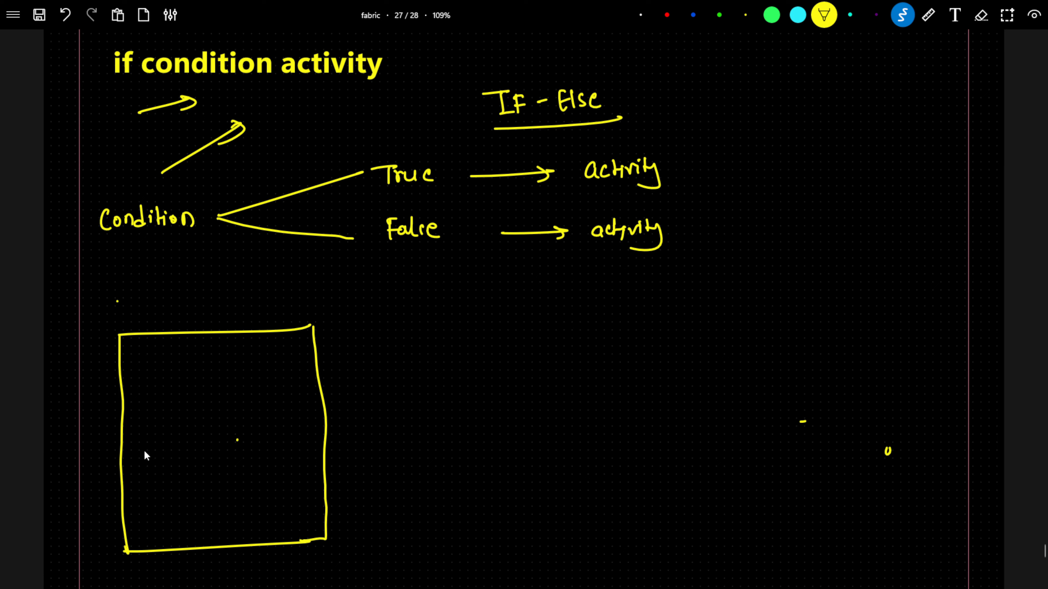
Step: Write the file names Emp.csv, emp1.csv, emp2.csv and dept.csv inside the rectangle
mouse_move(135, 355)
mouse_down()
mouse_move(134, 373)
mouse_move(164, 373)
mouse_move(212, 351)
mouse_up()
click(182, 369)
drag(141, 398, 141, 407)
drag(144, 397, 160, 401)
click(180, 399)
mouse_move(172, 388)
mouse_down()
mouse_move(173, 404)
mouse_move(188, 404)
mouse_up()
drag(197, 391, 194, 401)
mouse_move(199, 394)
mouse_down()
mouse_move(206, 398)
mouse_move(207, 388)
mouse_up()
drag(145, 422, 152, 430)
drag(155, 431, 219, 420)
click(189, 429)
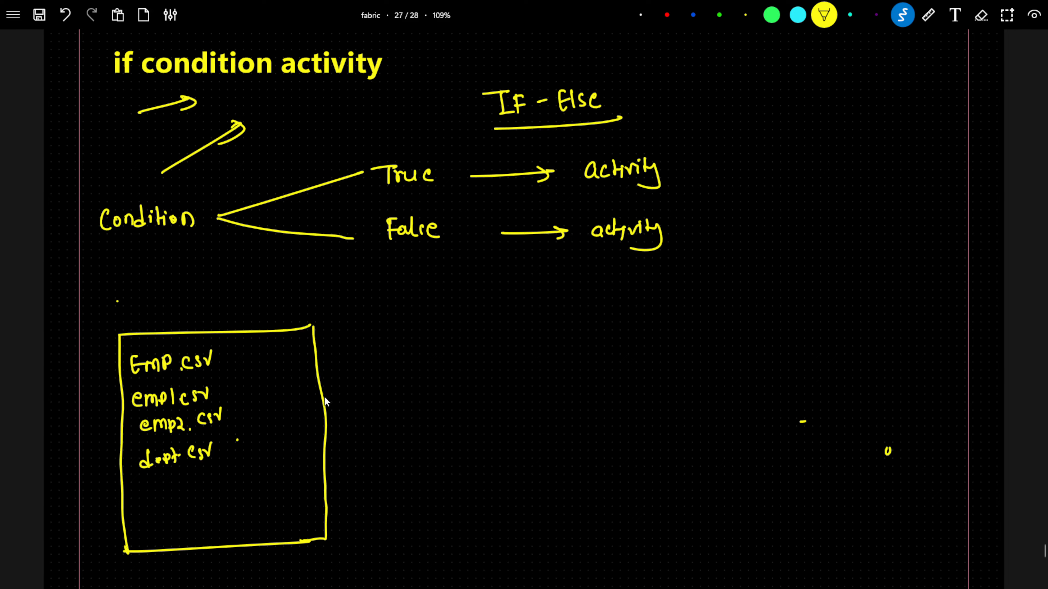
Step: Draw an arrow out of the file box labelled 'emp', branching up to a boxed 'Delete'
mouse_move(324, 398)
mouse_down()
mouse_move(520, 390)
mouse_move(503, 397)
mouse_up()
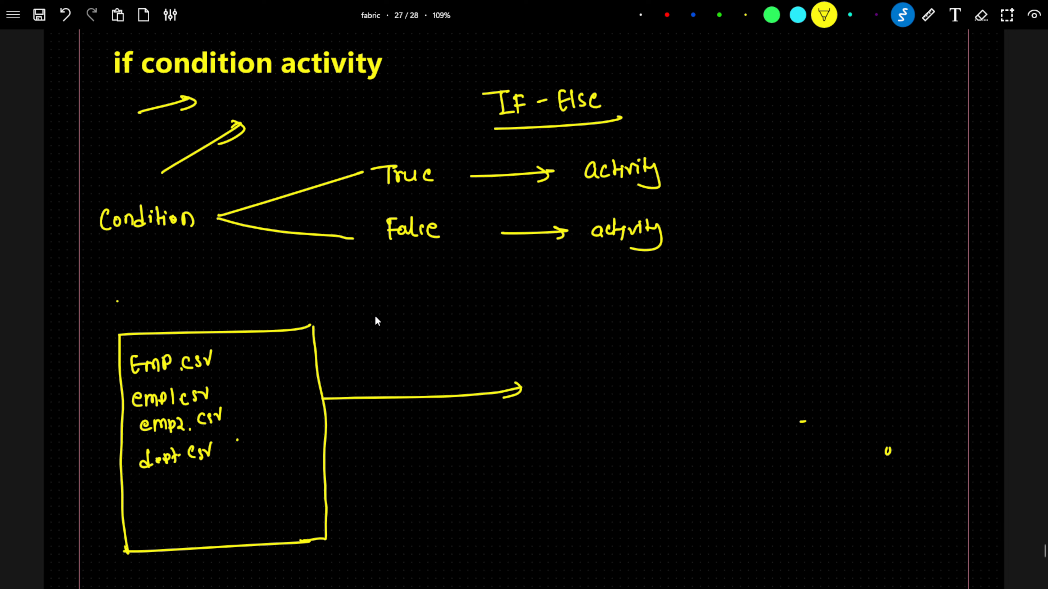
drag(382, 361, 395, 364)
drag(647, 355, 786, 295)
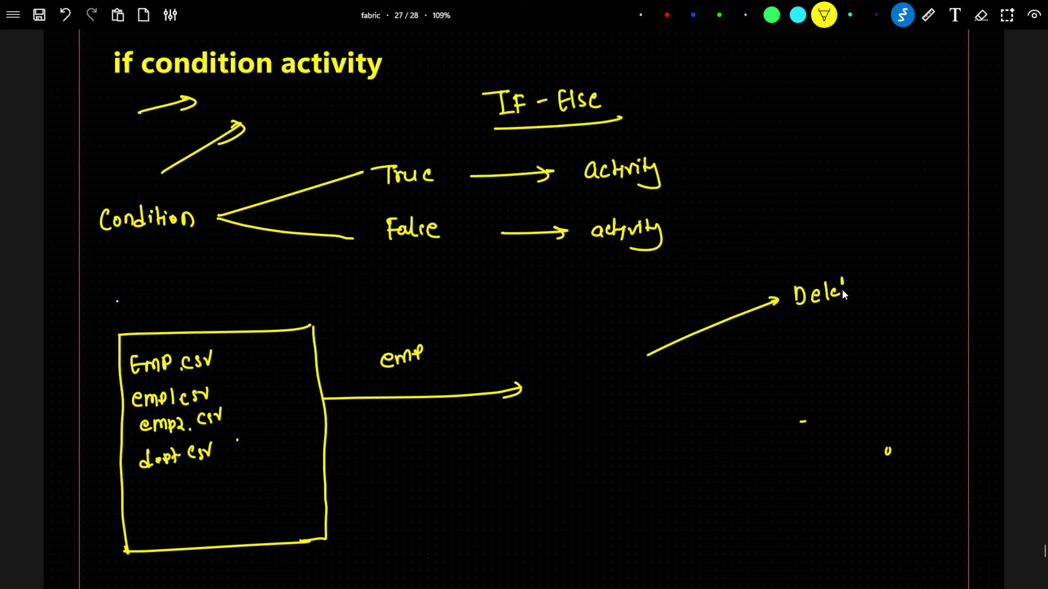
drag(852, 293, 859, 285)
mouse_move(786, 281)
mouse_down()
mouse_move(794, 317)
mouse_move(886, 308)
mouse_move(803, 314)
mouse_up()
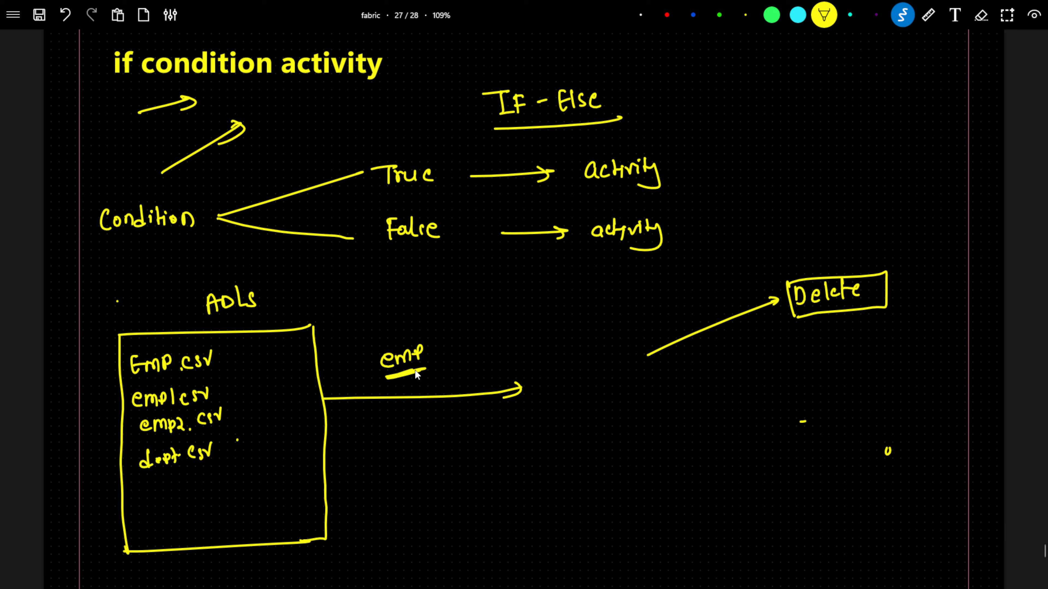
Step: Underline 'emp' and draw a lower branch to a boxed 'Copy' with an arrow into a 'lakehouse' box
drag(415, 373, 406, 376)
mouse_move(650, 407)
mouse_down()
mouse_move(921, 461)
mouse_move(839, 465)
mouse_up()
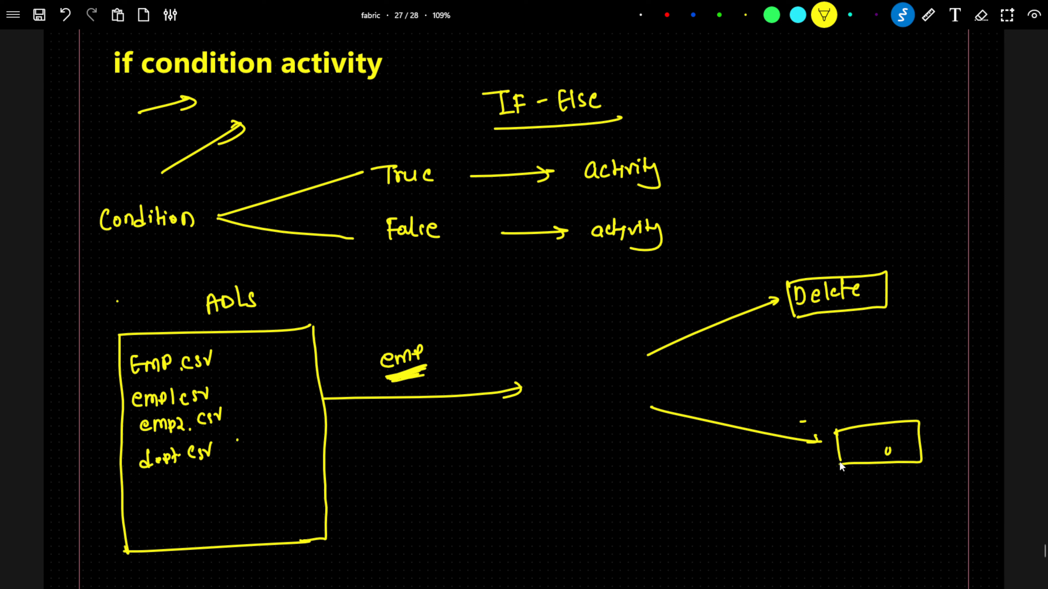
drag(874, 406, 891, 403)
mouse_move(950, 383)
mouse_down()
mouse_move(1003, 378)
mouse_move(947, 414)
mouse_up()
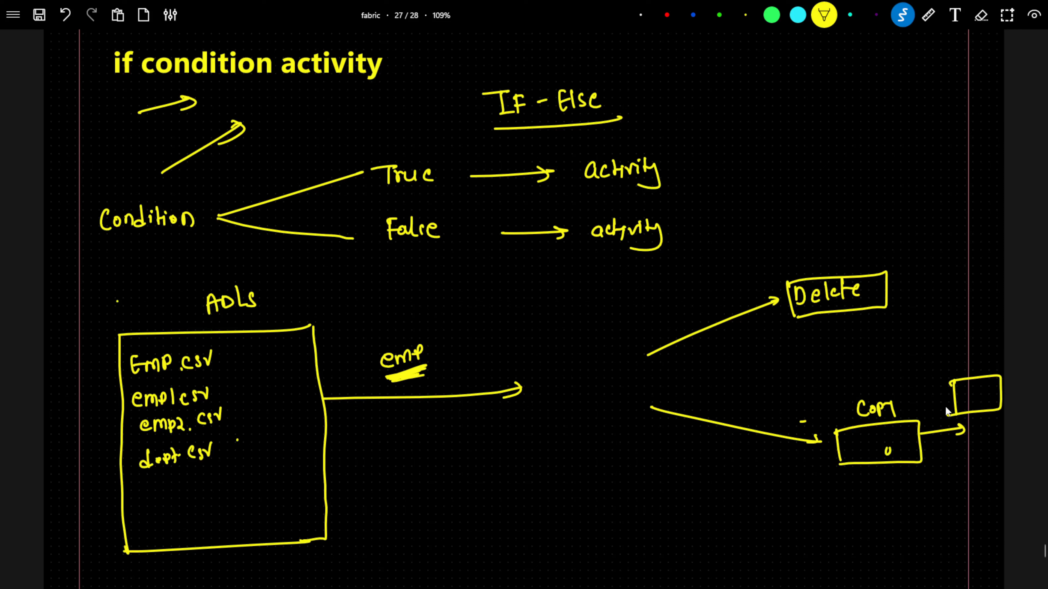
drag(977, 360, 980, 369)
Step: Label the branch point 'ifcondition' and draw a box beneath it
mouse_move(548, 381)
mouse_down()
mouse_move(549, 395)
mouse_move(641, 388)
mouse_up()
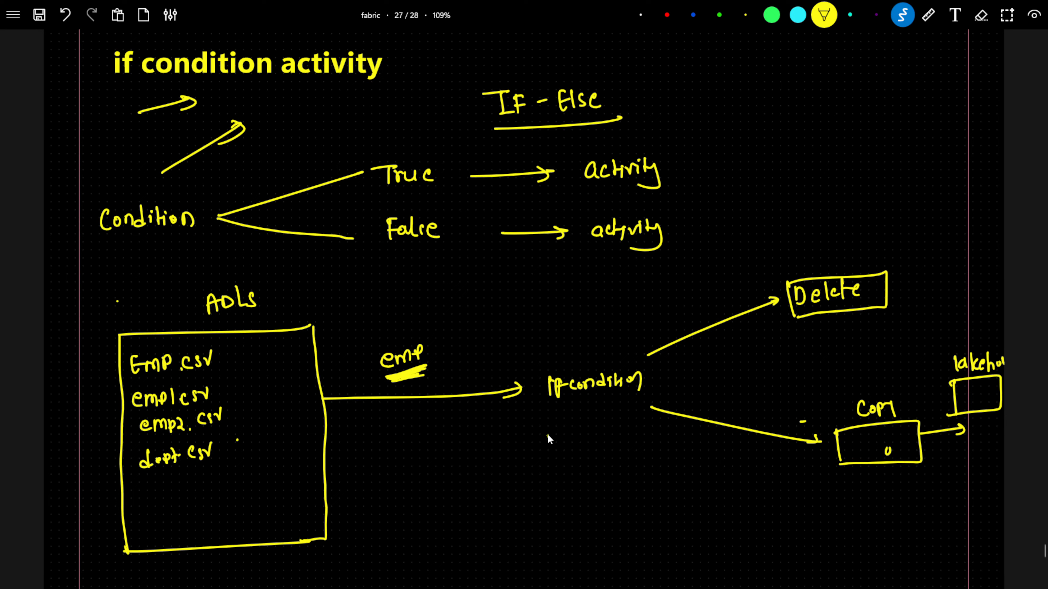
drag(547, 435, 551, 526)
mouse_move(547, 437)
mouse_down()
mouse_move(652, 435)
mouse_move(624, 519)
mouse_up()
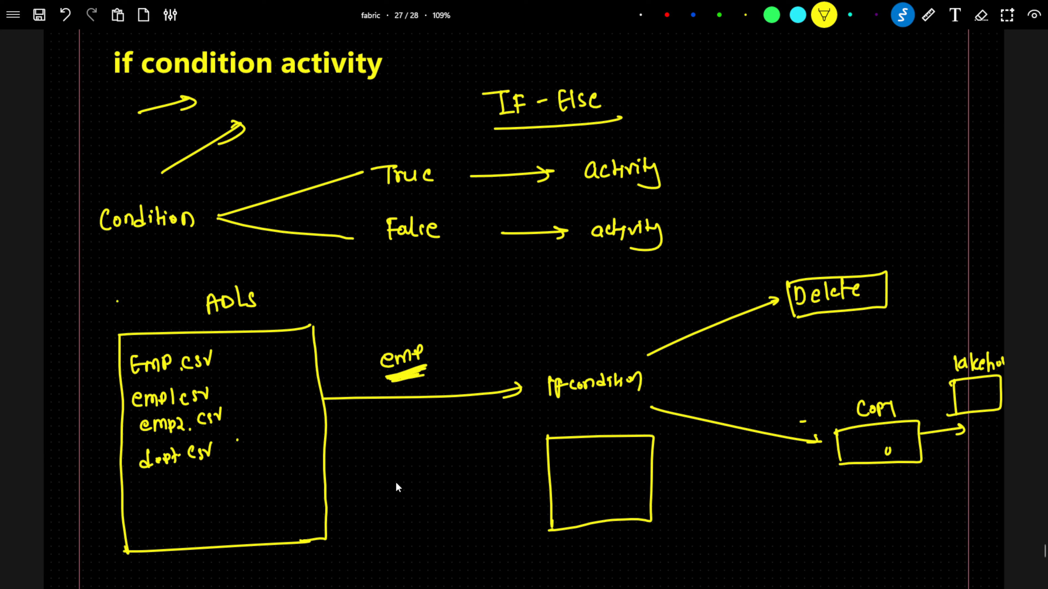
Step: Write 'contains(emp)' beside the box, with 'True → Delete' and 'False → copy' inside it
mouse_move(397, 486)
mouse_down()
mouse_move(451, 460)
mouse_move(486, 471)
mouse_up()
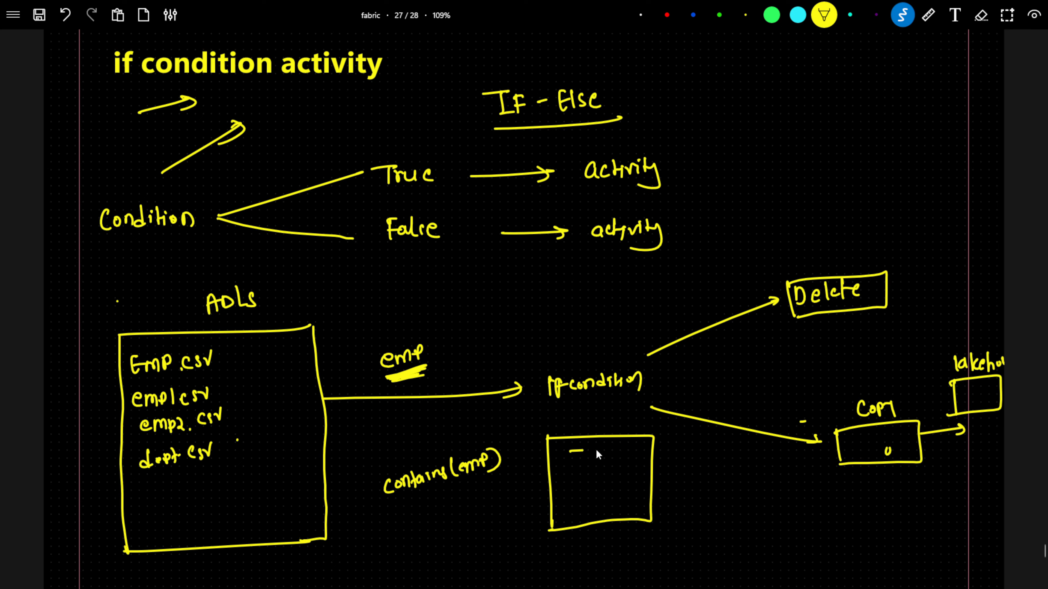
drag(613, 459, 688, 457)
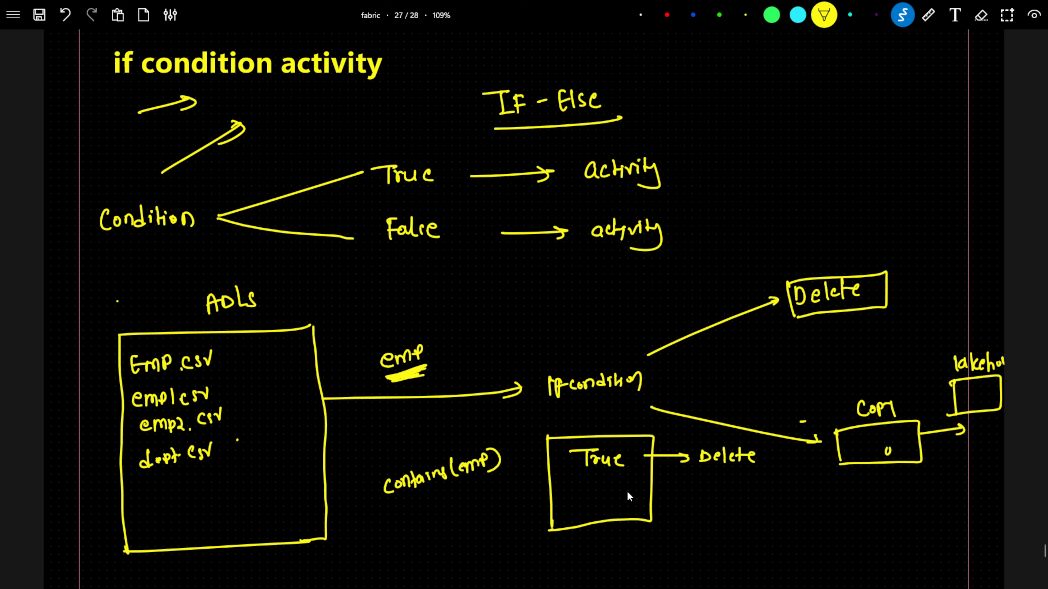
mouse_move(583, 493)
mouse_down()
mouse_move(582, 513)
mouse_move(595, 490)
mouse_up()
drag(582, 503, 590, 502)
drag(654, 499, 690, 499)
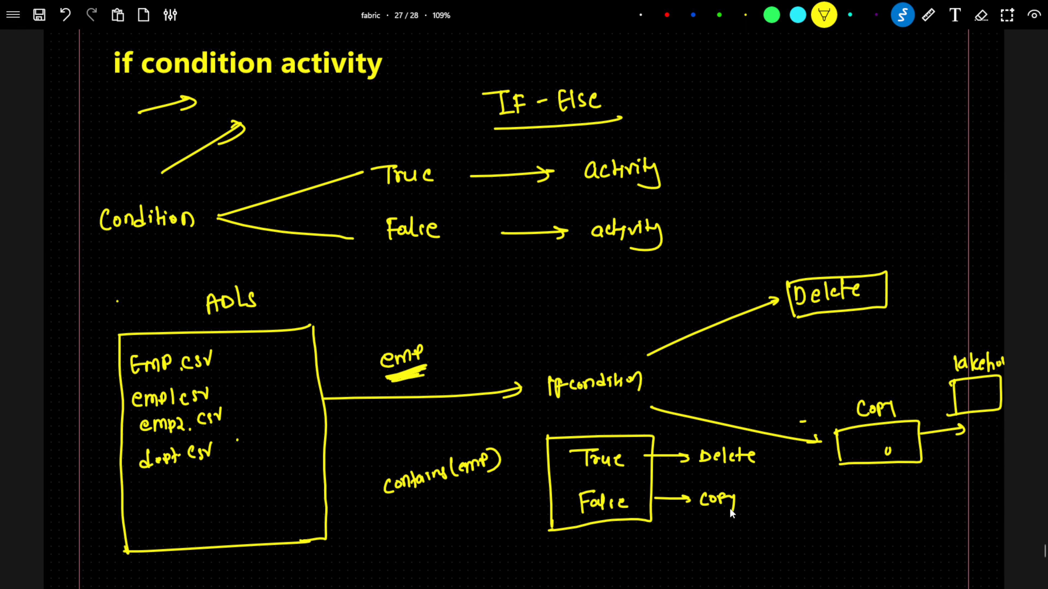
Step: Draw an arrow down from the file box to a boxed 'Getmetadata' with an arrow pointing right
scroll(731, 513, down, 10)
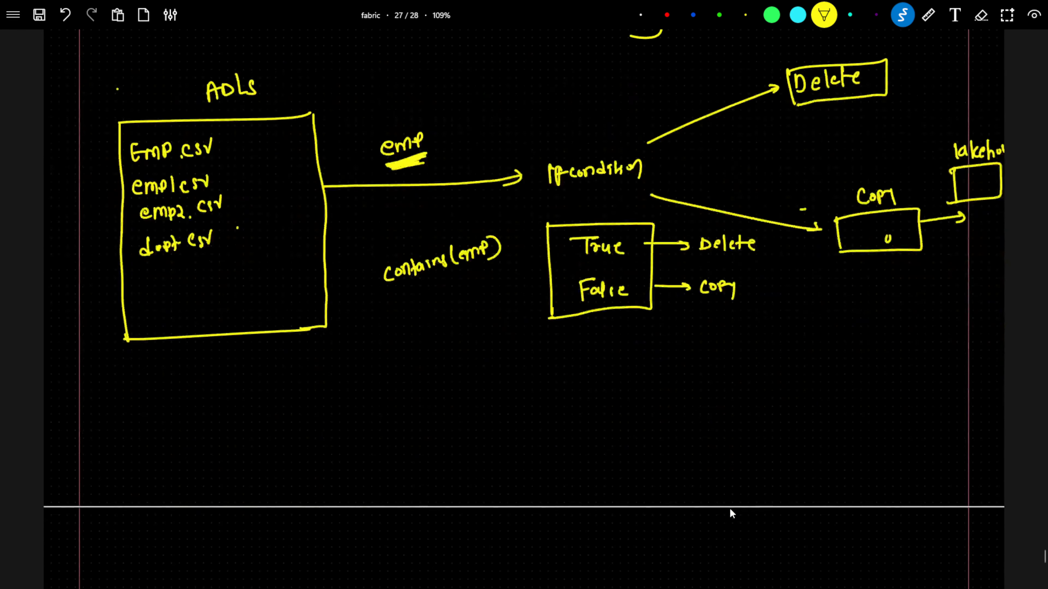
scroll(730, 509, down, 4)
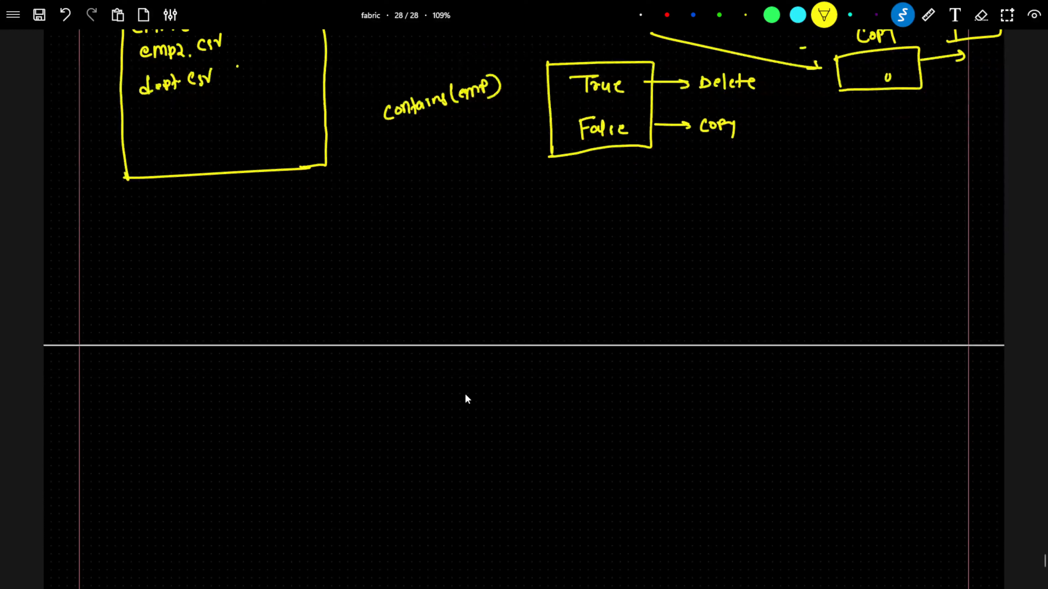
drag(198, 178, 211, 236)
drag(176, 279, 189, 303)
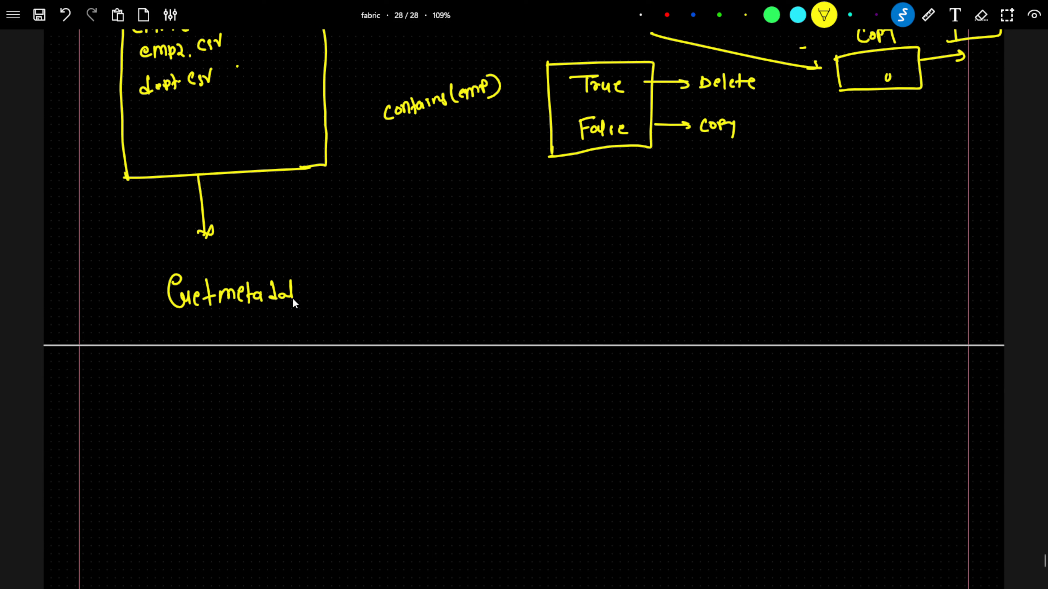
mouse_move(143, 270)
mouse_down()
mouse_move(155, 329)
mouse_move(143, 269)
mouse_move(335, 317)
mouse_move(140, 341)
mouse_up()
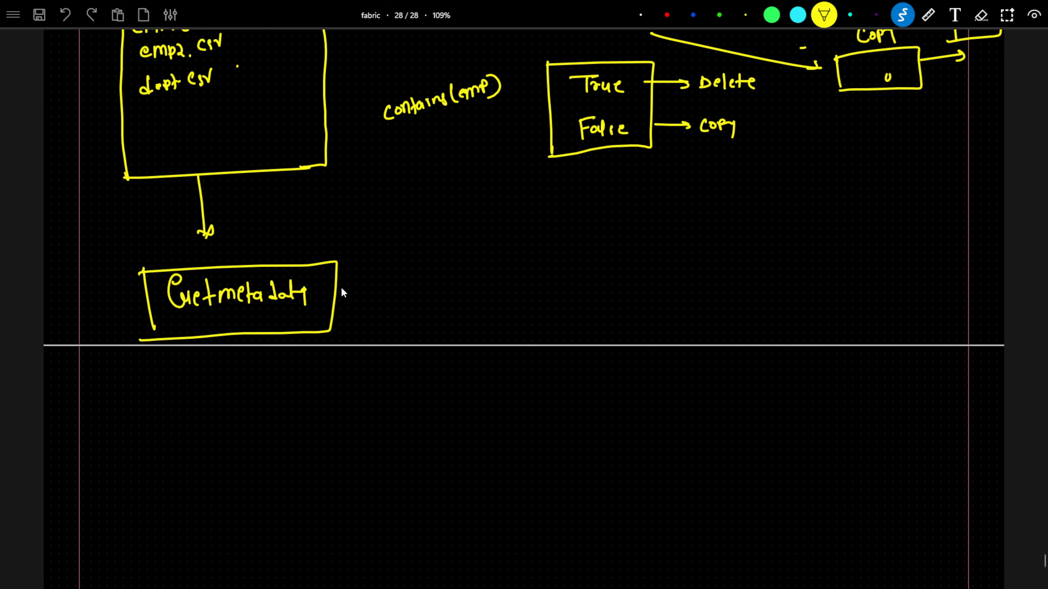
drag(338, 292, 419, 292)
Step: Draw a rectangle to the right of Getmetadata and label it 'For each'
drag(473, 201, 479, 319)
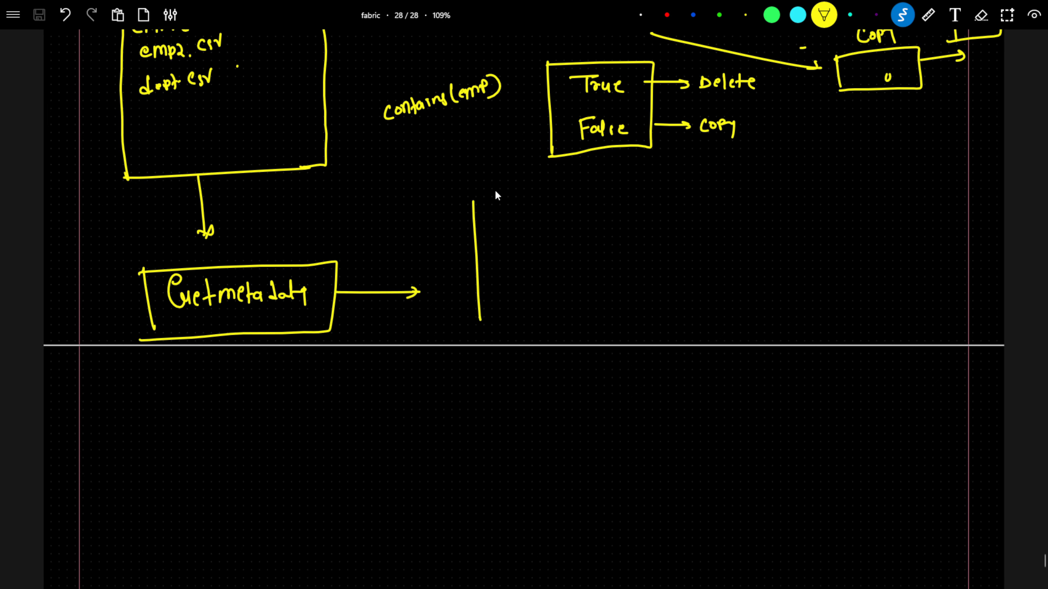
drag(474, 200, 665, 190)
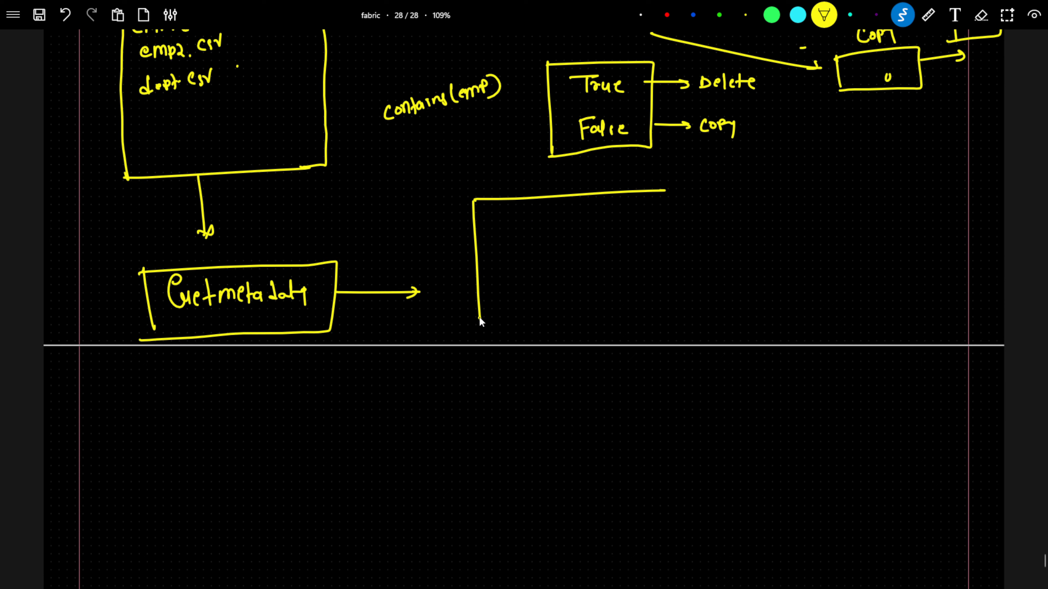
drag(479, 319, 648, 327)
mouse_move(665, 192)
mouse_down()
mouse_move(662, 325)
mouse_move(622, 324)
mouse_up()
mouse_move(539, 172)
mouse_down()
mouse_move(533, 187)
mouse_move(613, 177)
mouse_up()
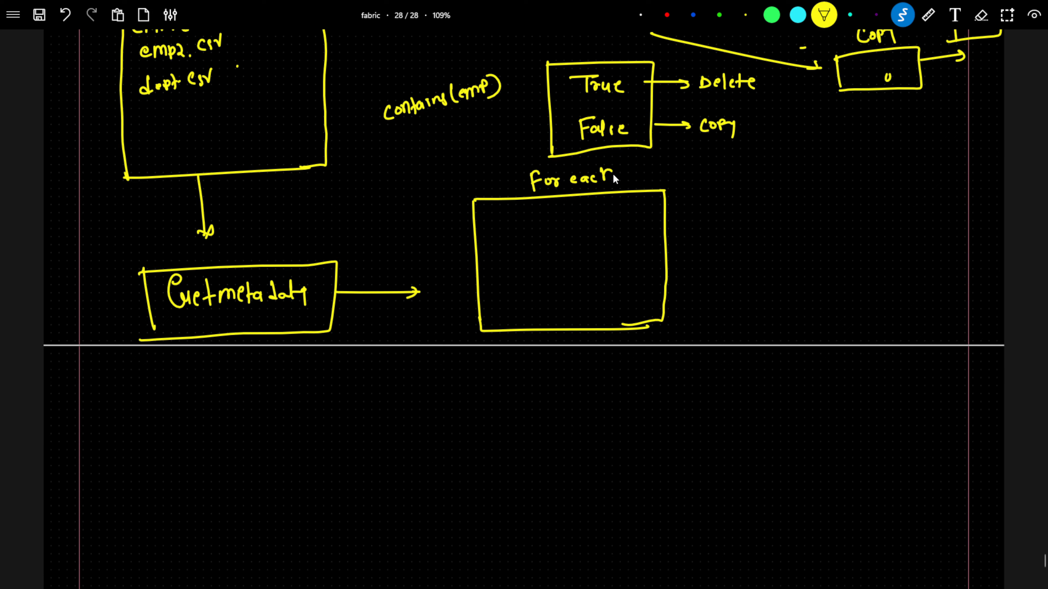
Step: Draw four connector lines from the Getmetadata box into the For each rectangle
drag(337, 263, 487, 204)
drag(337, 286, 476, 241)
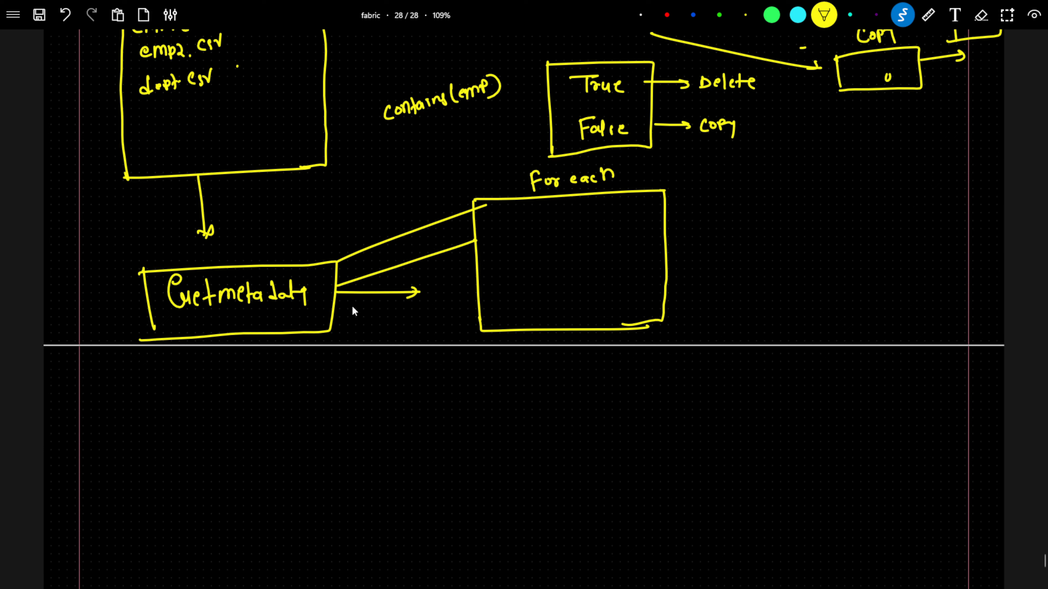
drag(339, 308, 482, 310)
drag(334, 327, 482, 324)
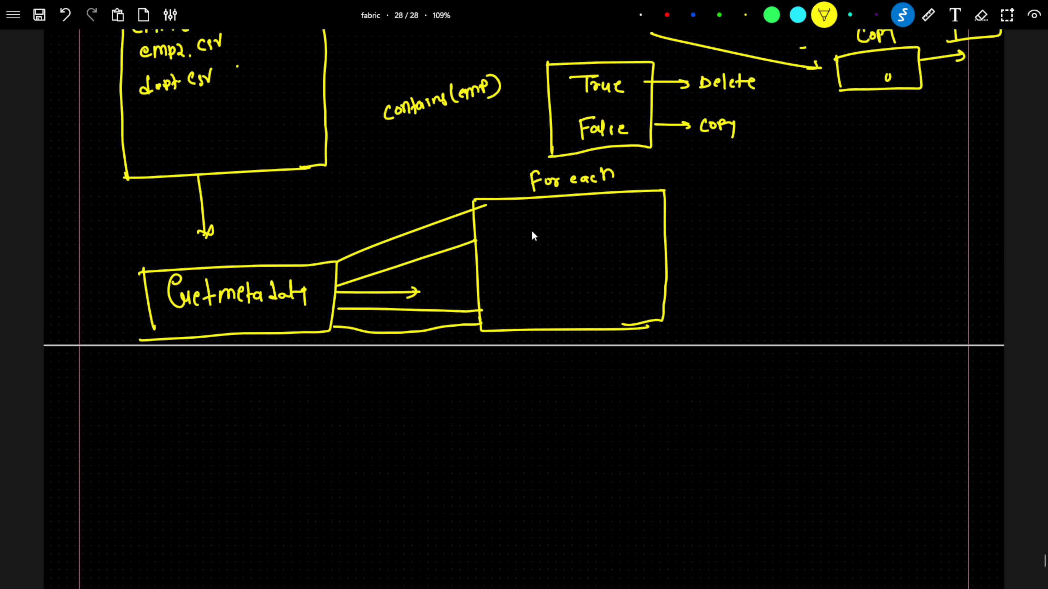
Step: Draw an inner box inside For each and label it 'ifcondition'
drag(521, 218, 523, 275)
mouse_move(521, 218)
mouse_down()
mouse_move(611, 215)
mouse_move(584, 277)
mouse_move(514, 279)
mouse_move(542, 307)
mouse_move(555, 298)
mouse_up()
drag(563, 298, 561, 307)
mouse_move(571, 298)
mouse_down()
mouse_move(583, 306)
mouse_move(625, 292)
mouse_move(631, 306)
mouse_up()
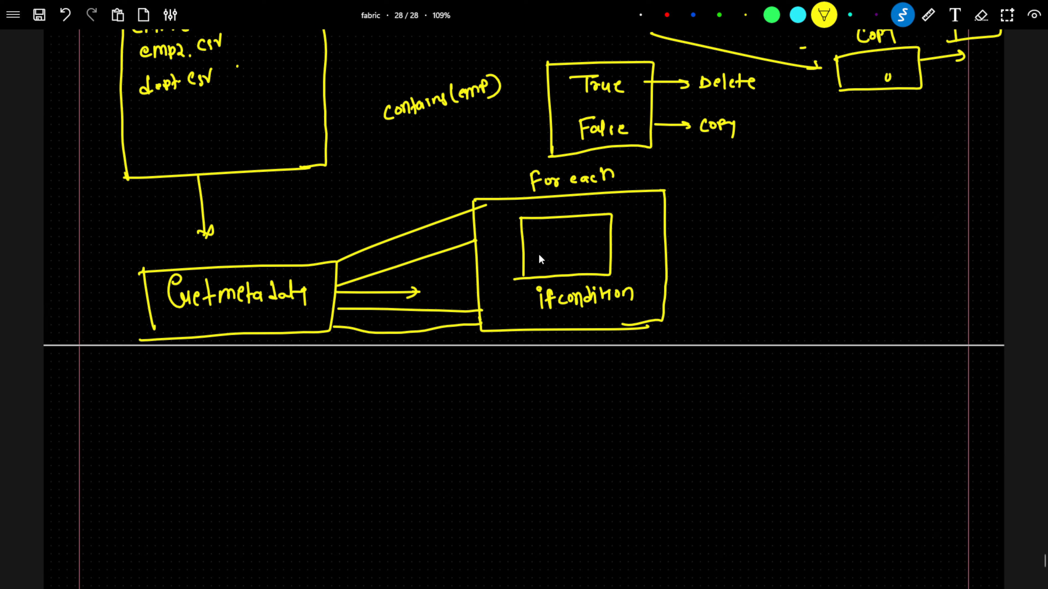
Step: Draw an arrow from the inner box labelled 'emp' to 'True', branching to 'Delete'
mouse_move(592, 231)
mouse_down()
mouse_move(795, 230)
mouse_move(783, 237)
mouse_up()
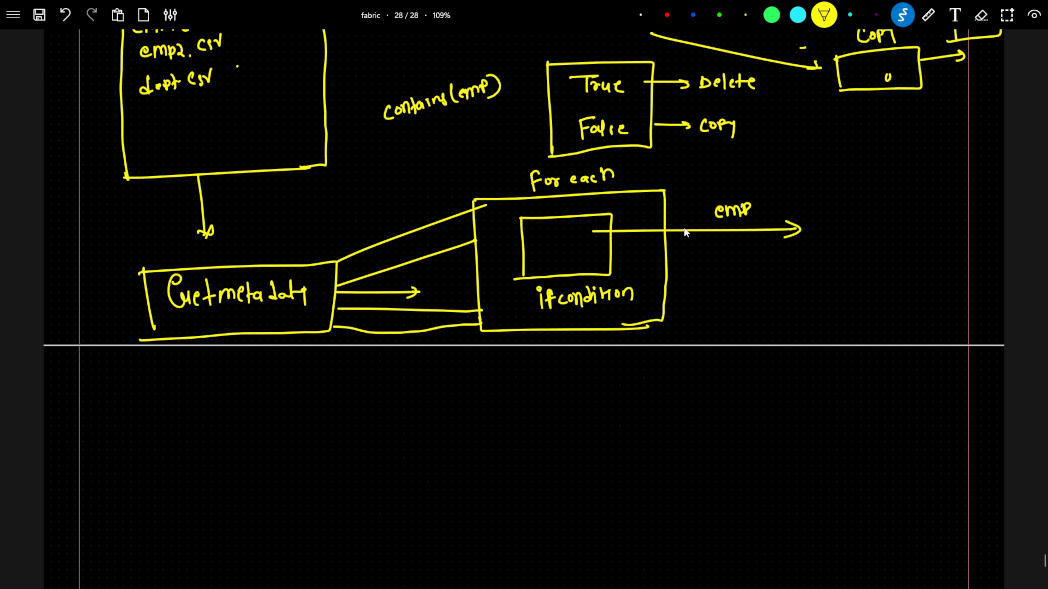
mouse_move(817, 217)
mouse_down()
mouse_move(846, 215)
mouse_move(835, 231)
mouse_up()
mouse_move(842, 229)
mouse_down()
mouse_move(876, 224)
mouse_move(931, 182)
mouse_move(969, 178)
mouse_up()
mouse_move(974, 161)
mouse_down()
mouse_move(976, 181)
mouse_move(980, 165)
mouse_up()
drag(978, 174, 989, 167)
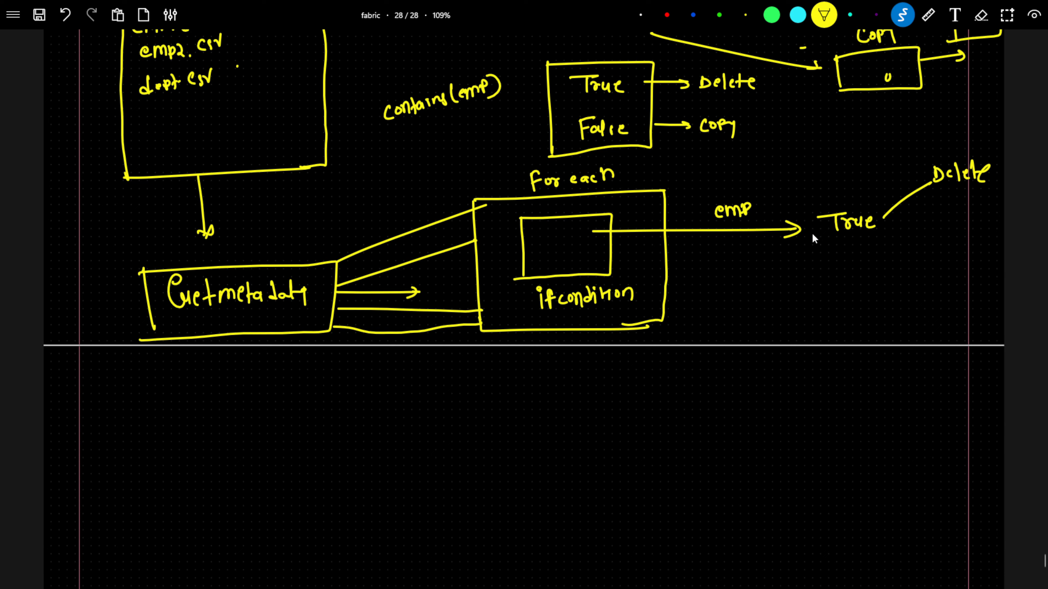
Step: Write 'False' below True and connect it to a boxed 'copy'
drag(839, 253, 839, 268)
mouse_move(834, 253)
mouse_down()
mouse_move(849, 252)
mouse_move(846, 261)
mouse_up()
drag(856, 259, 863, 269)
drag(869, 259, 881, 264)
drag(896, 256, 978, 279)
mouse_move(988, 267)
mouse_down()
mouse_move(982, 289)
mouse_move(954, 285)
mouse_move(987, 256)
mouse_move(968, 252)
mouse_up()
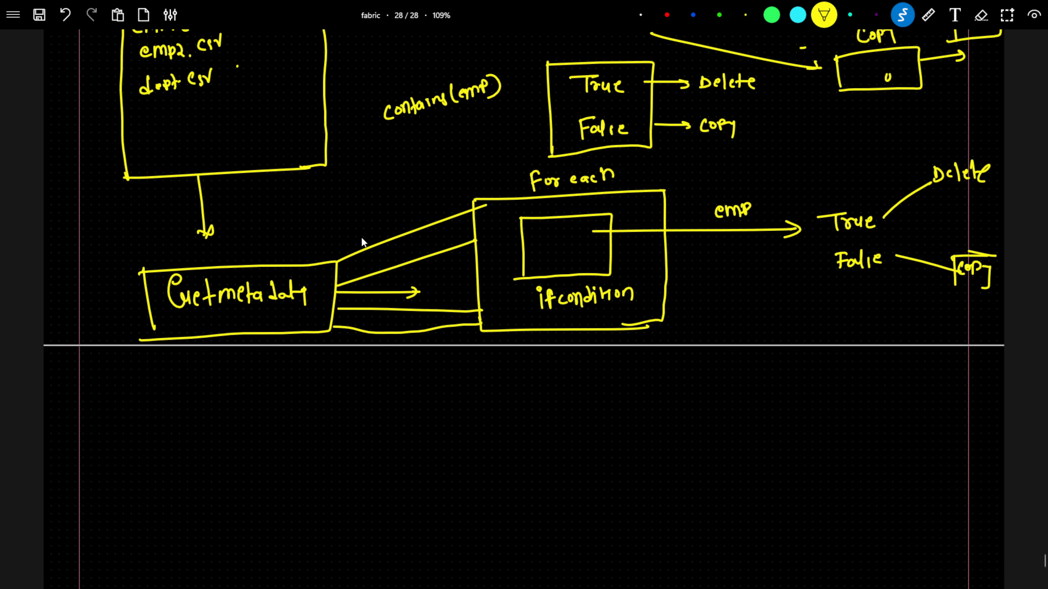
Step: Mark the file names with dashes and label the upper Getmetadata connector 'emp.csv'
scroll(101, 76, up, 3)
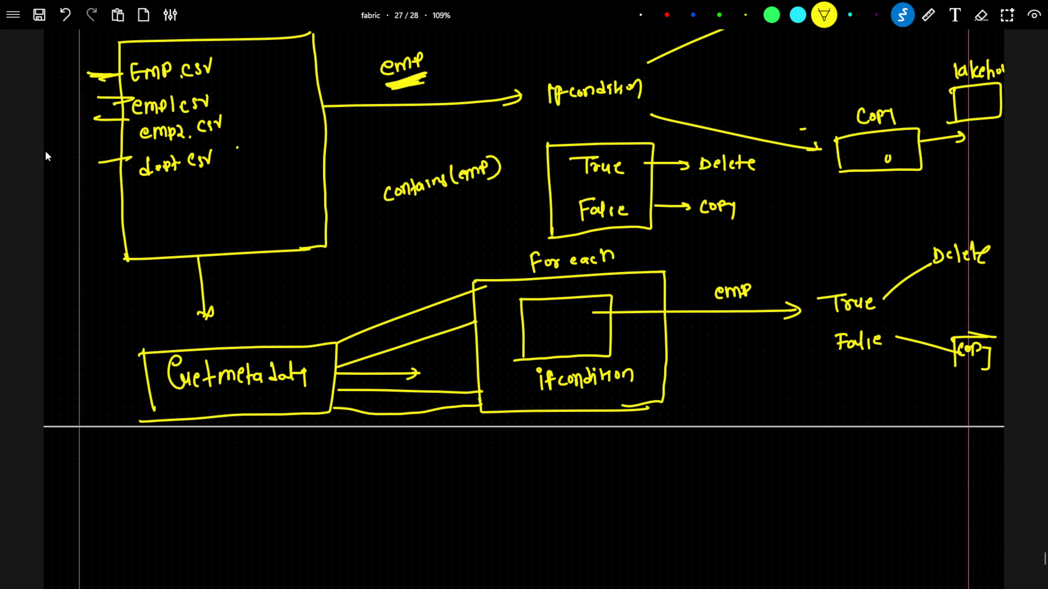
drag(103, 81, 117, 99)
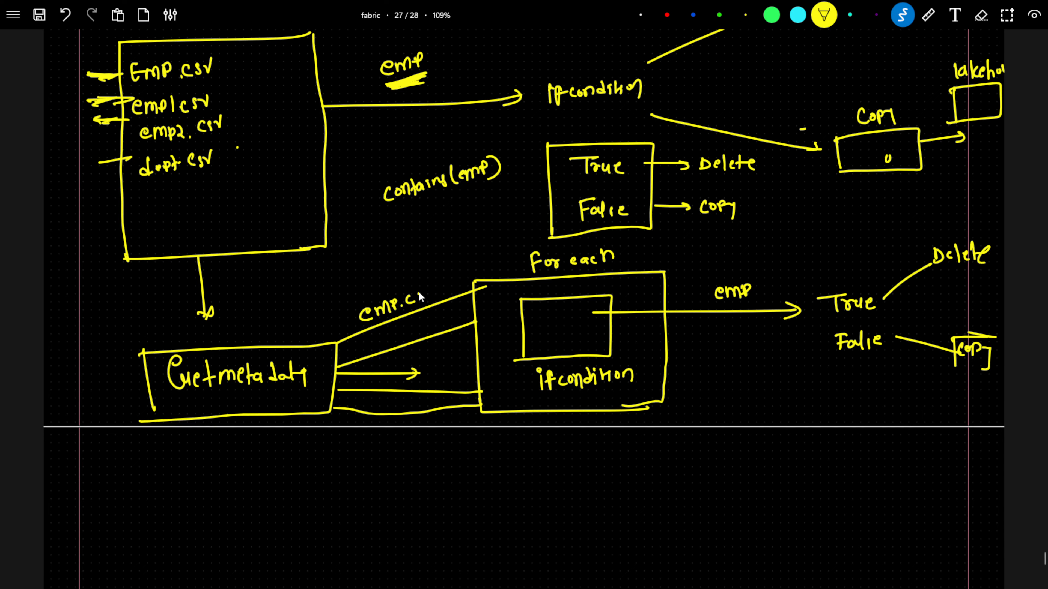
drag(421, 290, 417, 298)
drag(422, 290, 430, 288)
drag(362, 297, 385, 292)
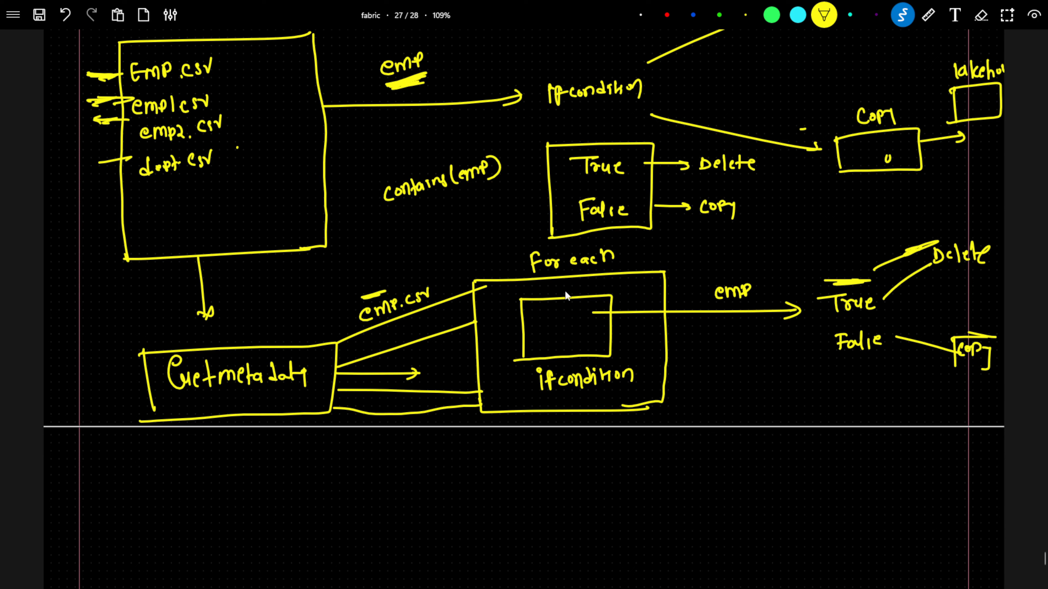
Step: Label the second Getmetadata connector 'emp1.csv' on the sketch and add marks beside dept.csv, Delete and False
drag(218, 99, 244, 97)
drag(387, 341, 428, 332)
mouse_move(431, 326)
mouse_down()
mouse_move(437, 317)
mouse_move(403, 326)
mouse_up()
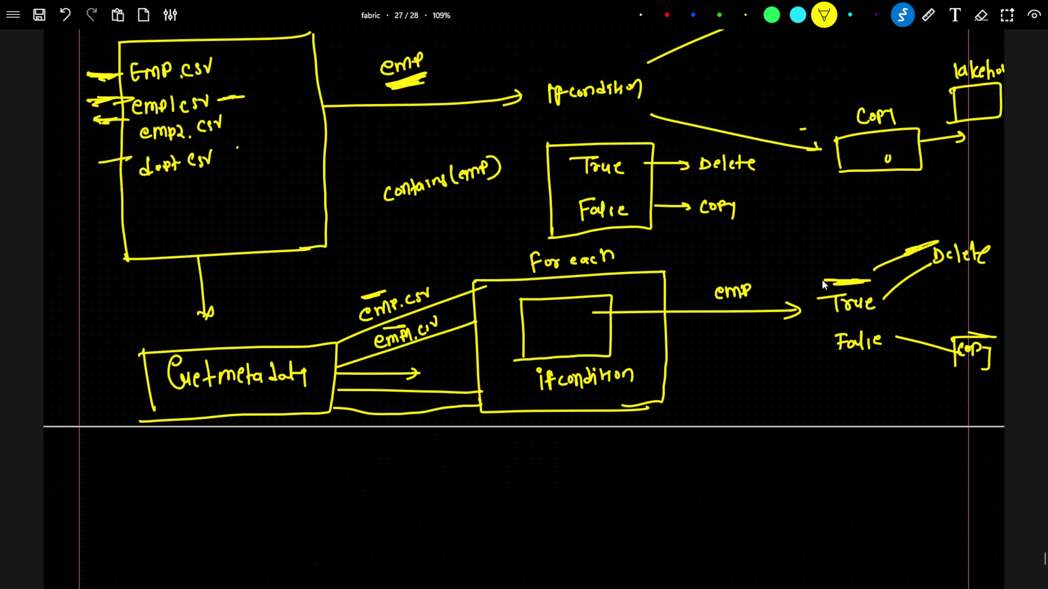
drag(935, 241, 889, 257)
drag(144, 187, 149, 187)
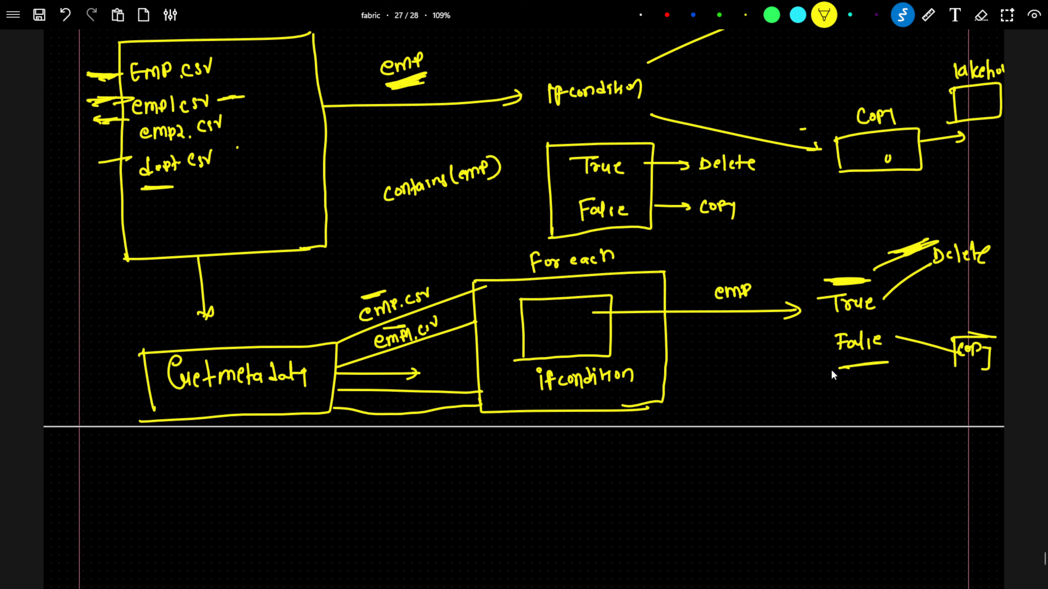
drag(915, 371, 947, 384)
Step: Switch to the browser and review the files in the Azure storage source container
key(alt+Tab)
click(188, 5)
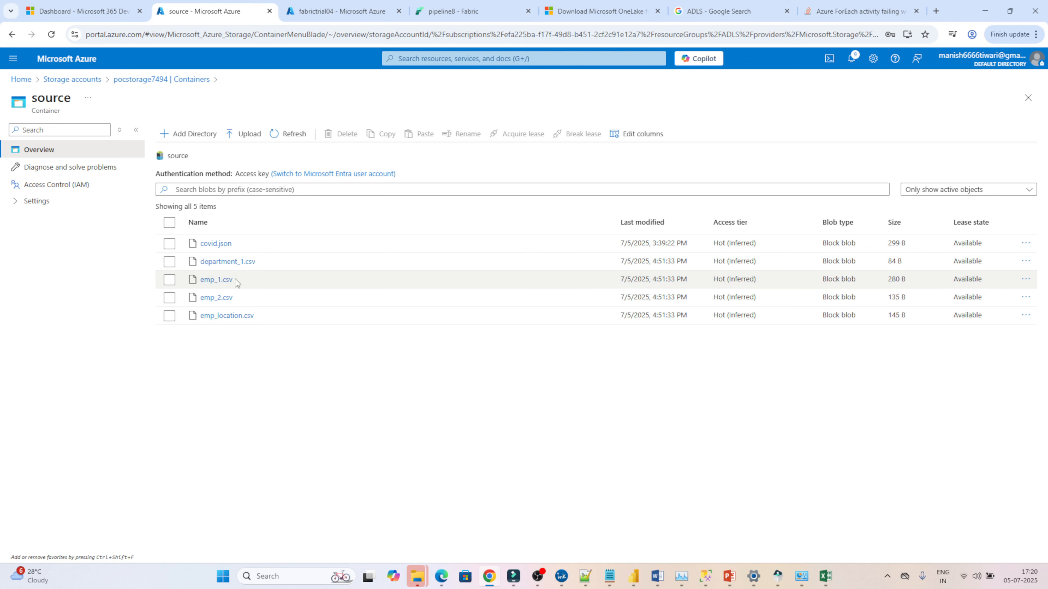
click(475, 1)
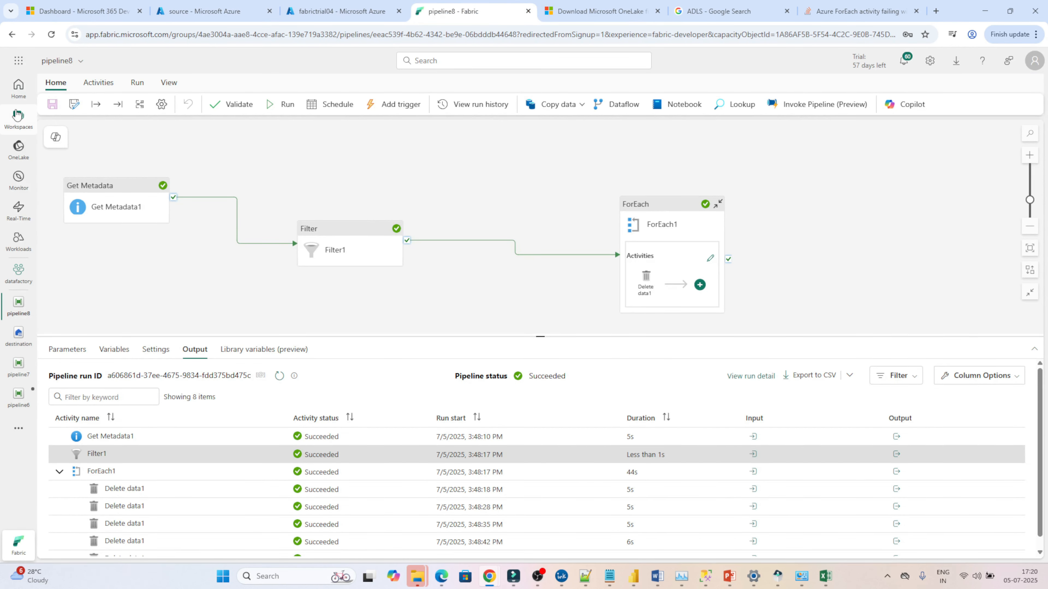
Step: Create a new data pipeline in the datafactory workspace
click(17, 115)
click(90, 176)
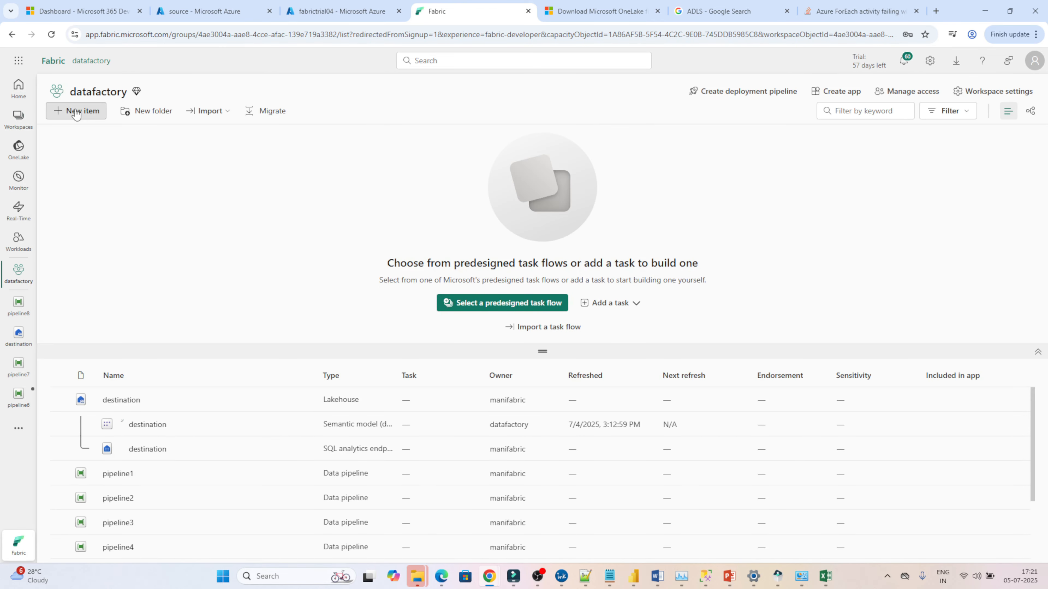
click(75, 112)
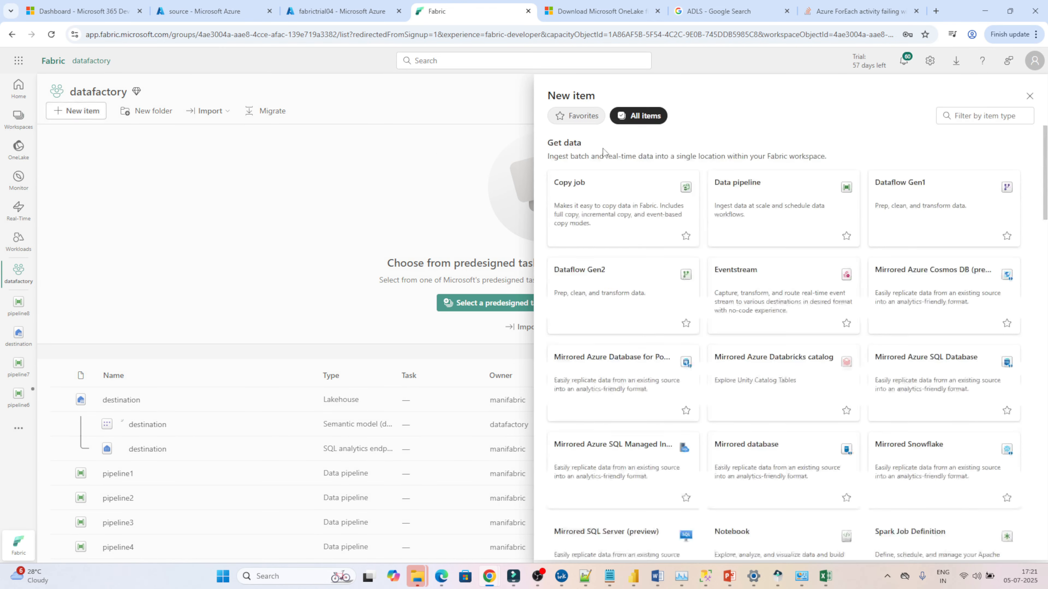
click(734, 194)
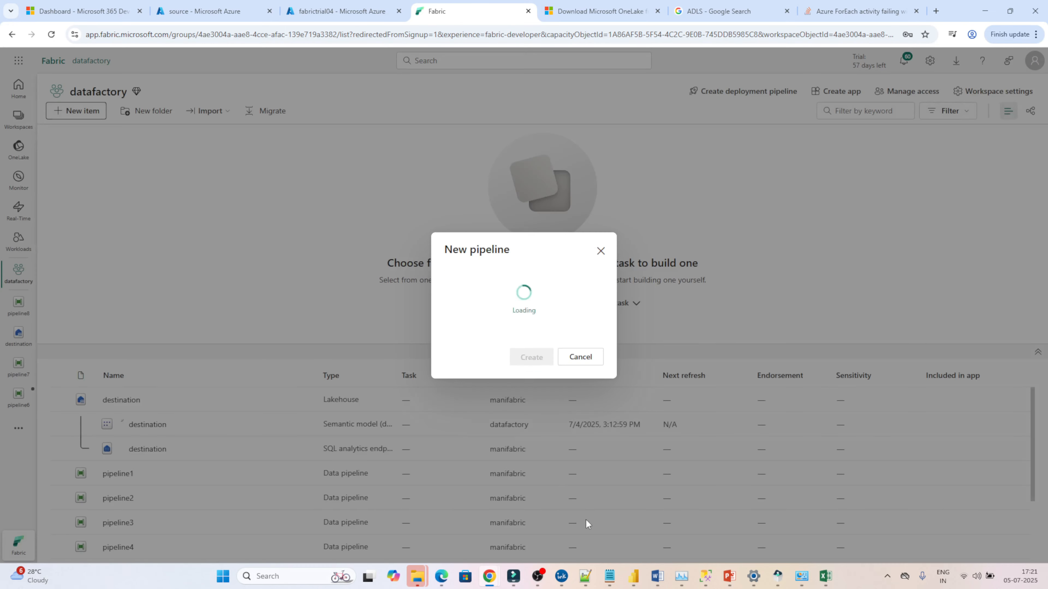
click(530, 356)
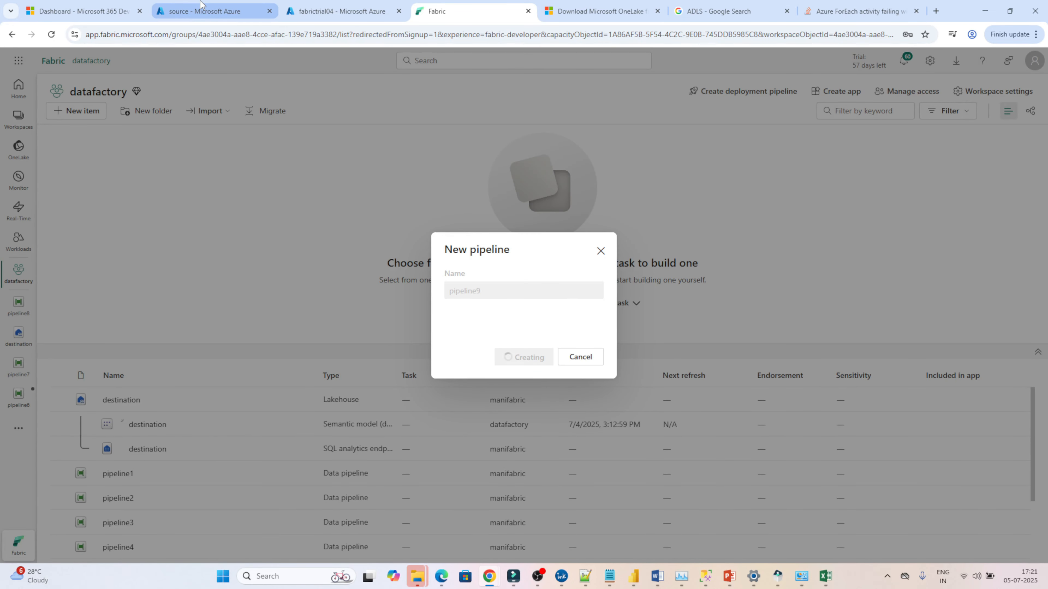
click(209, 8)
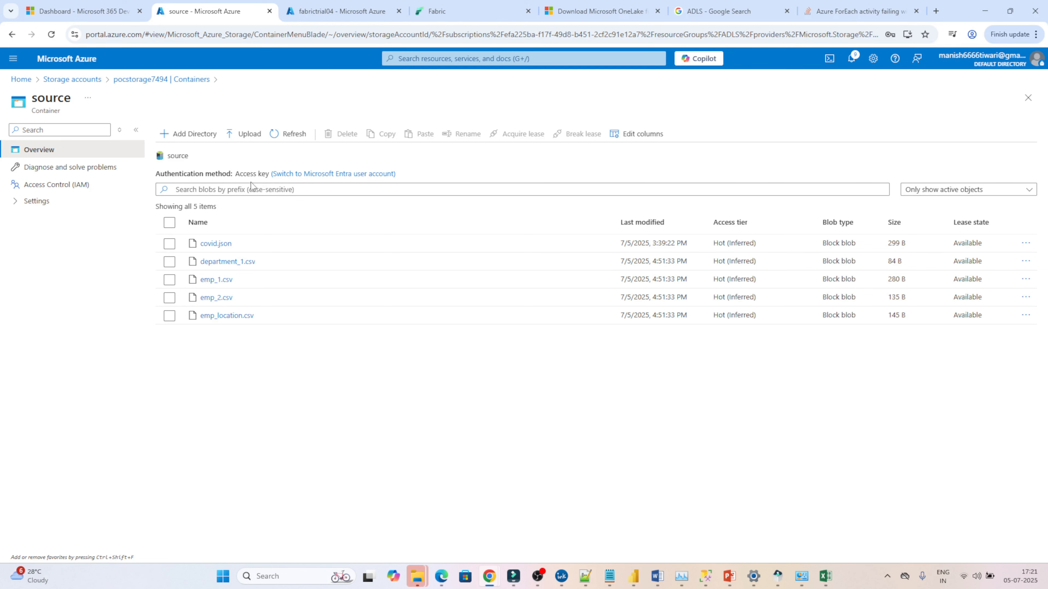
click(463, 7)
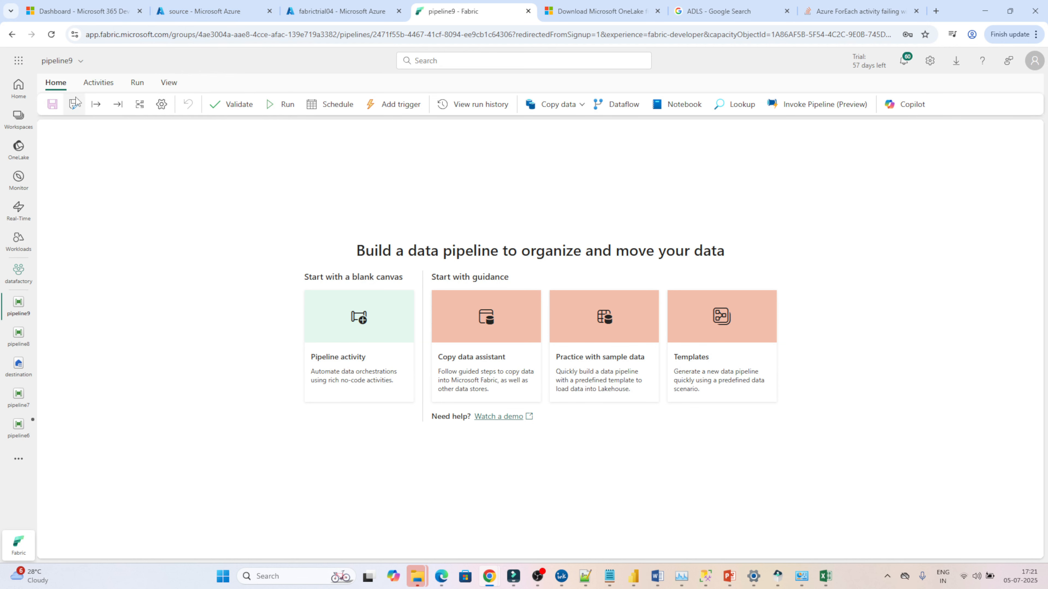
Step: Add a Get metadata activity to the blank pipeline canvas and move it up
click(95, 84)
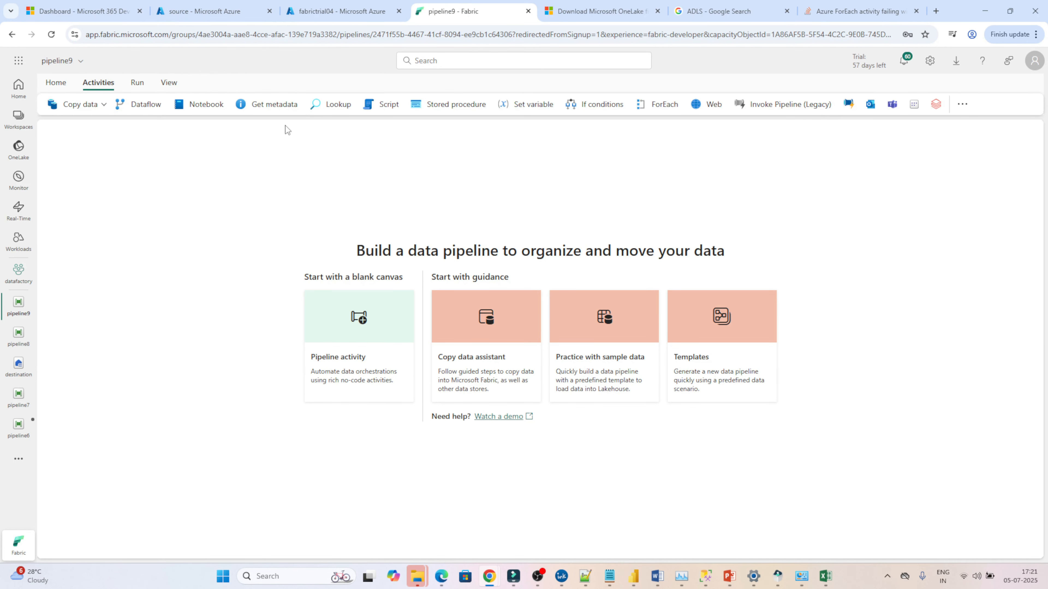
click(265, 105)
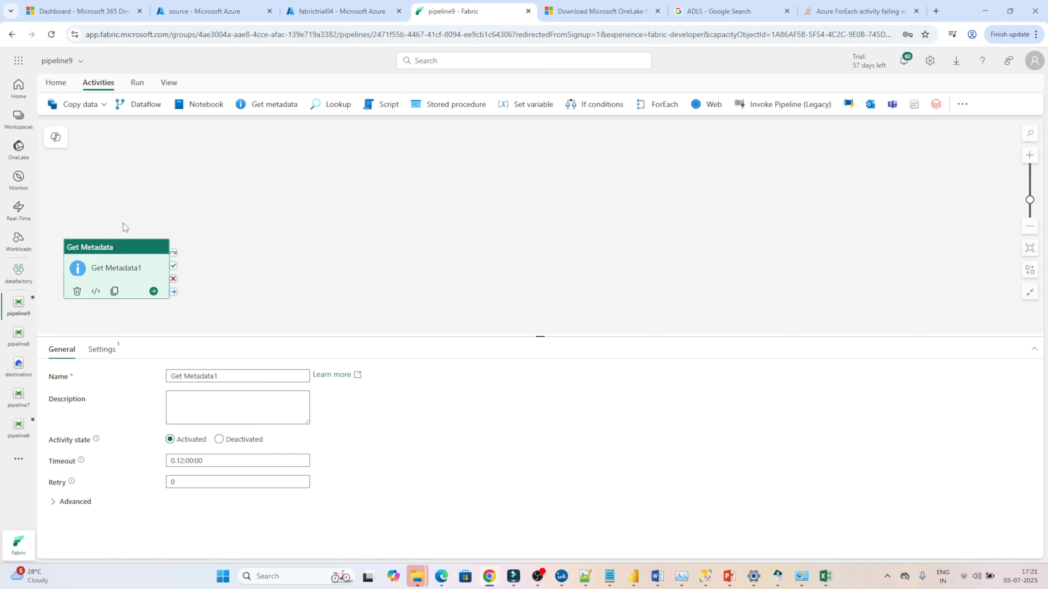
drag(95, 253, 142, 181)
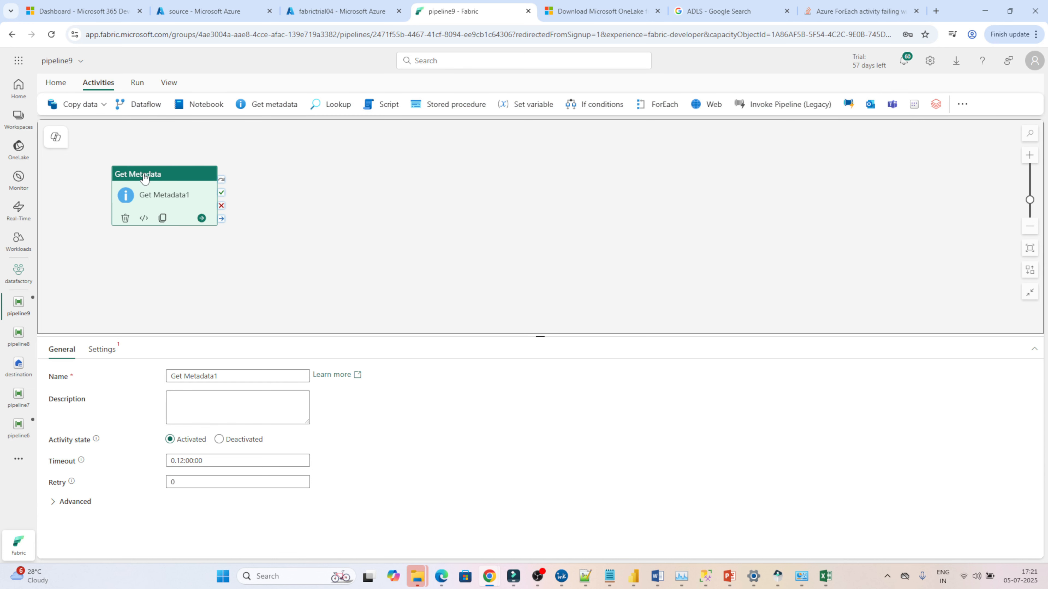
Step: Set Get Metadata1's connection to adls manifabric and browse to the root source folder as the file path
click(100, 350)
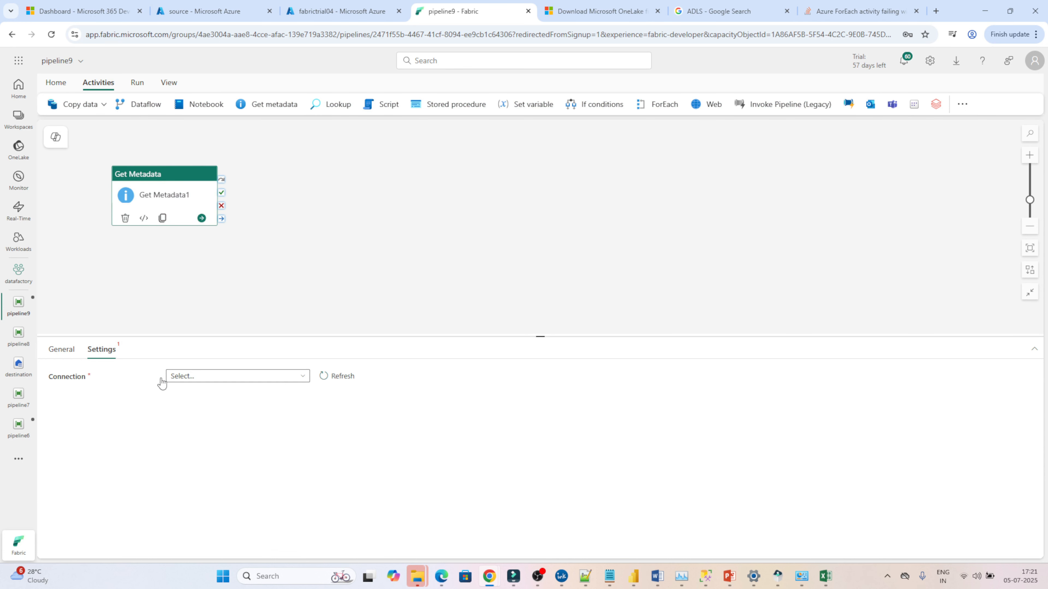
click(193, 378)
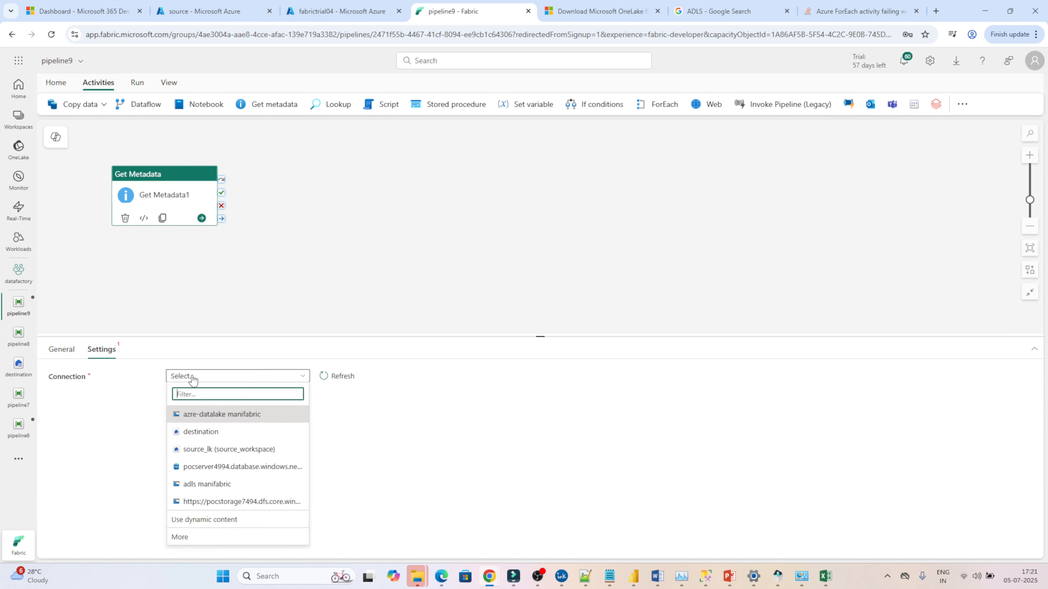
click(197, 485)
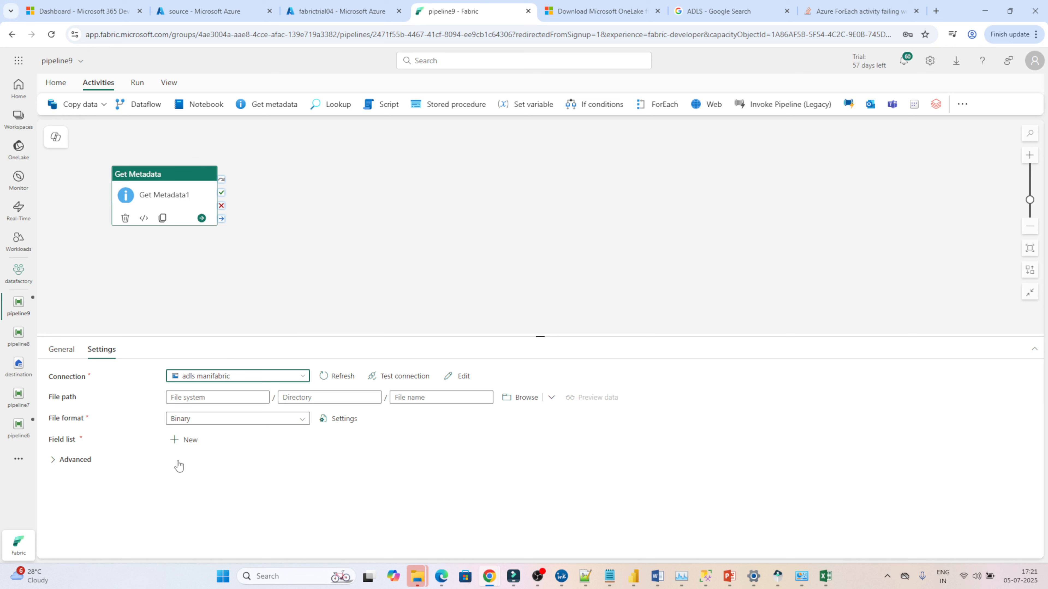
click(513, 403)
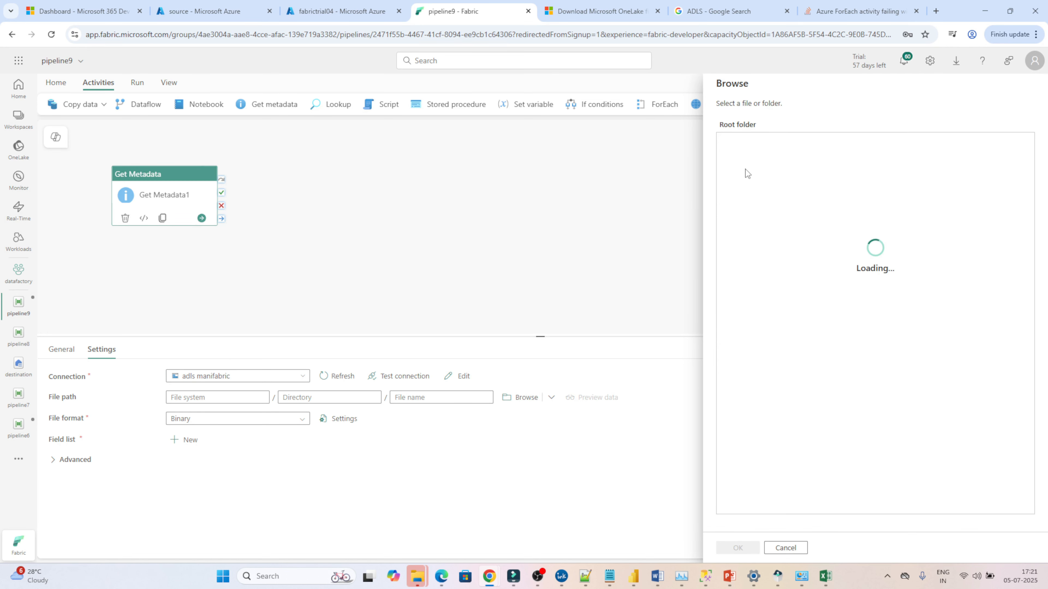
click(740, 143)
click(736, 547)
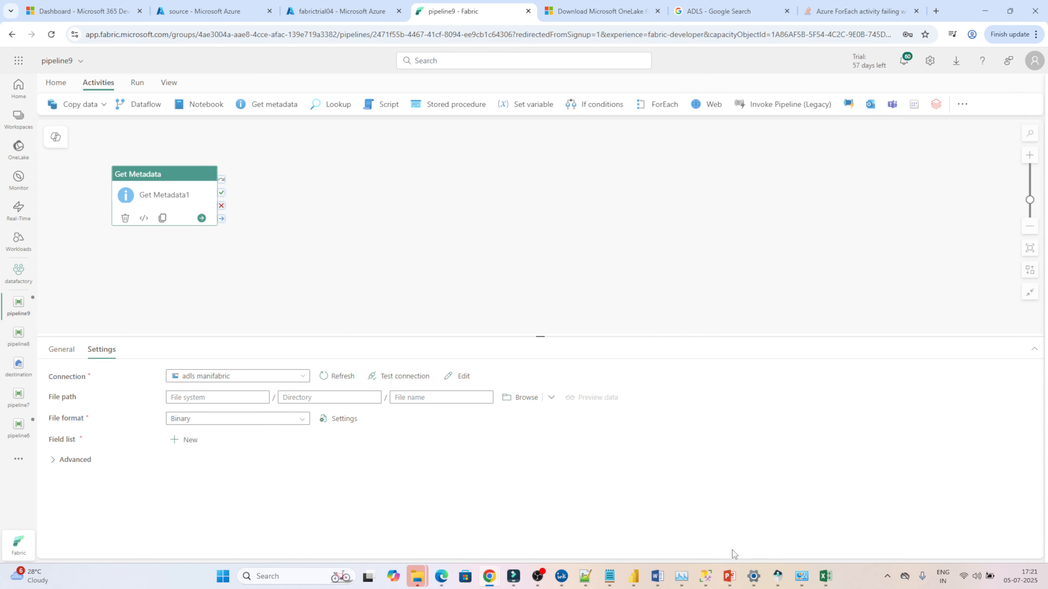
Step: Set the file format to DelimitedText and add Child items to the field list
click(228, 418)
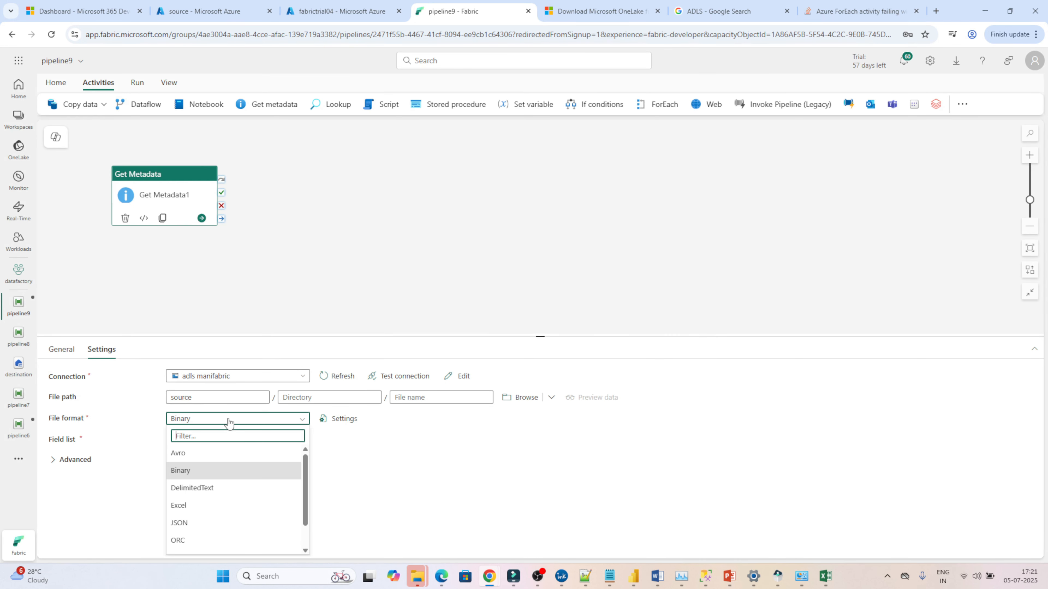
click(200, 488)
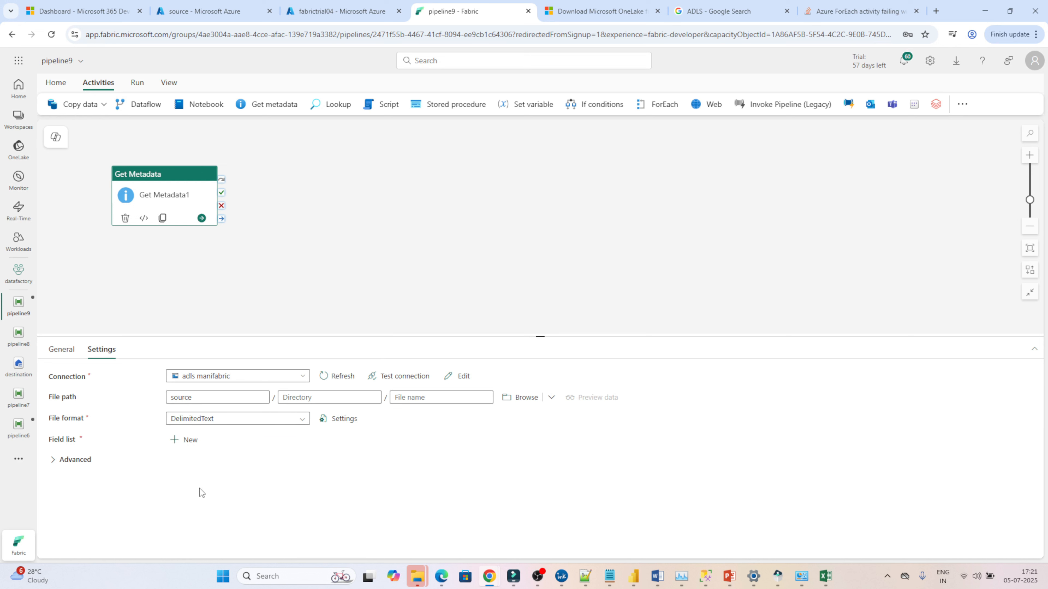
click(182, 441)
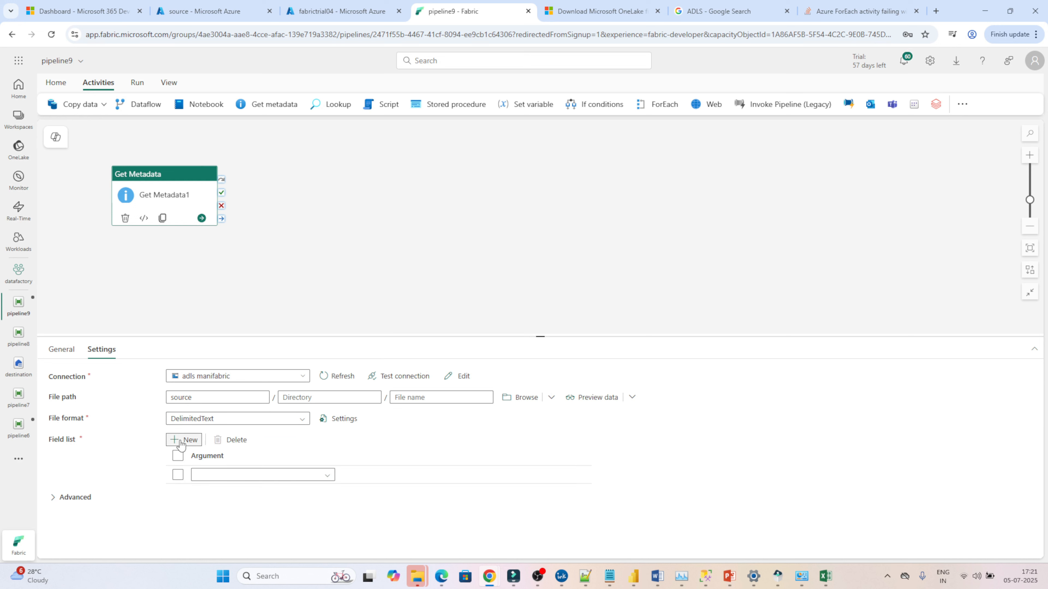
click(229, 480)
click(225, 495)
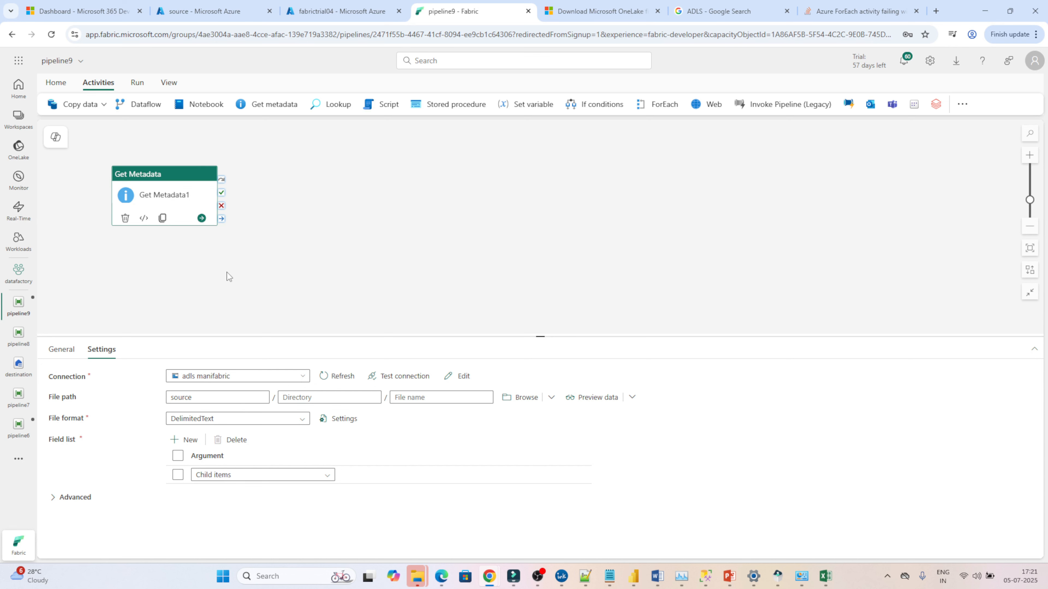
Step: Save and run the pipeline
click(56, 84)
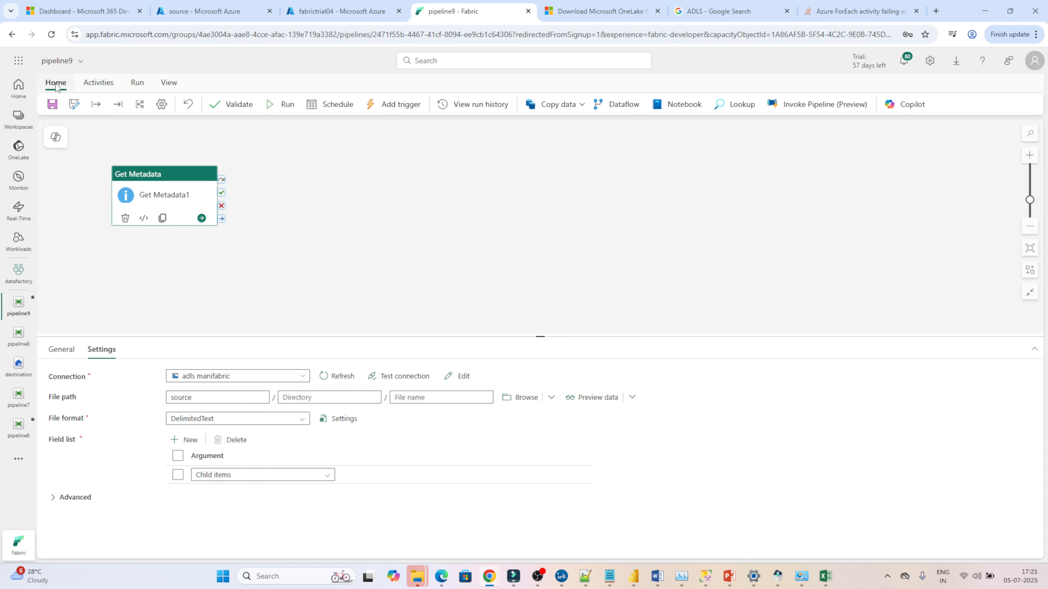
click(284, 105)
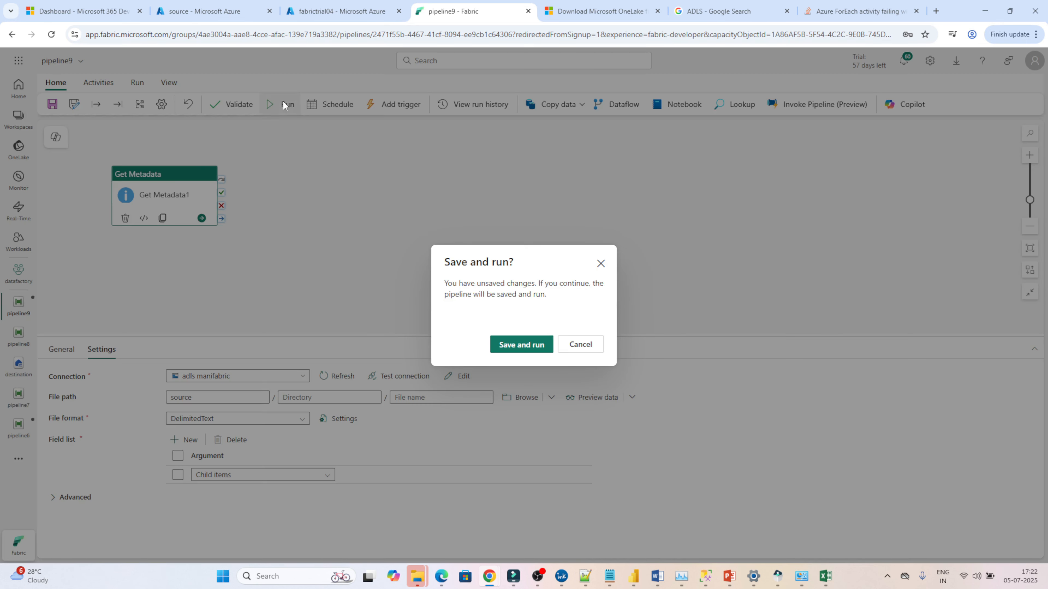
click(518, 345)
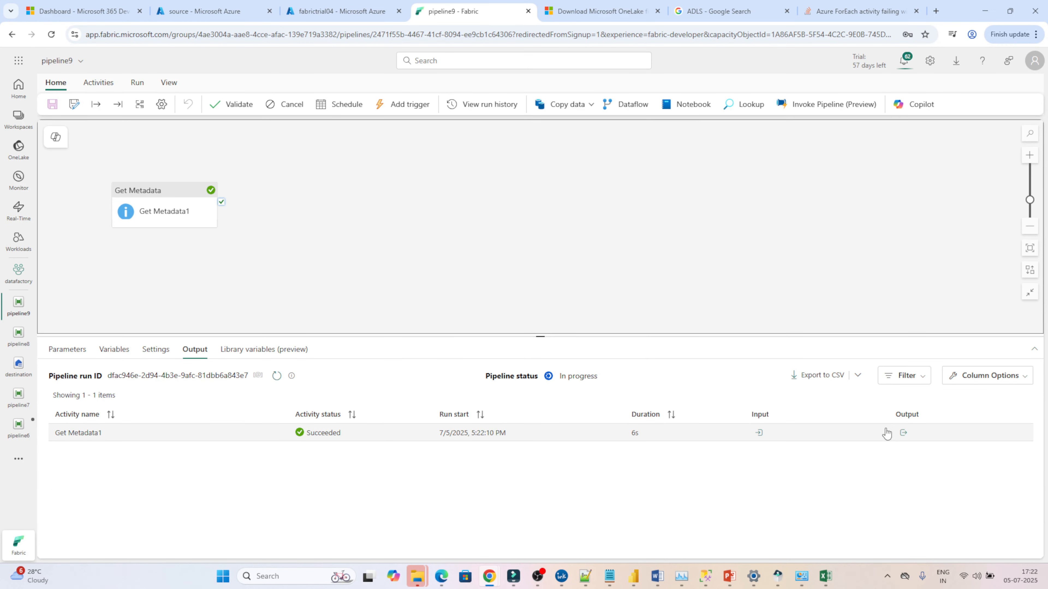
Step: Open the Get Metadata1 run output and scroll through its childItems list
click(902, 433)
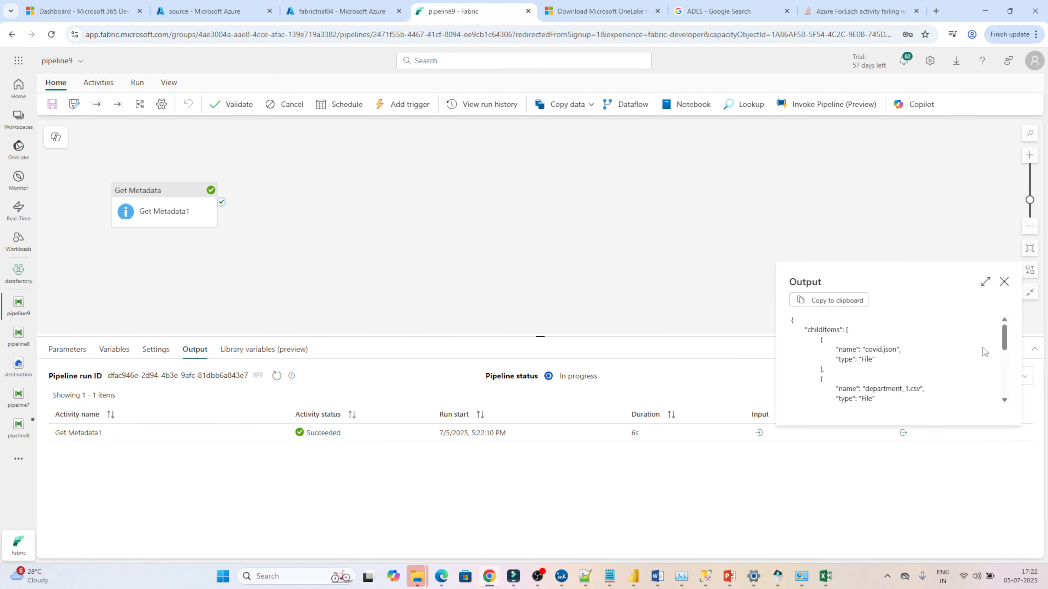
mouse_move(1003, 338)
mouse_down()
mouse_move(1004, 388)
mouse_move(997, 336)
mouse_up()
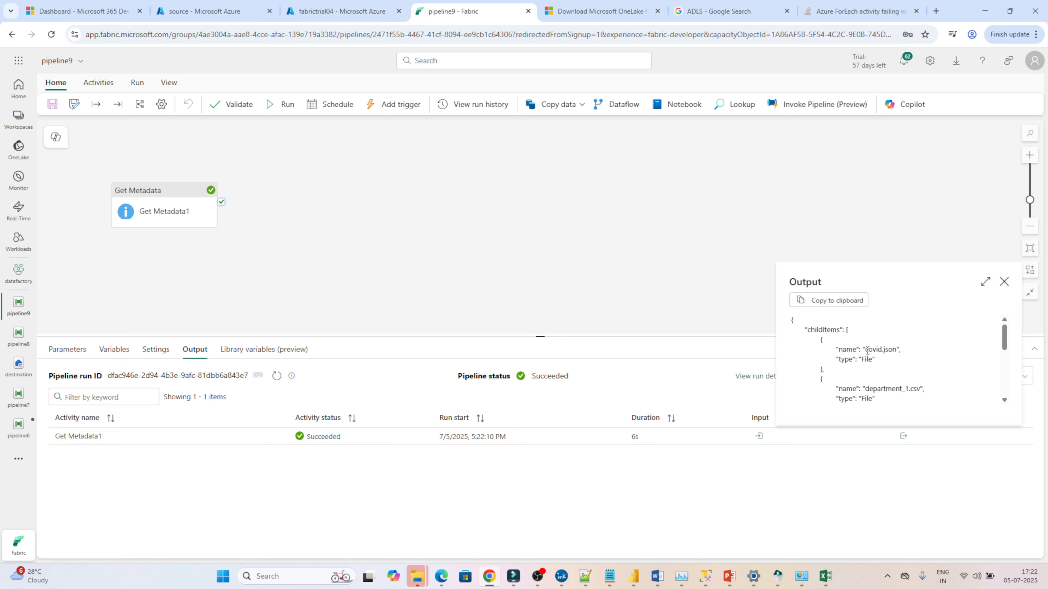
drag(864, 350, 883, 349)
drag(1004, 347, 1004, 382)
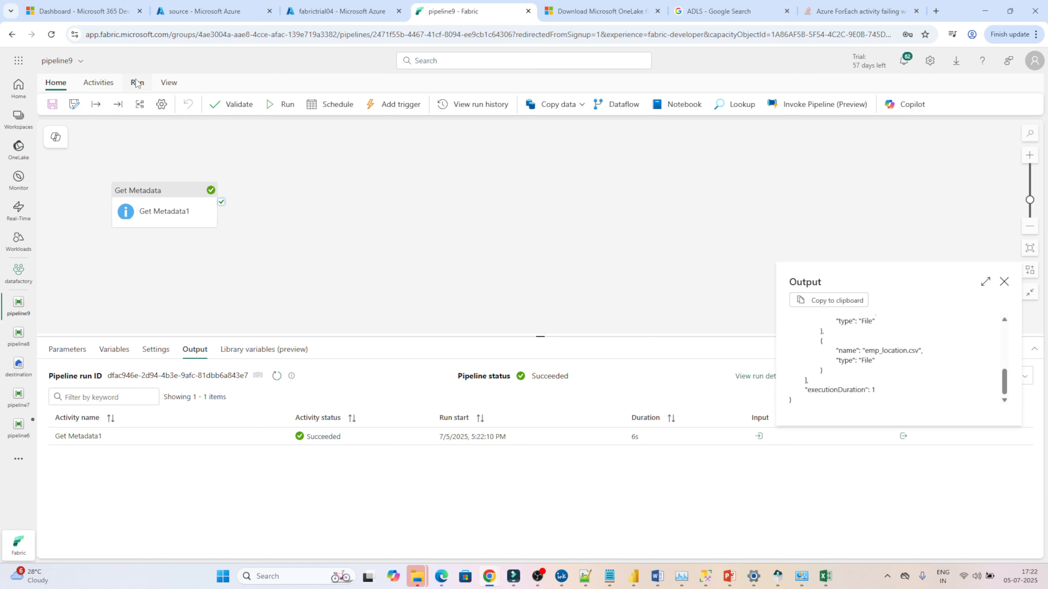
Step: Add a ForEach activity and connect Get Metadata's success output to it
click(107, 84)
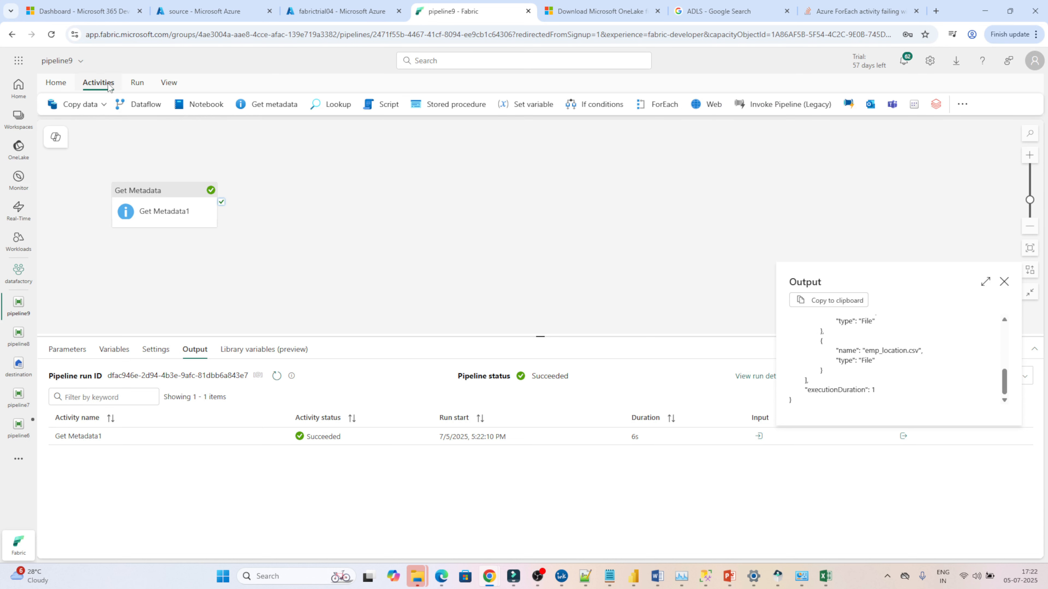
click(962, 104)
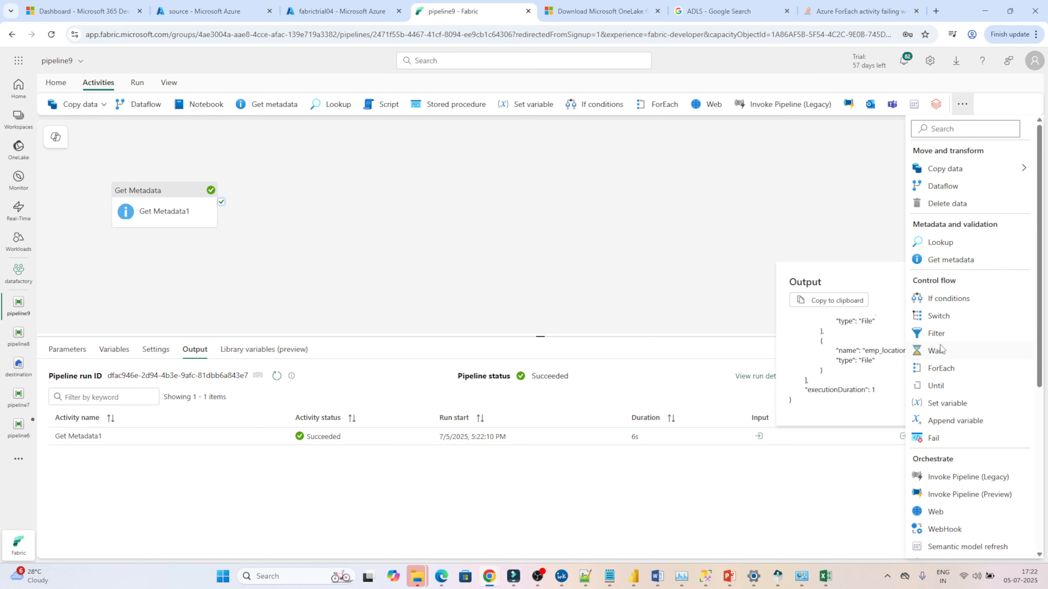
click(940, 368)
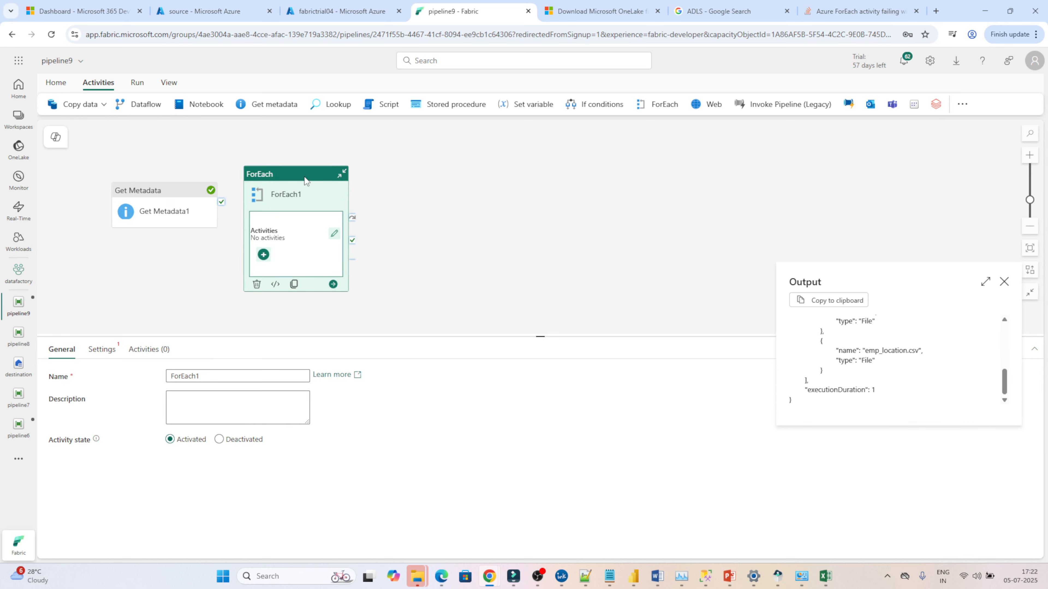
click(408, 158)
drag(302, 173, 415, 149)
drag(223, 205, 358, 190)
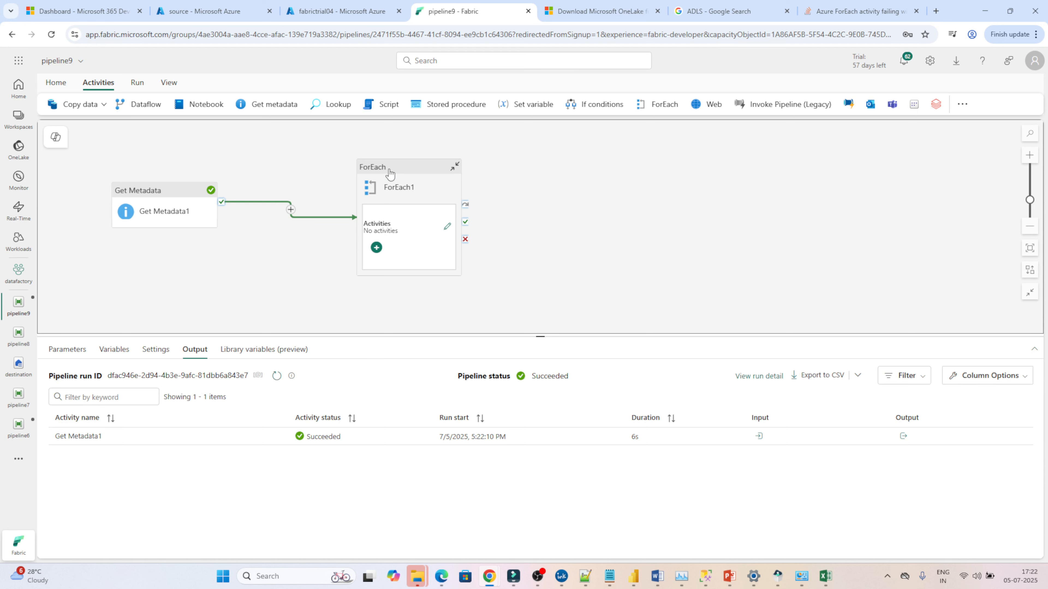
Step: Make the ForEach sequential and set its Items to a dynamic expression on Get Metadata1's output
drag(390, 173, 390, 157)
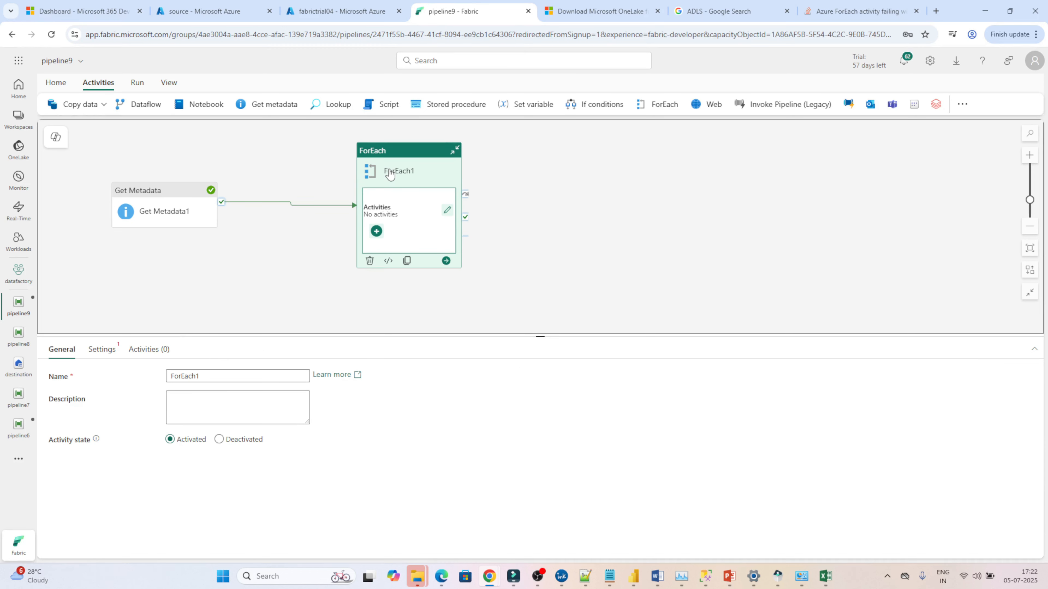
click(101, 350)
click(171, 374)
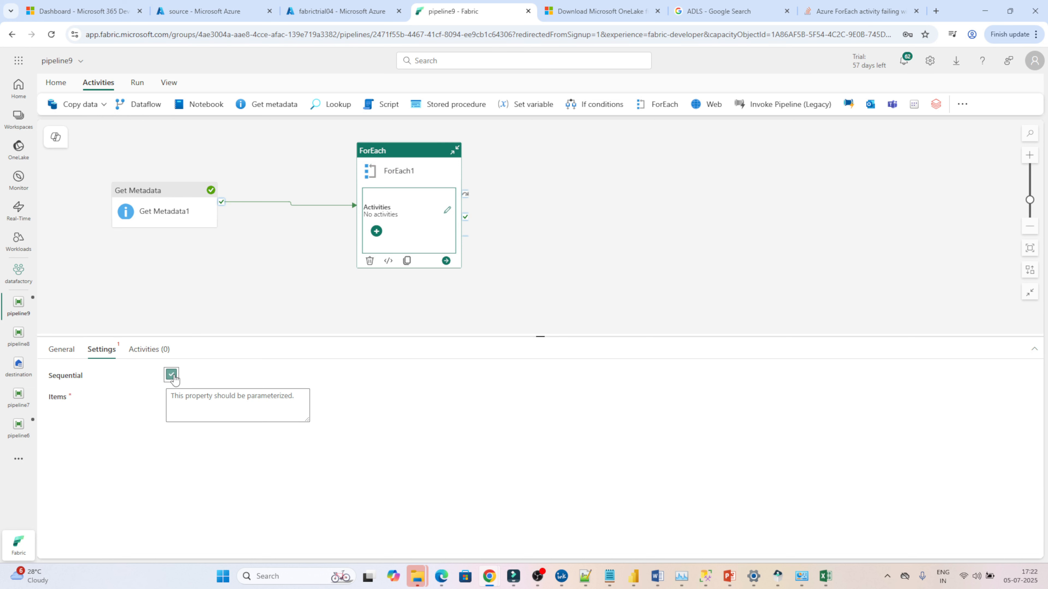
click(214, 402)
click(207, 430)
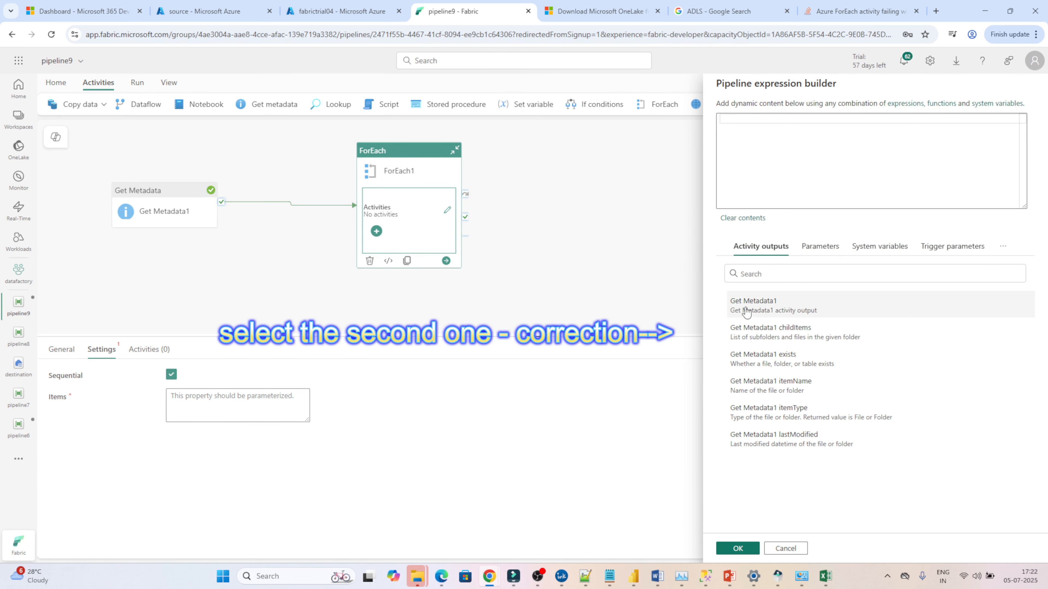
click(761, 310)
click(877, 119)
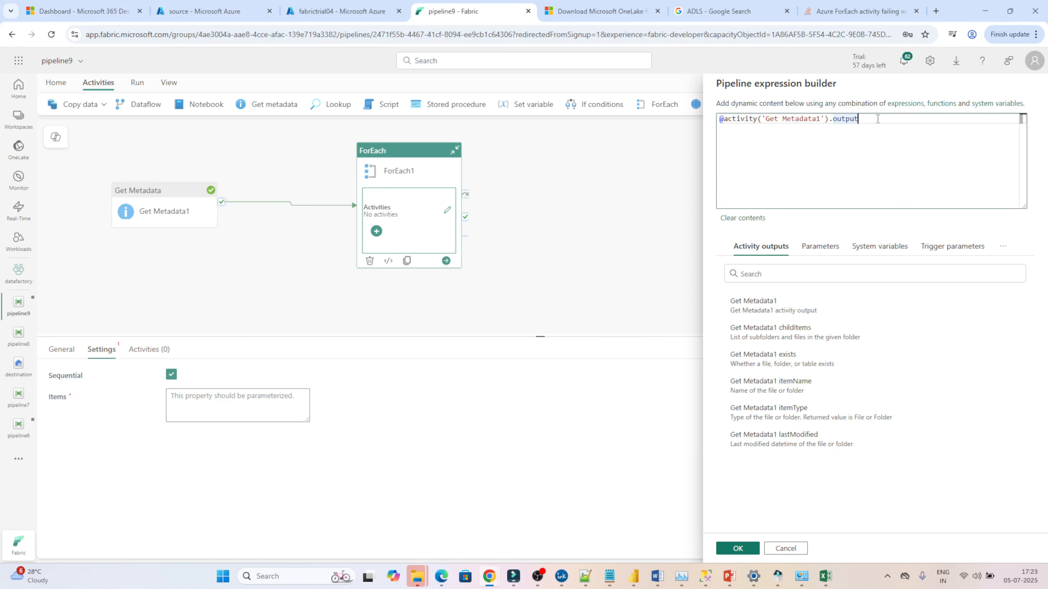
text(.value)
click(738, 549)
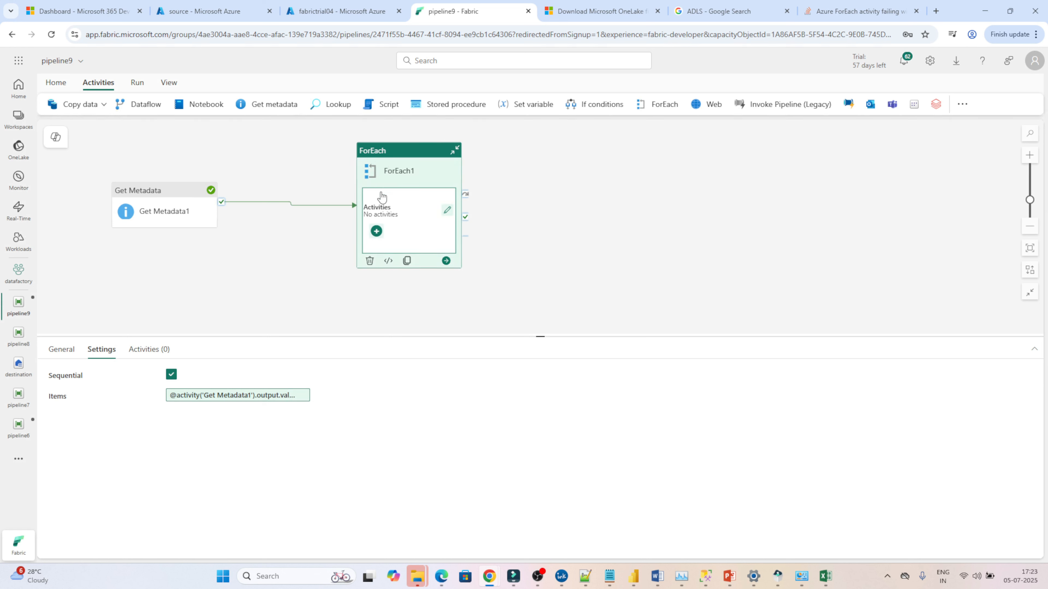
Step: Add an If Condition activity inside the ForEach
click(376, 232)
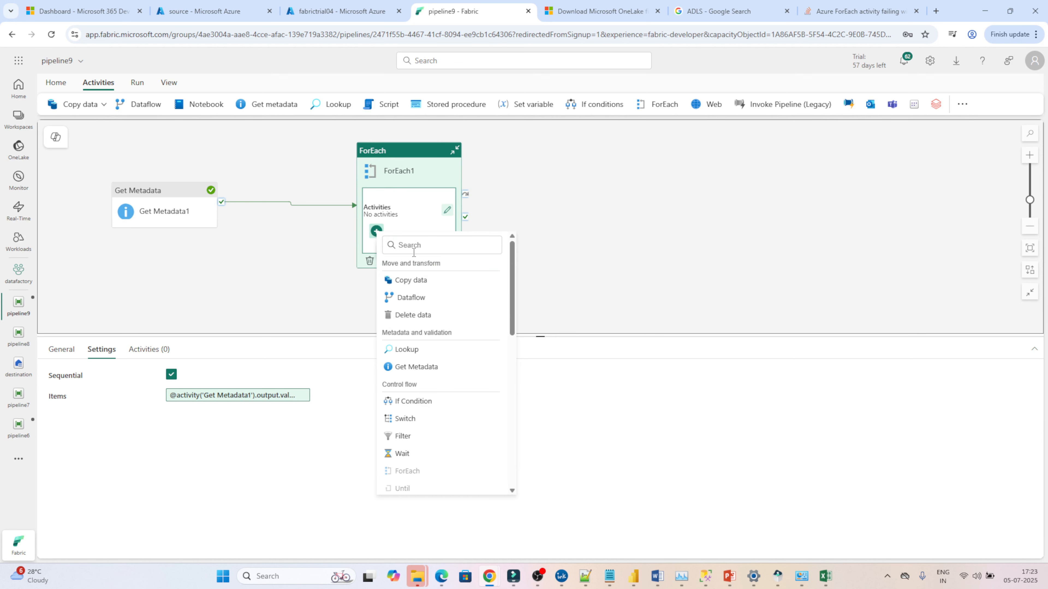
click(414, 401)
click(383, 236)
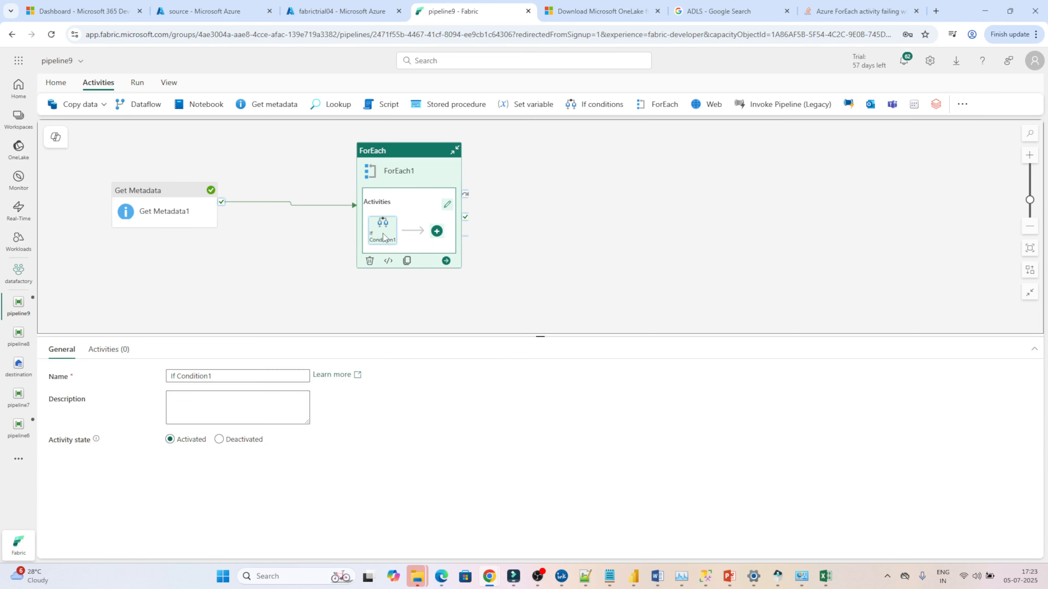
Step: Start the If Condition expression with the ForEach current item followed by .name
click(109, 350)
click(190, 382)
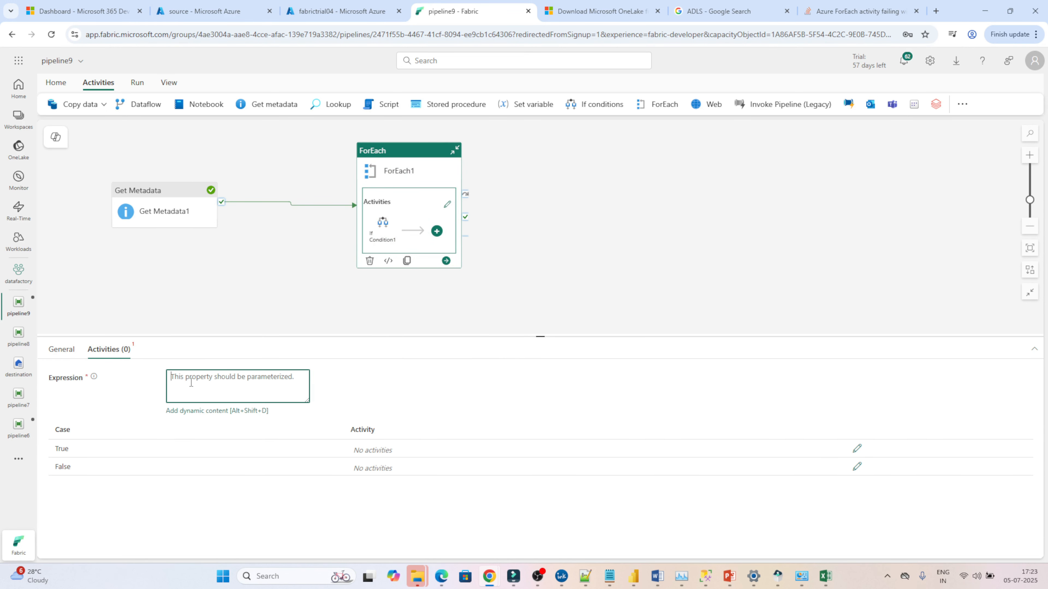
click(195, 413)
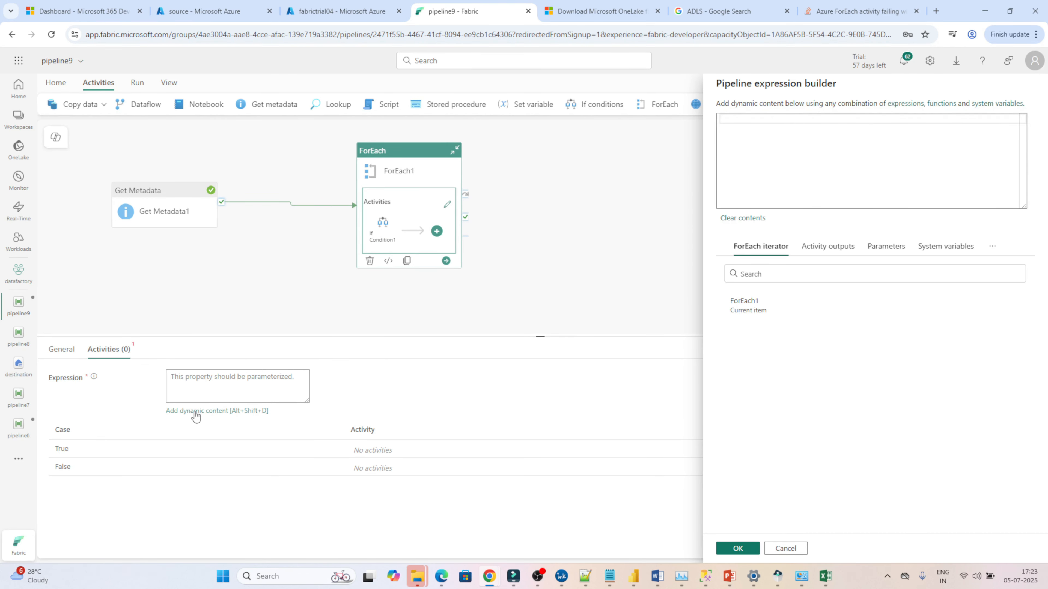
click(756, 310)
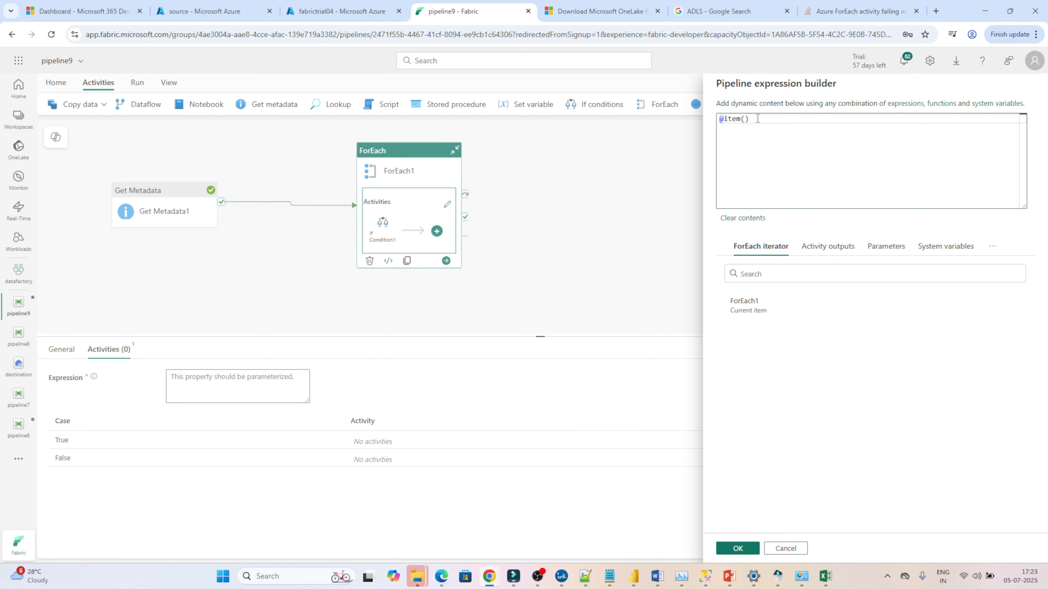
text(.name)
Step: Examine the saved childItems JSON in Notepad to check the file name fields
mouse_move(612, 584)
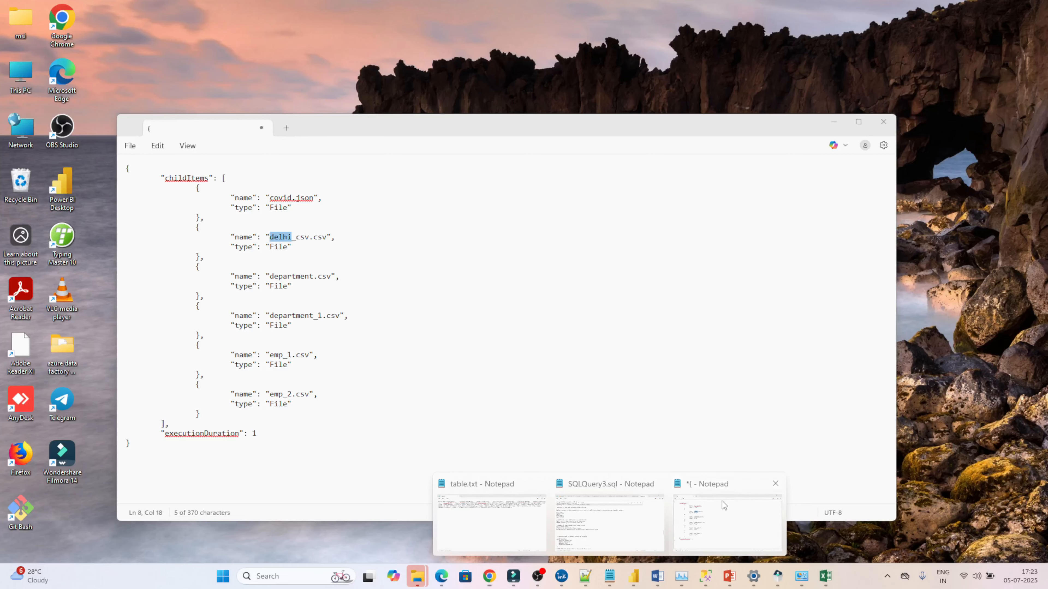
click(722, 501)
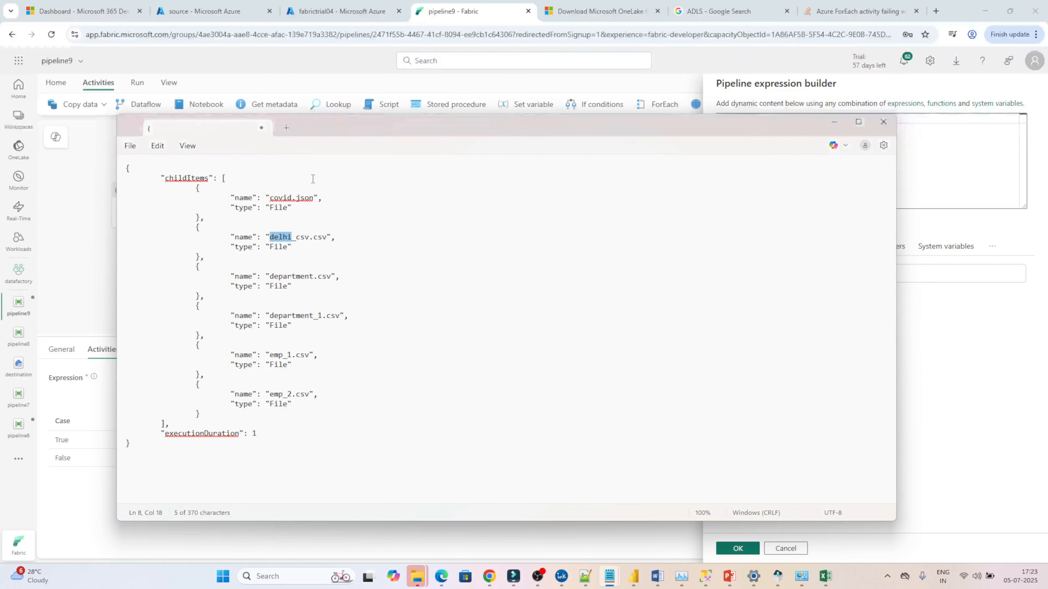
double_click(275, 198)
click(282, 237)
double_click(283, 237)
double_click(242, 236)
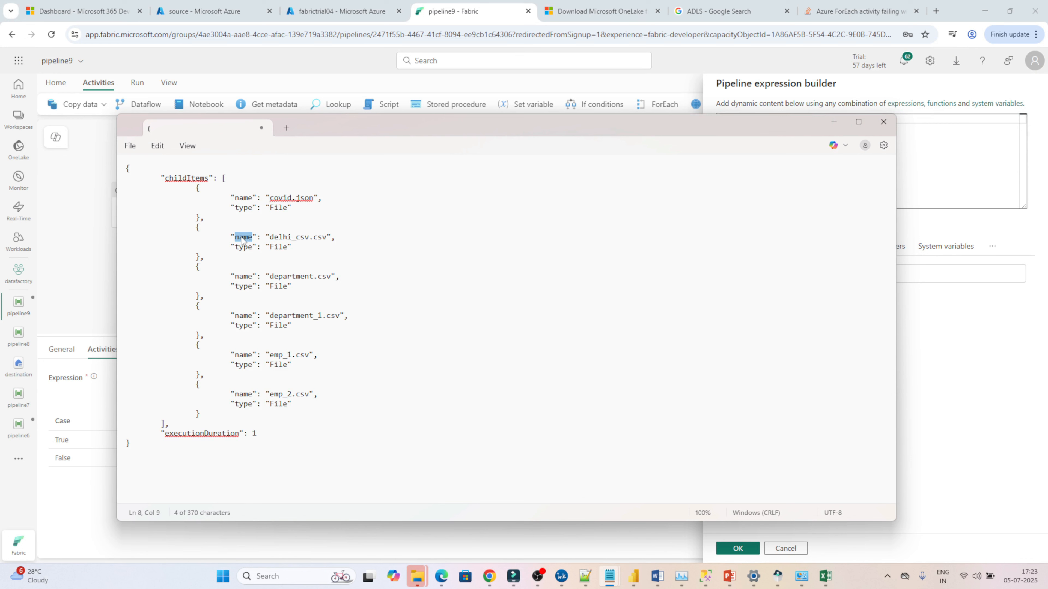
double_click(244, 208)
double_click(244, 197)
click(919, 143)
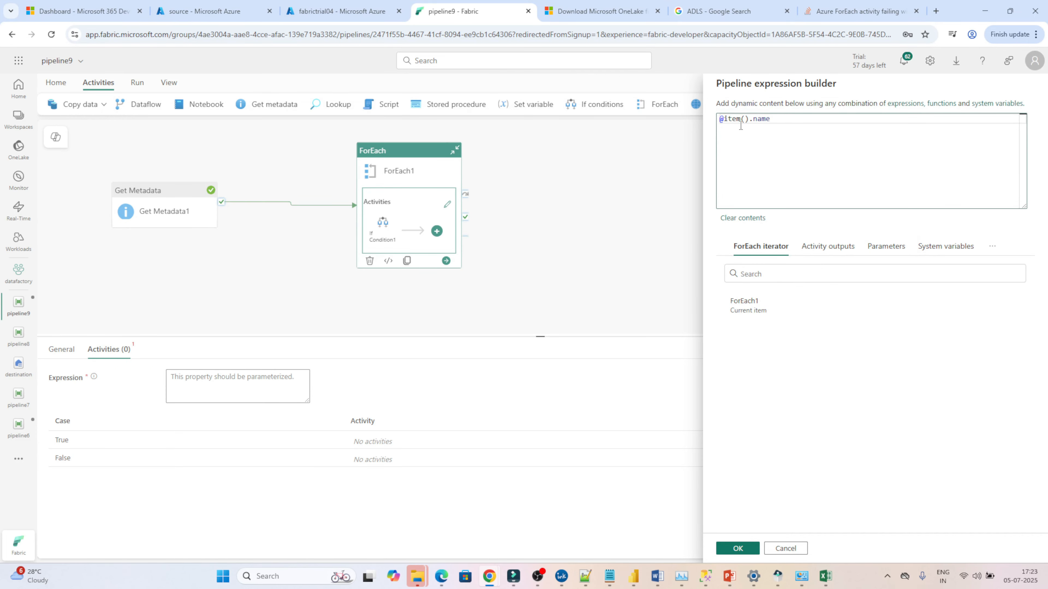
click(724, 121)
text(contains()
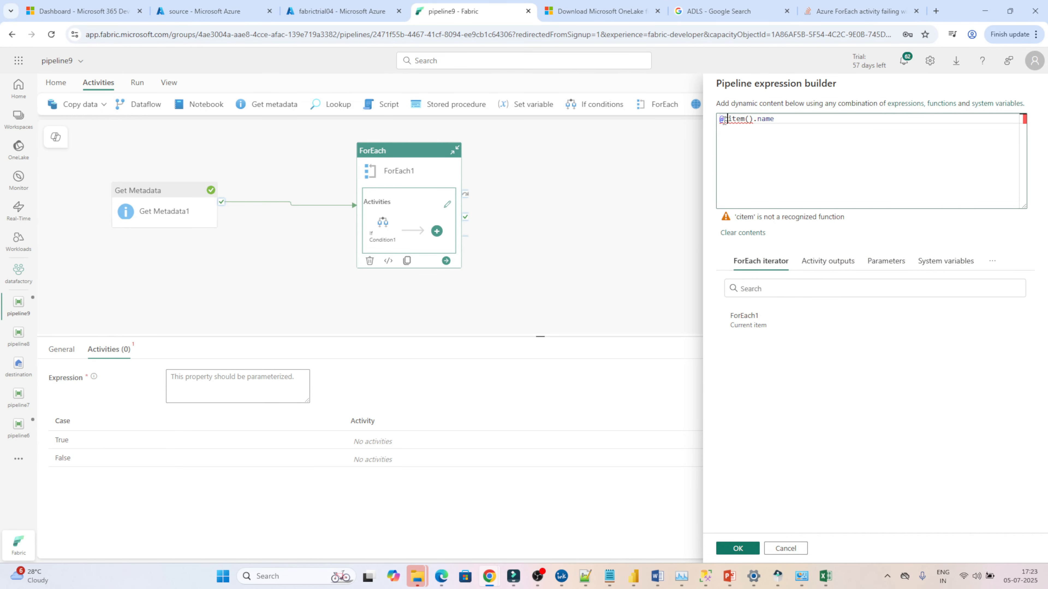
click(811, 121)
text(,'emp'))
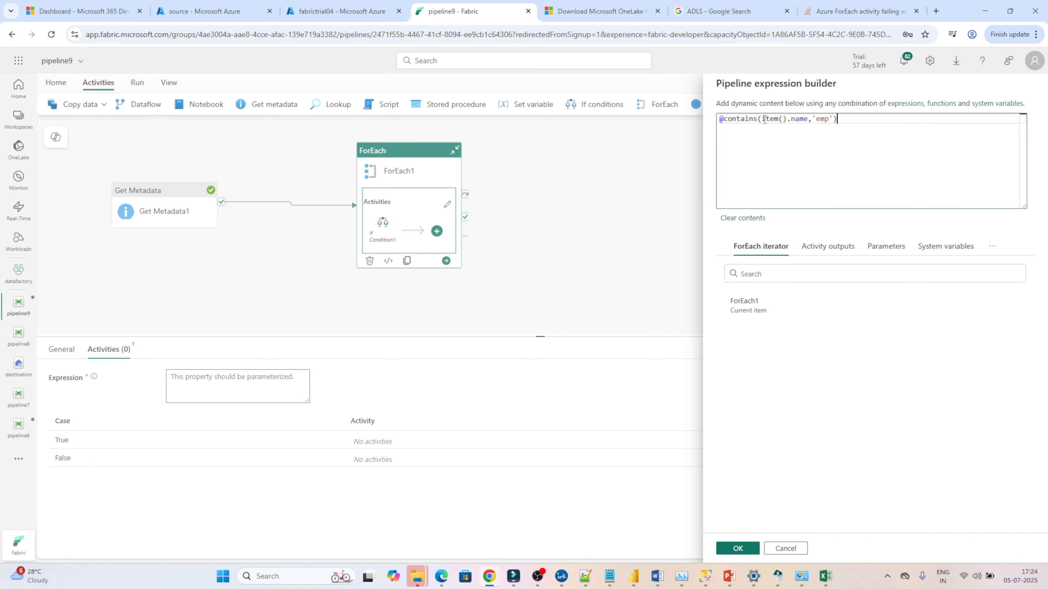
drag(764, 119, 808, 123)
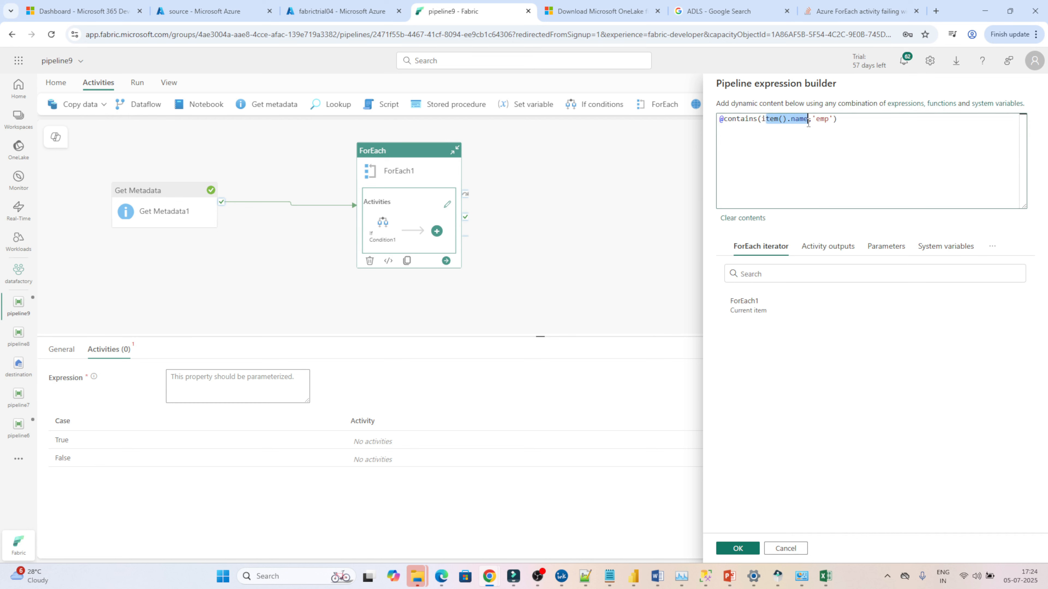
double_click(822, 120)
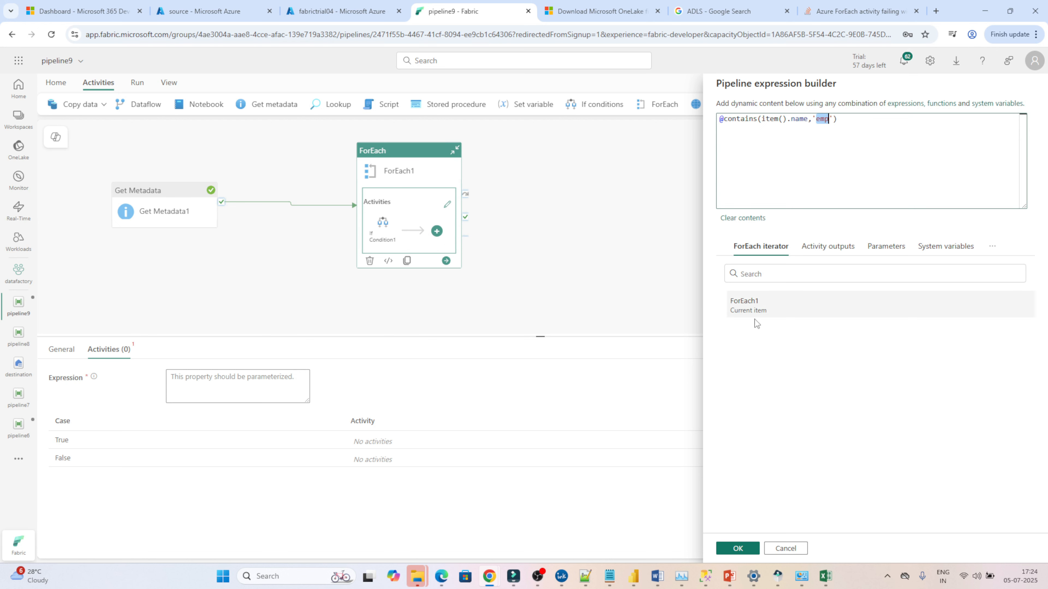
click(735, 548)
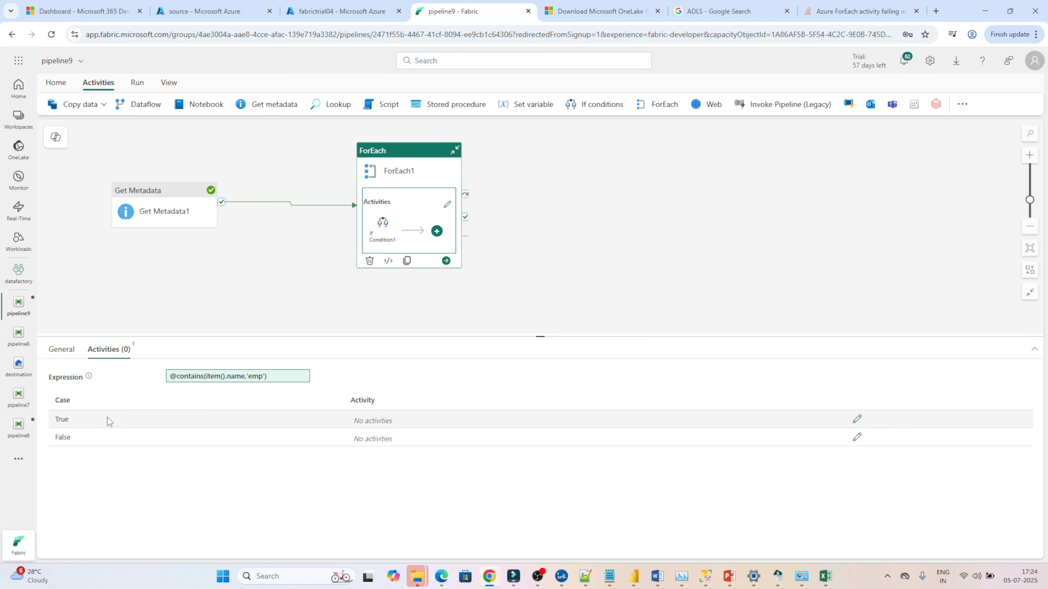
Step: Open the True case and add a Delete data activity to it
click(857, 419)
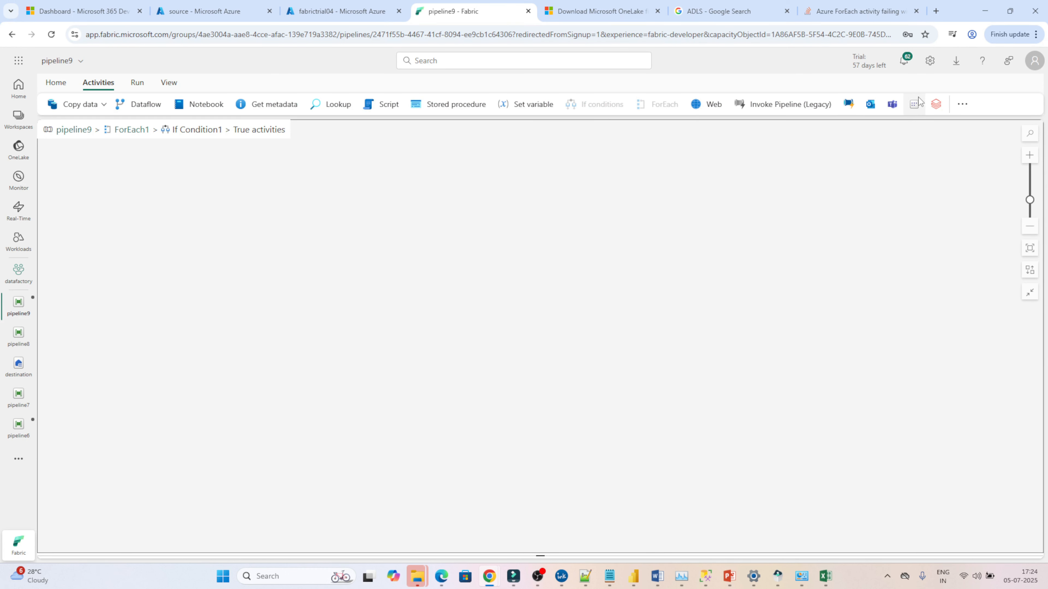
click(962, 104)
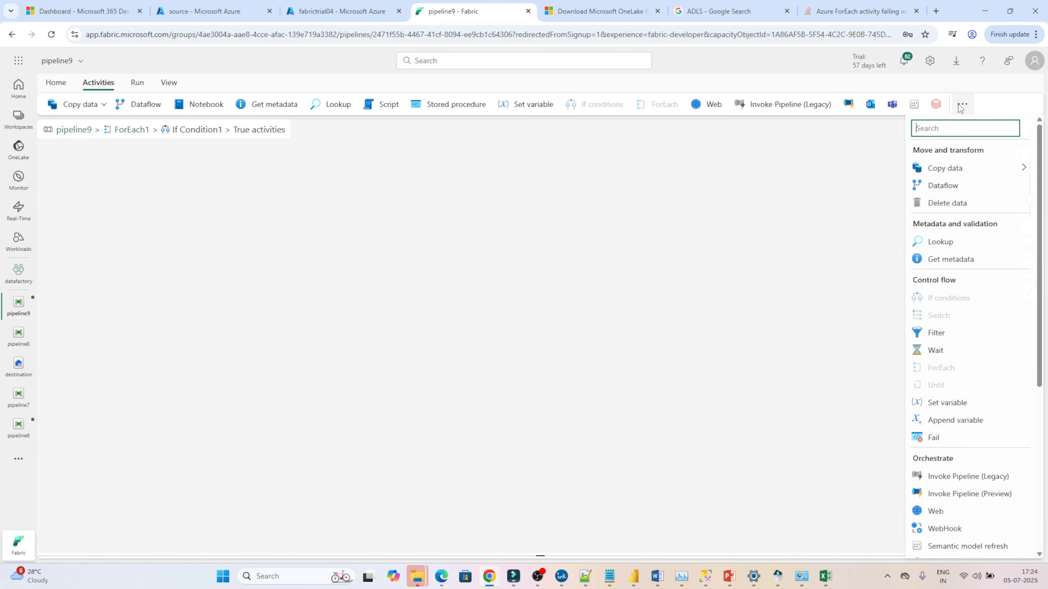
click(946, 202)
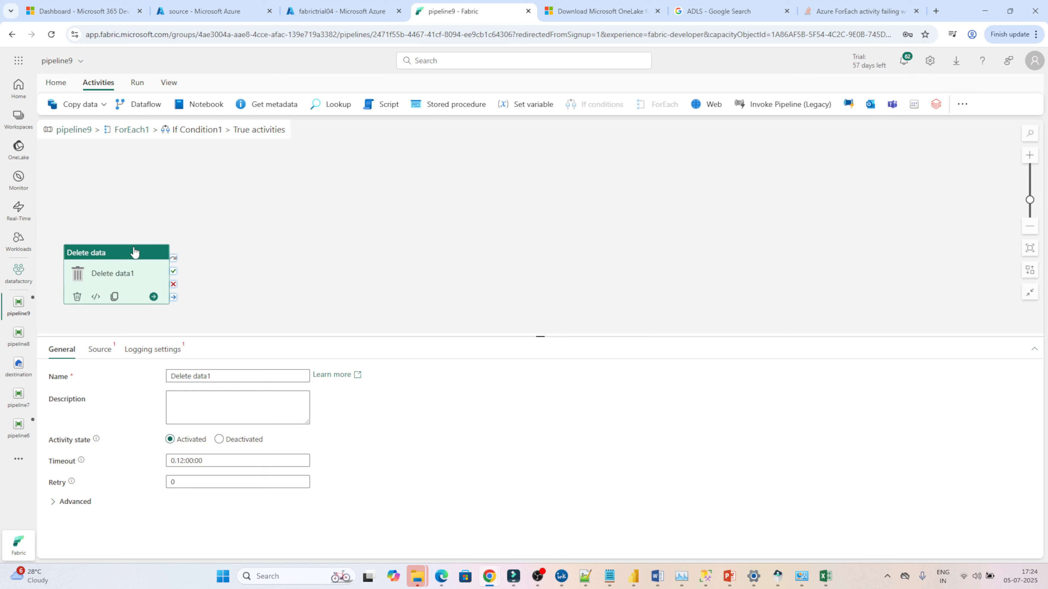
drag(118, 254, 342, 187)
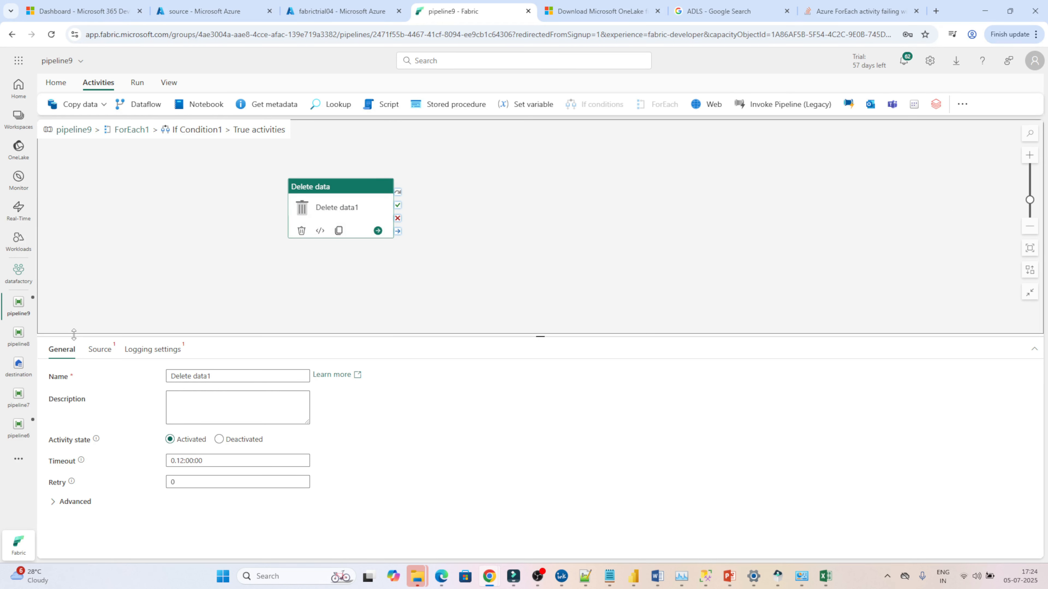
Step: Set the Delete data source connection to adls manifabric and browse to the source container
click(100, 350)
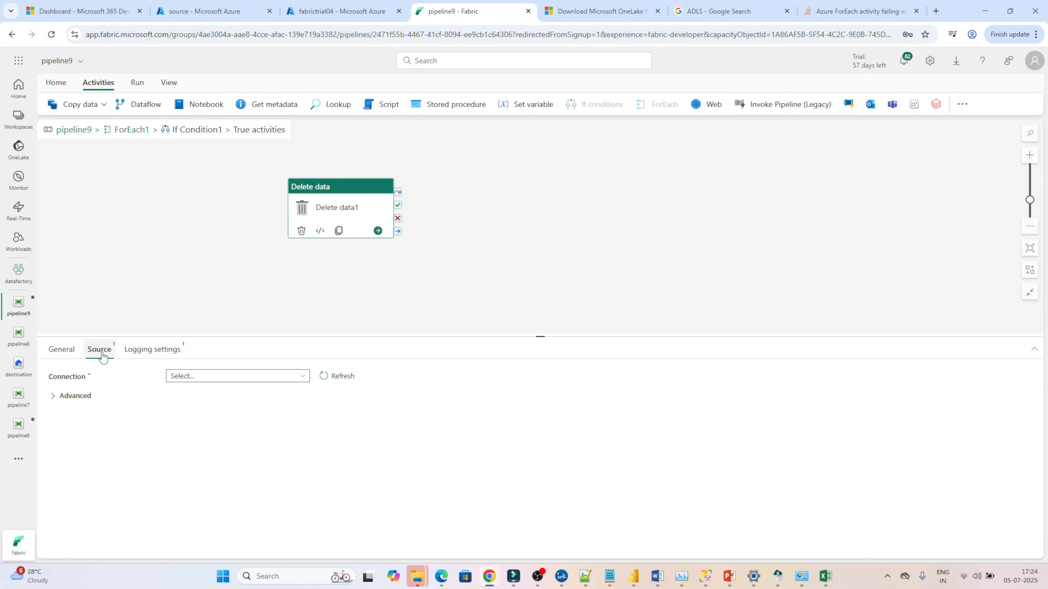
click(232, 375)
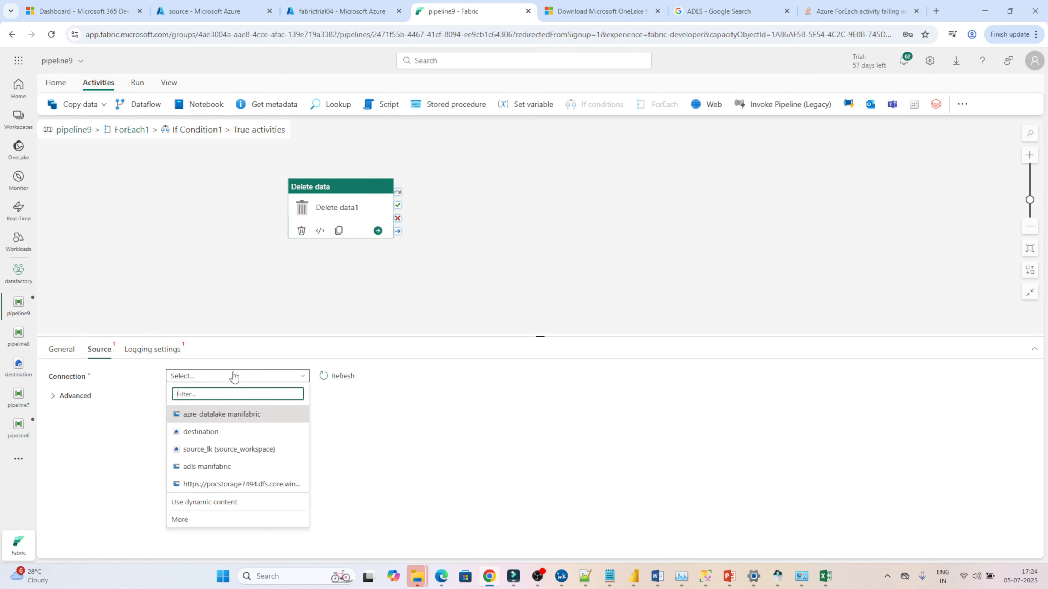
click(203, 467)
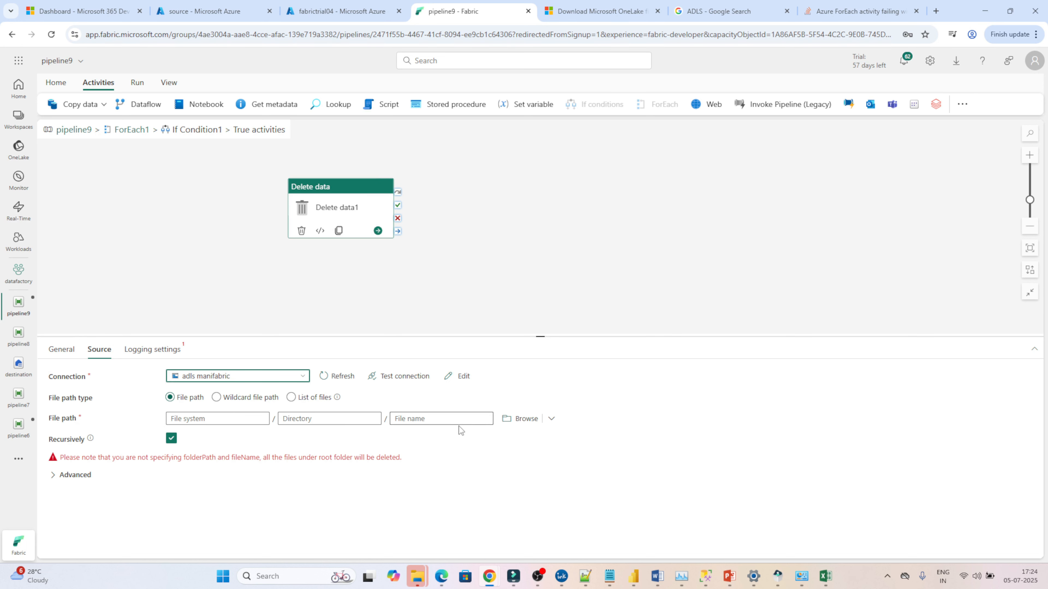
click(509, 419)
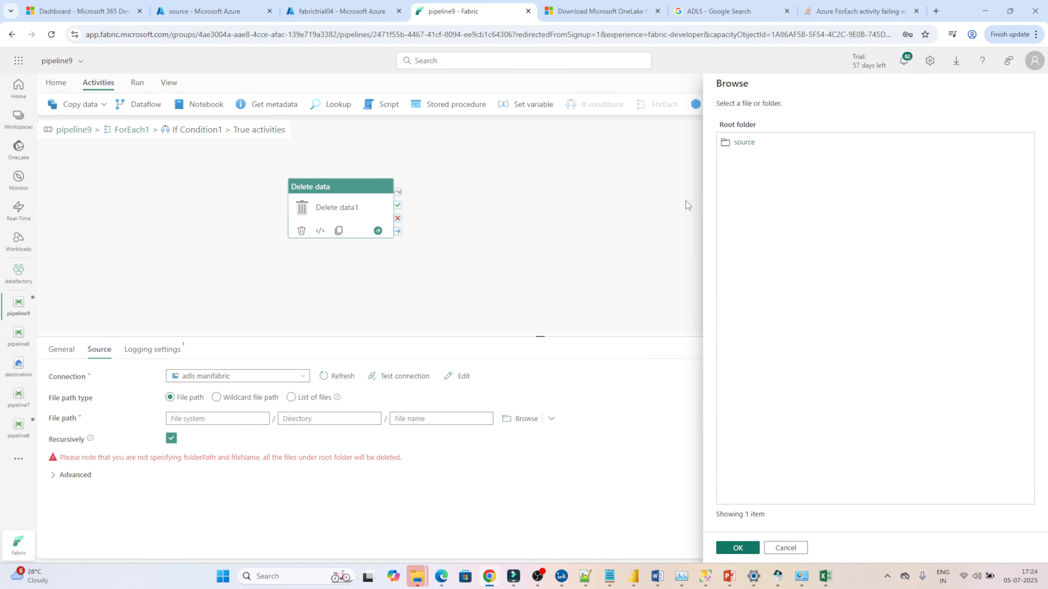
double_click(746, 145)
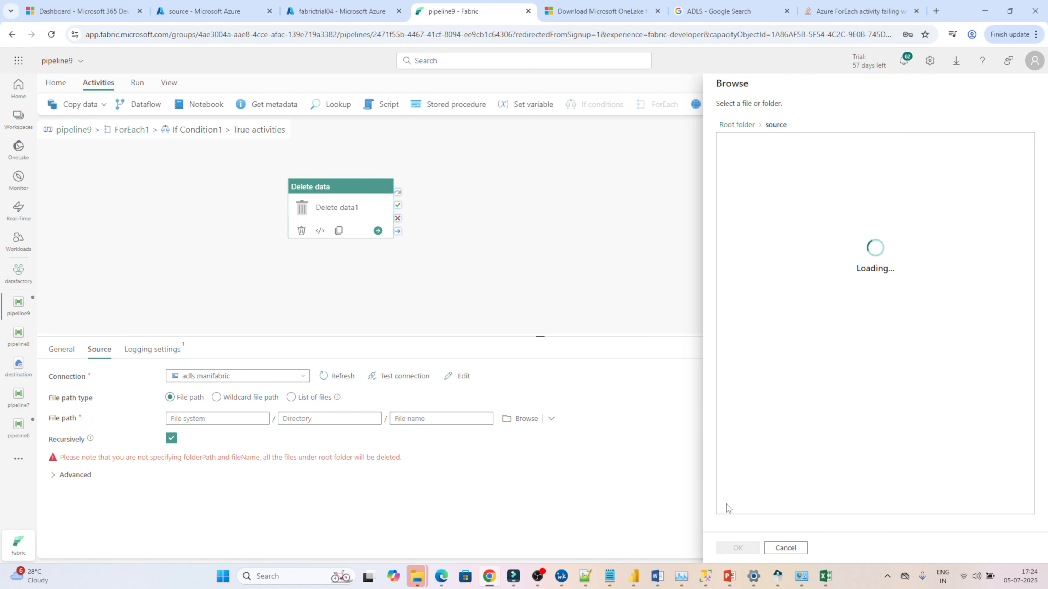
click(738, 549)
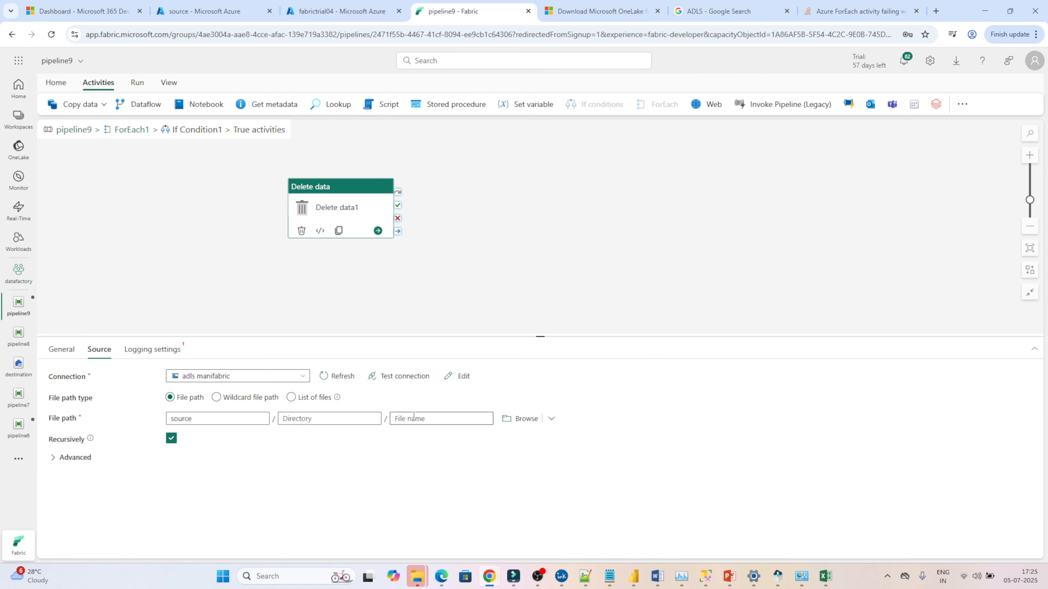
click(404, 433)
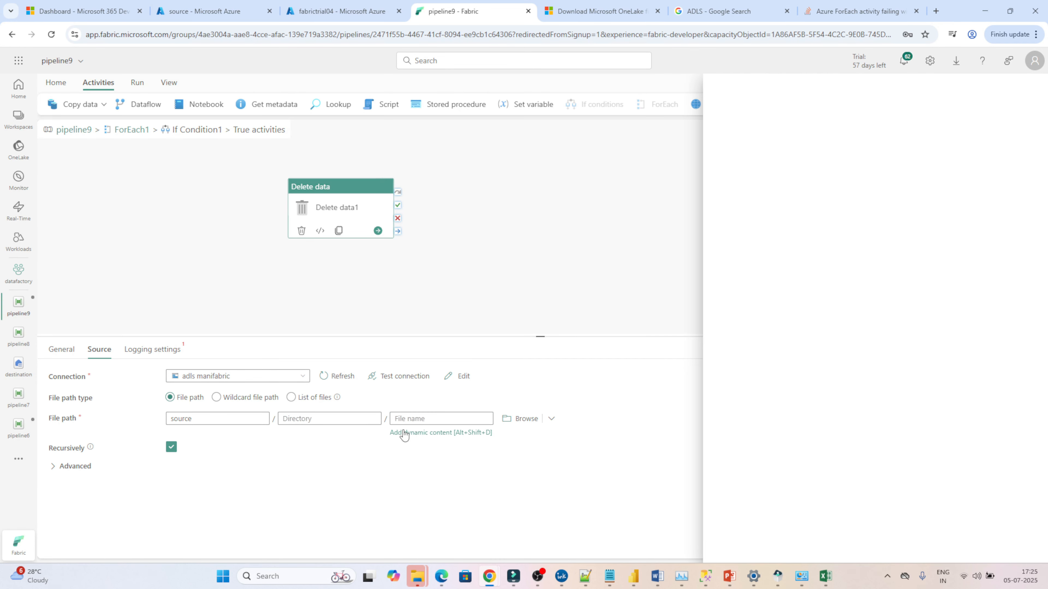
click(756, 131)
text(@item)
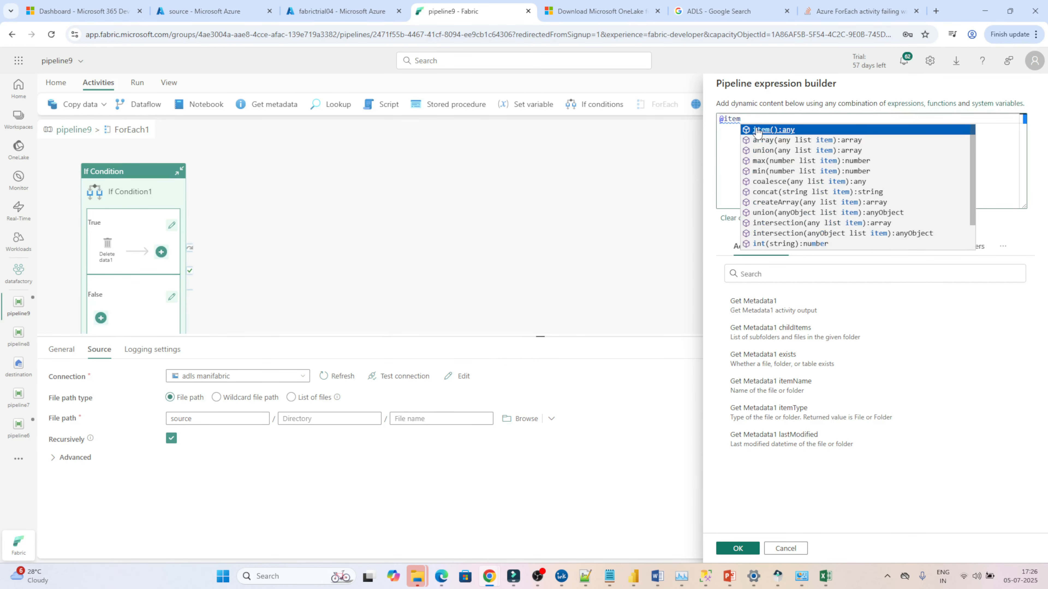
click(757, 130)
text(.name)
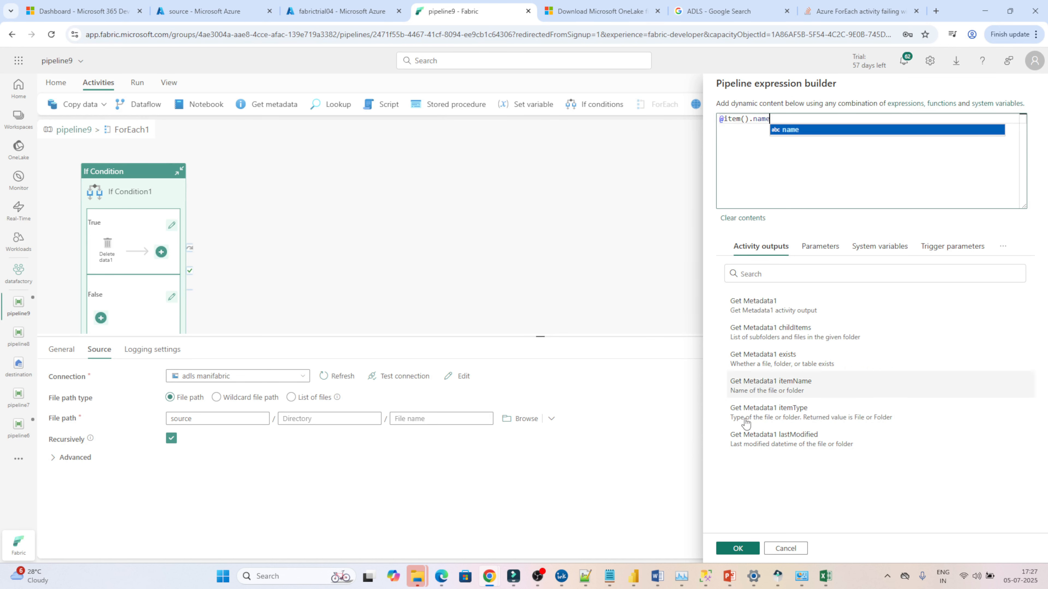
click(739, 549)
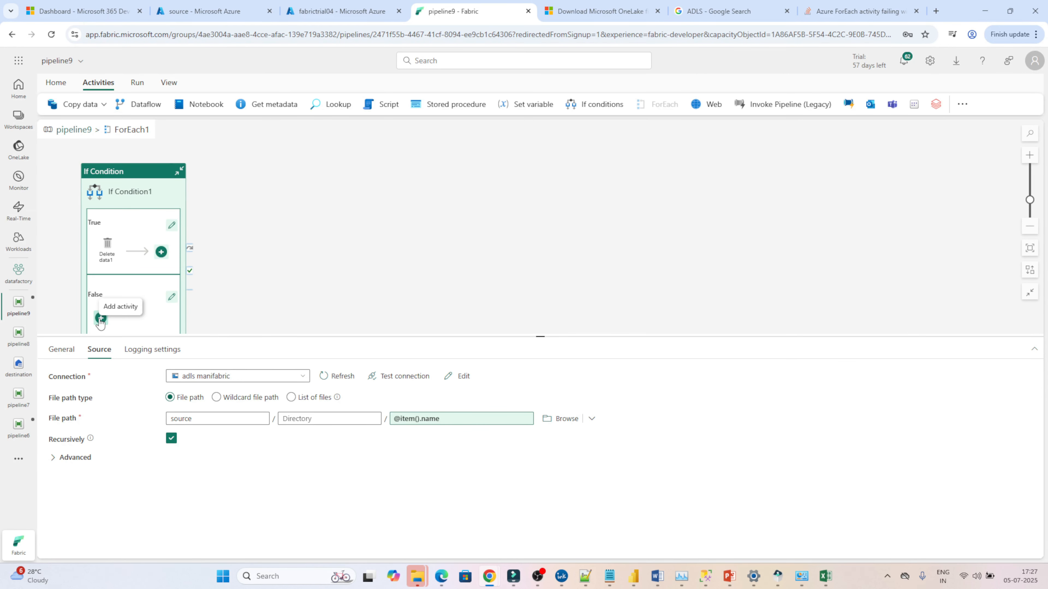
Step: Add a Copy data activity to the False case and select it
click(100, 320)
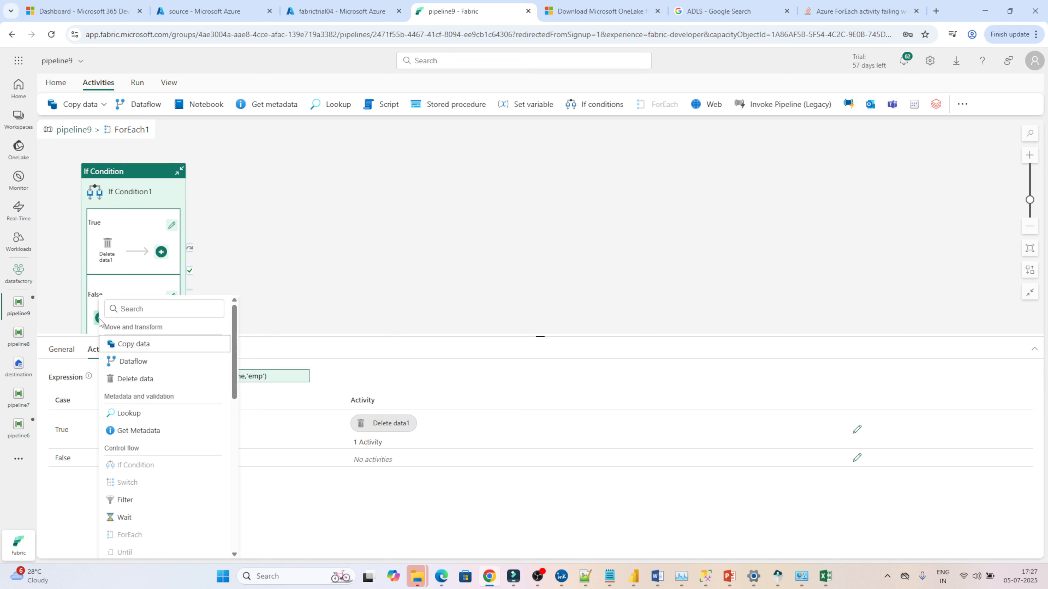
click(122, 344)
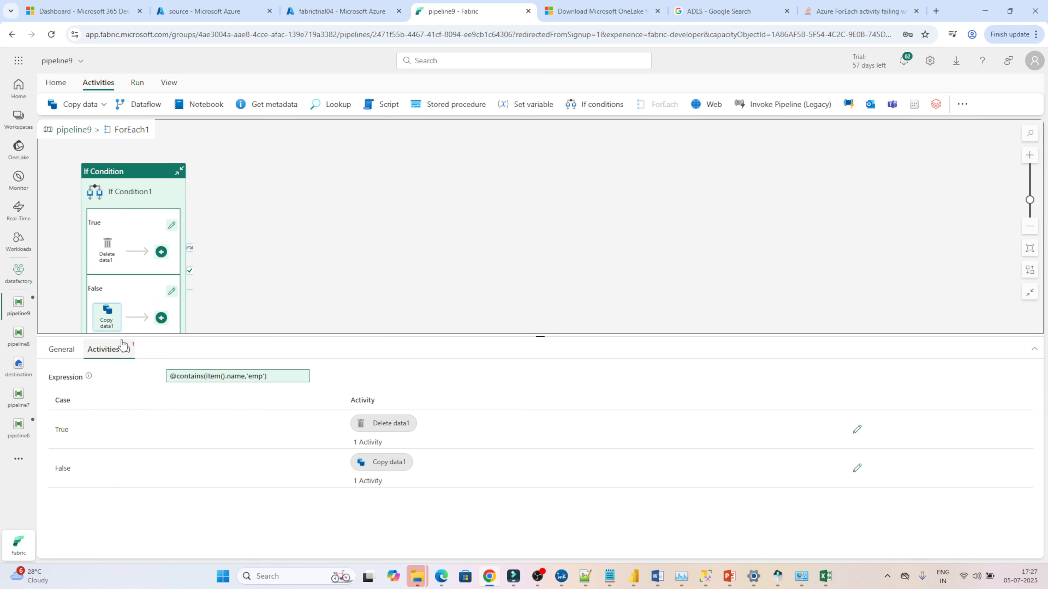
click(104, 313)
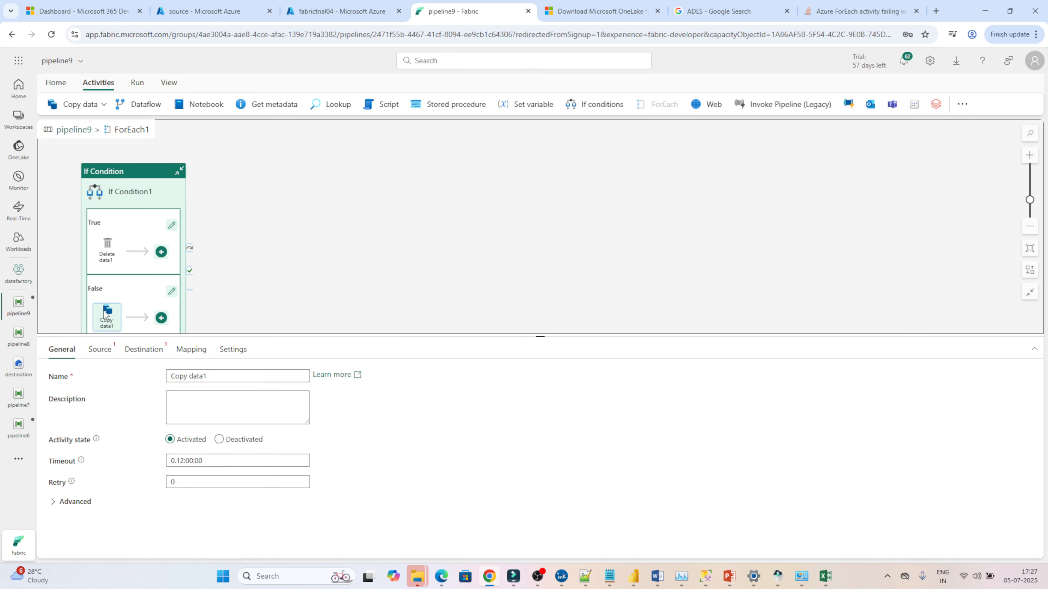
Step: Set the Copy data source connection to adls manifabric and browse to the source container
click(99, 349)
click(208, 376)
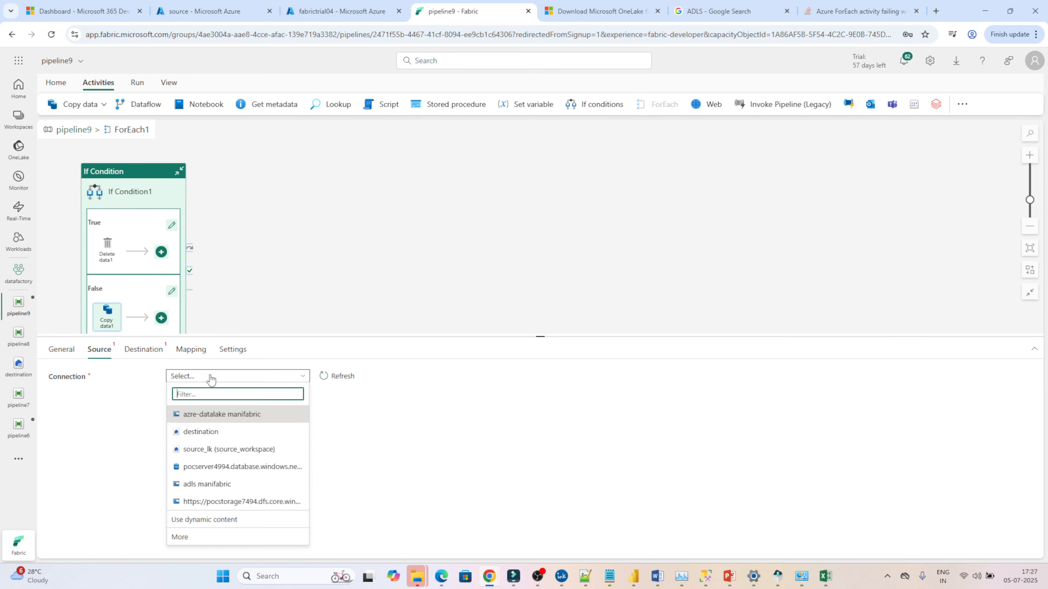
click(201, 485)
click(517, 418)
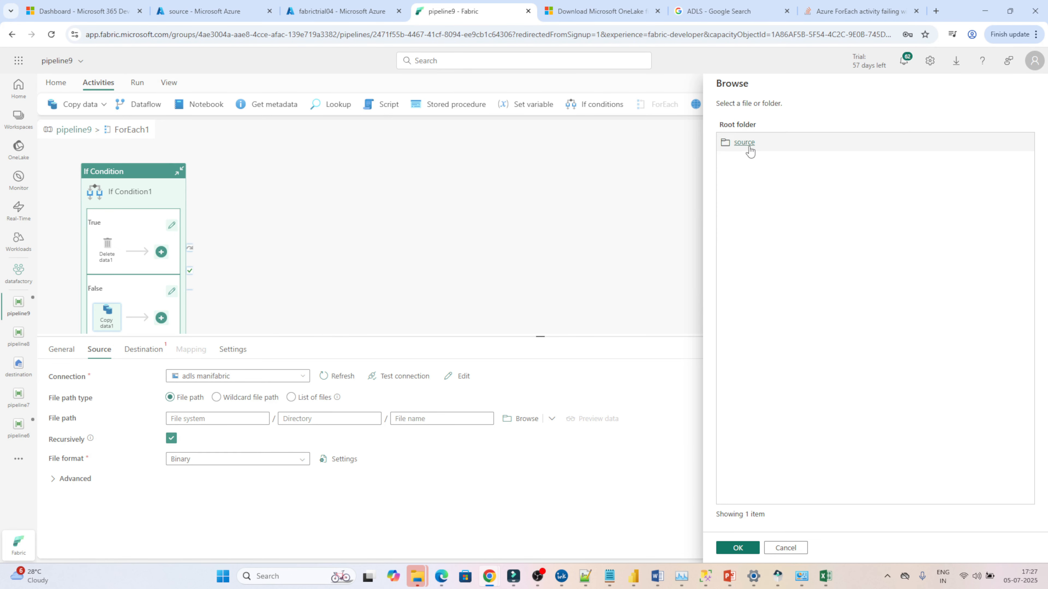
click(749, 144)
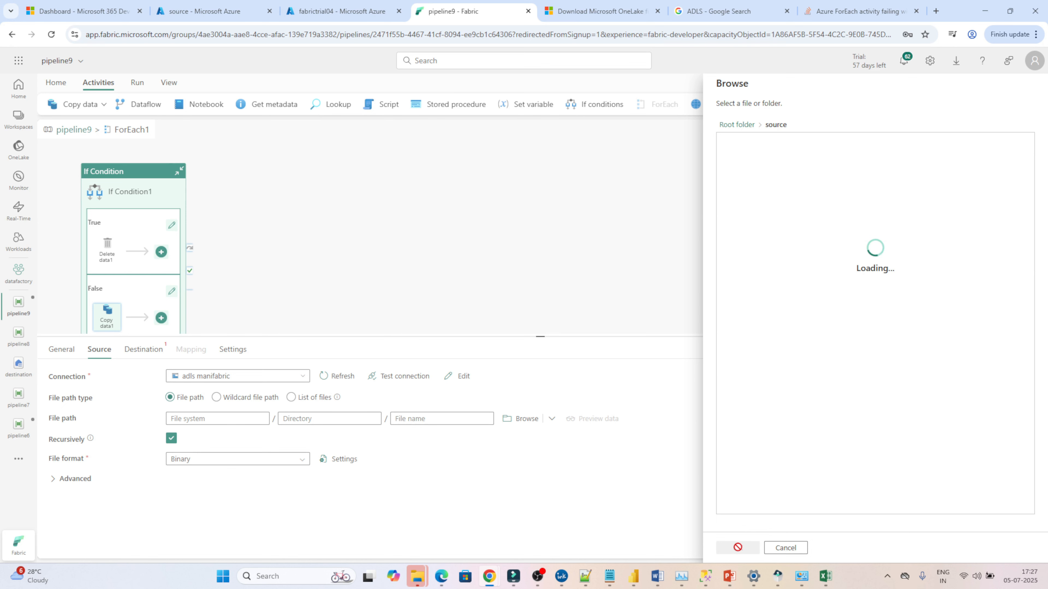
click(738, 546)
click(433, 419)
click(444, 432)
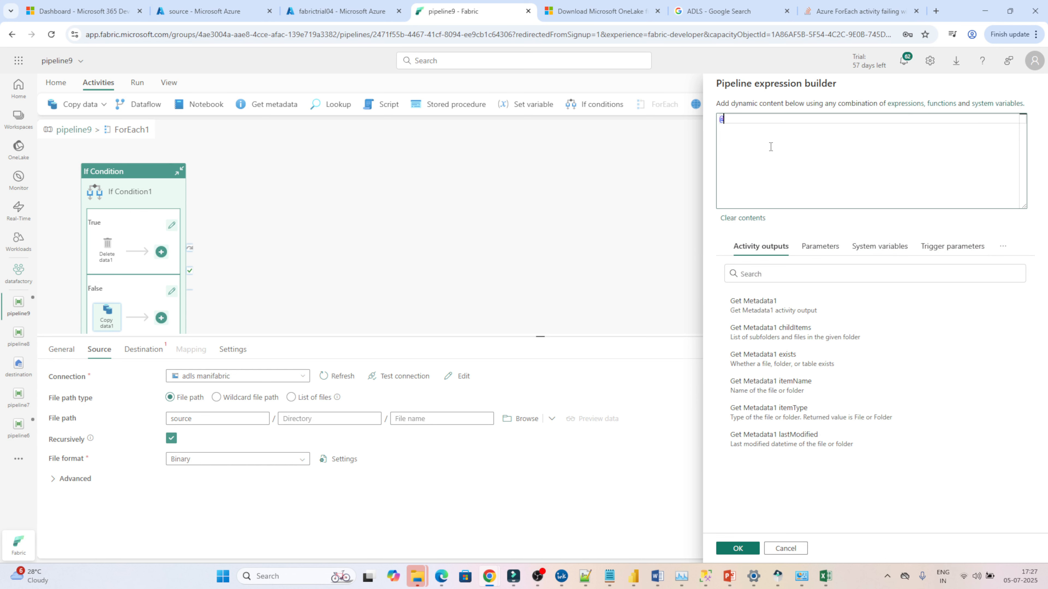
key(ctrl+v)
click(736, 548)
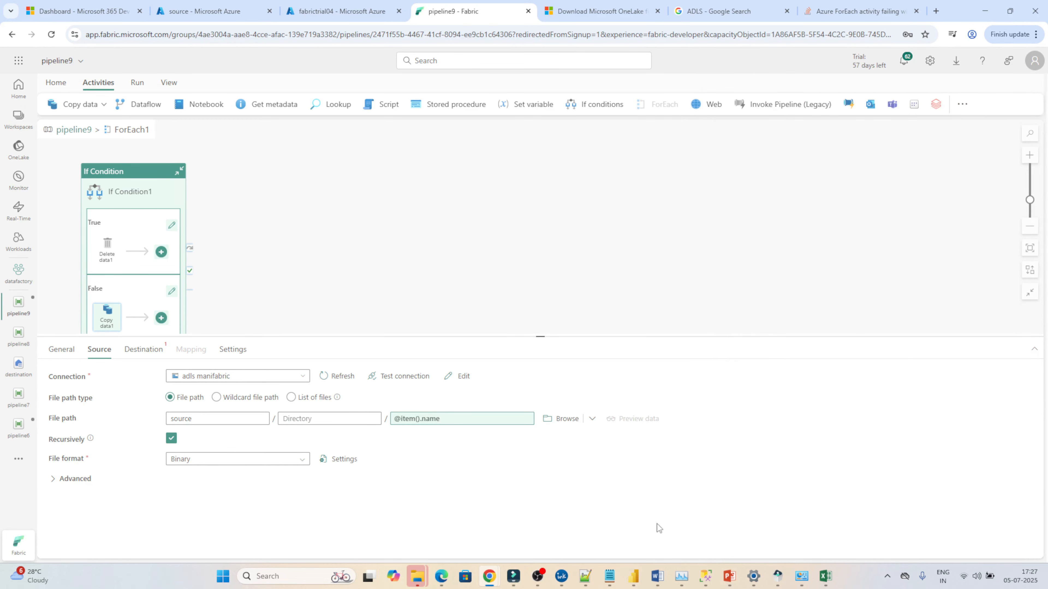
Step: Set the Copy data destination to the destination lakehouse's Files root folder and browse to the dest folder
click(142, 350)
click(288, 377)
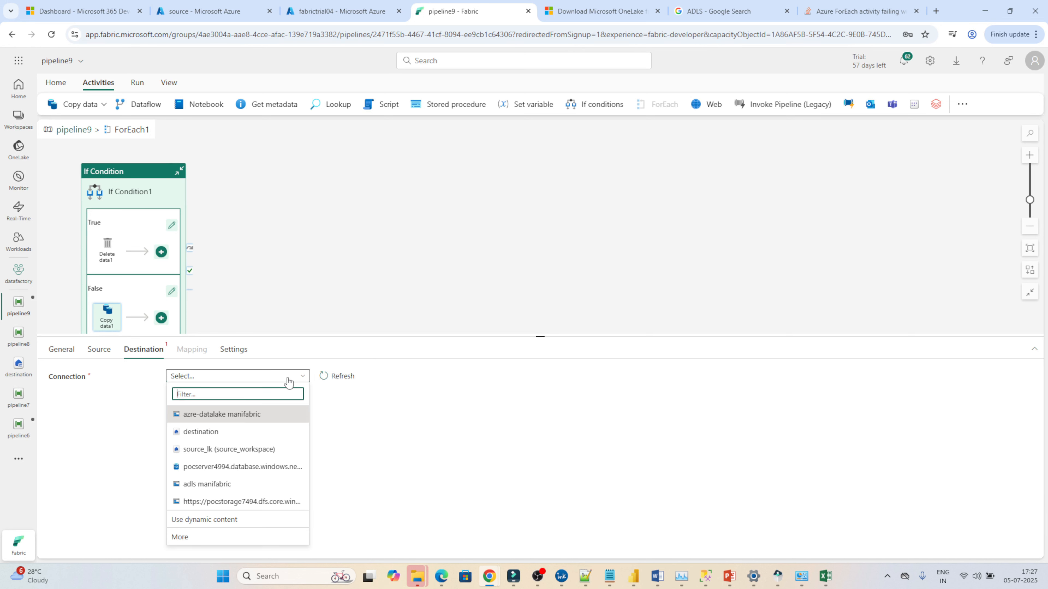
click(217, 433)
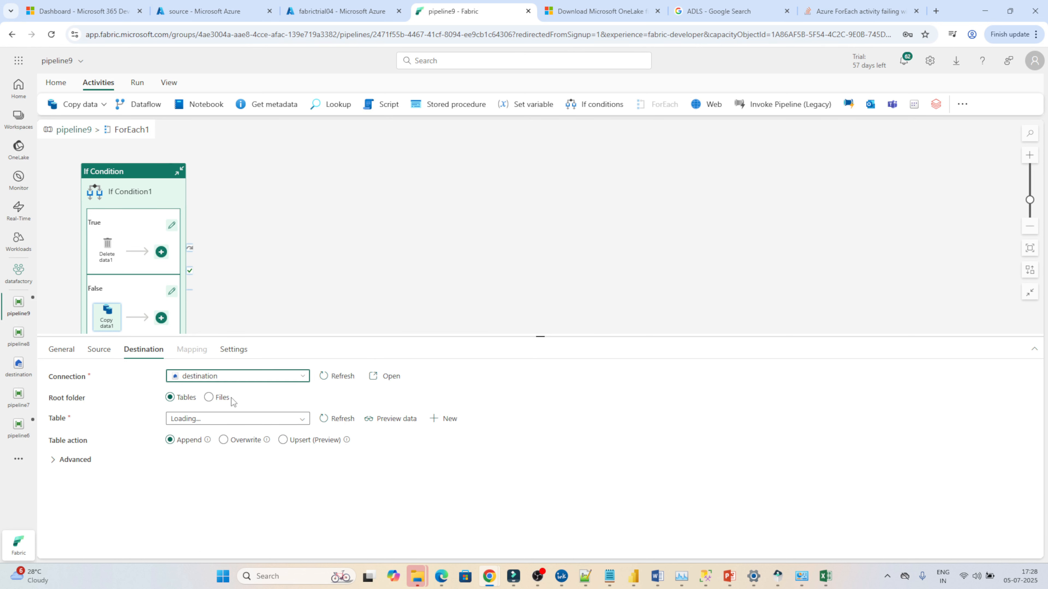
click(222, 398)
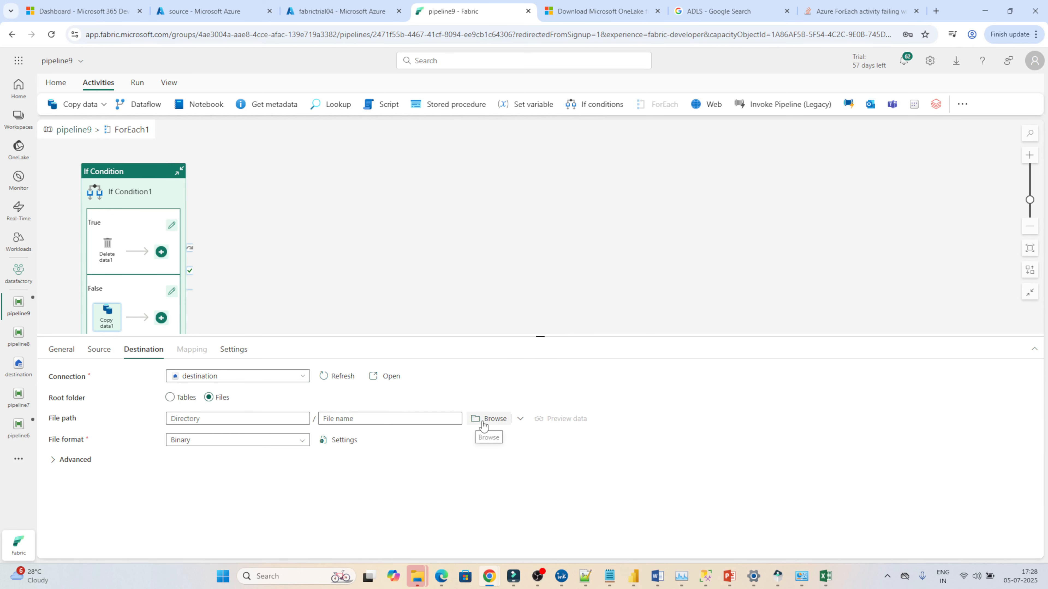
click(490, 419)
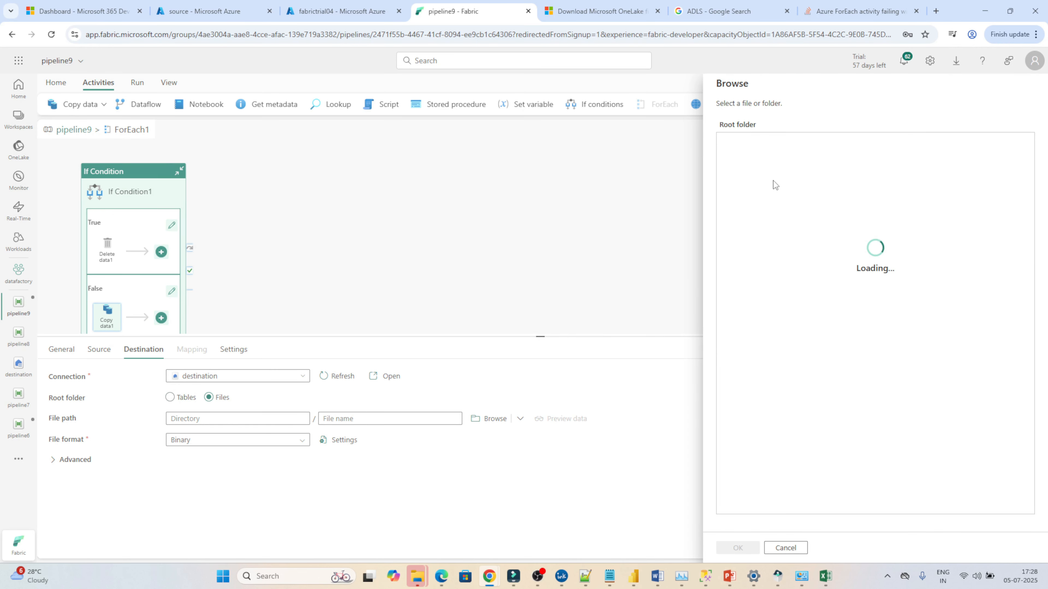
click(740, 143)
click(738, 547)
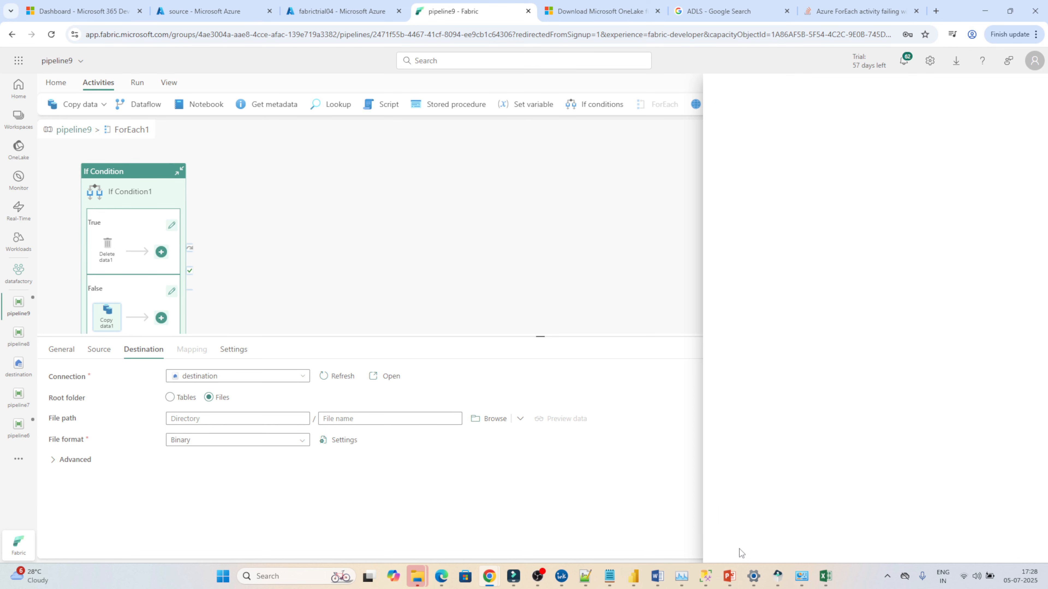
Step: Set the file format to DelimitedText for both the Copy data destination and source
click(273, 441)
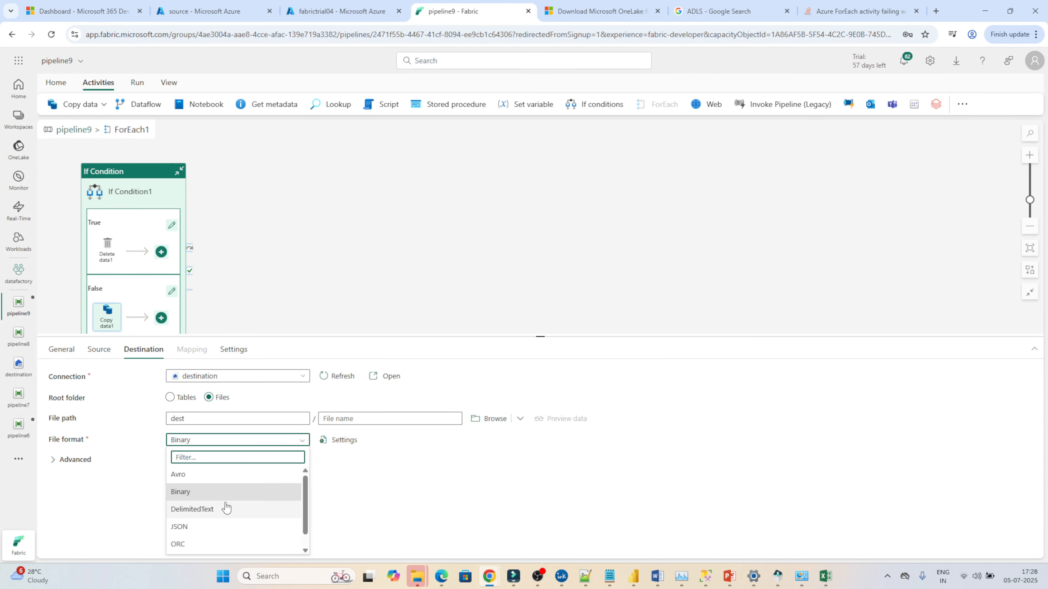
click(213, 512)
click(100, 350)
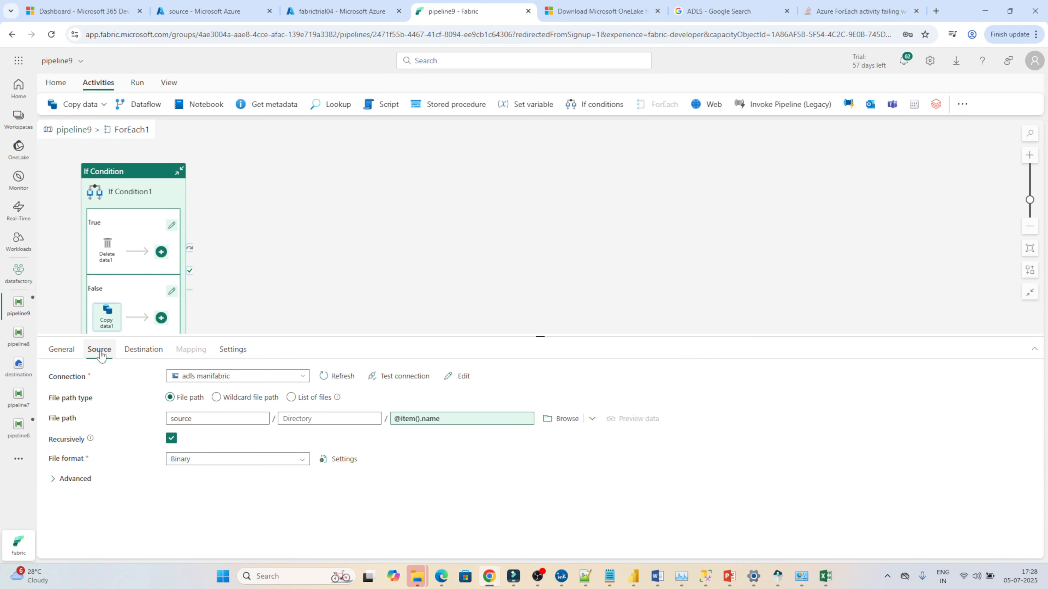
click(220, 462)
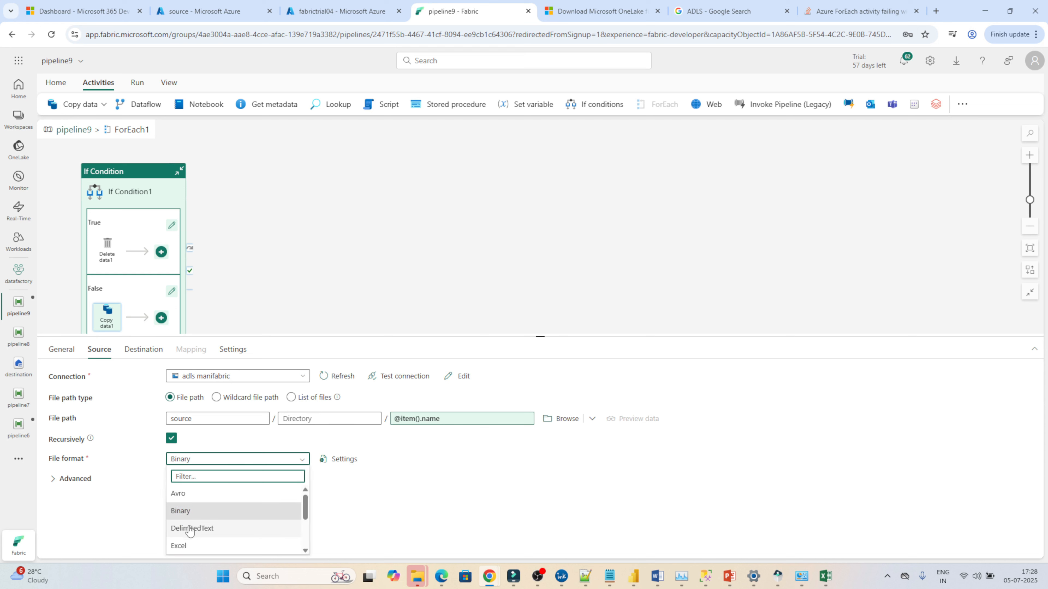
click(189, 526)
click(143, 350)
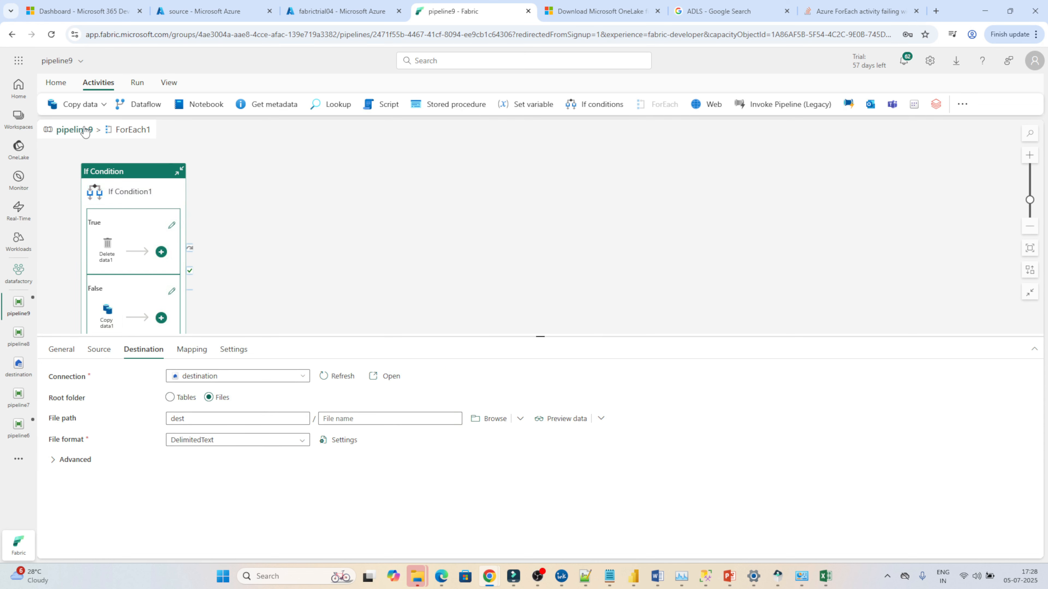
Step: Return to the main pipeline canvas, reposition the ForEach activity, and select the If Condition inside it
click(76, 130)
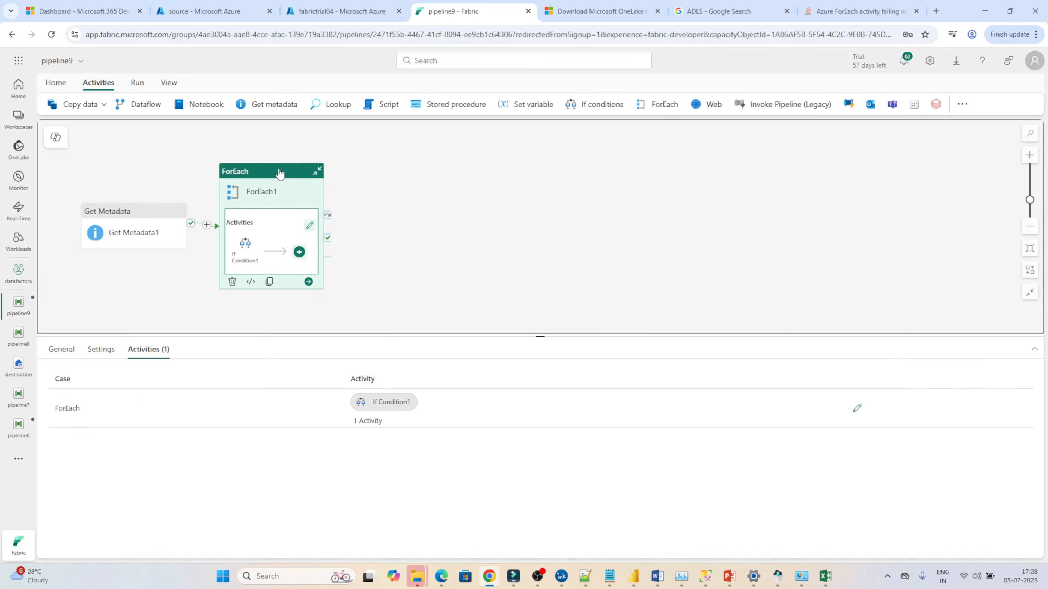
drag(279, 173, 417, 164)
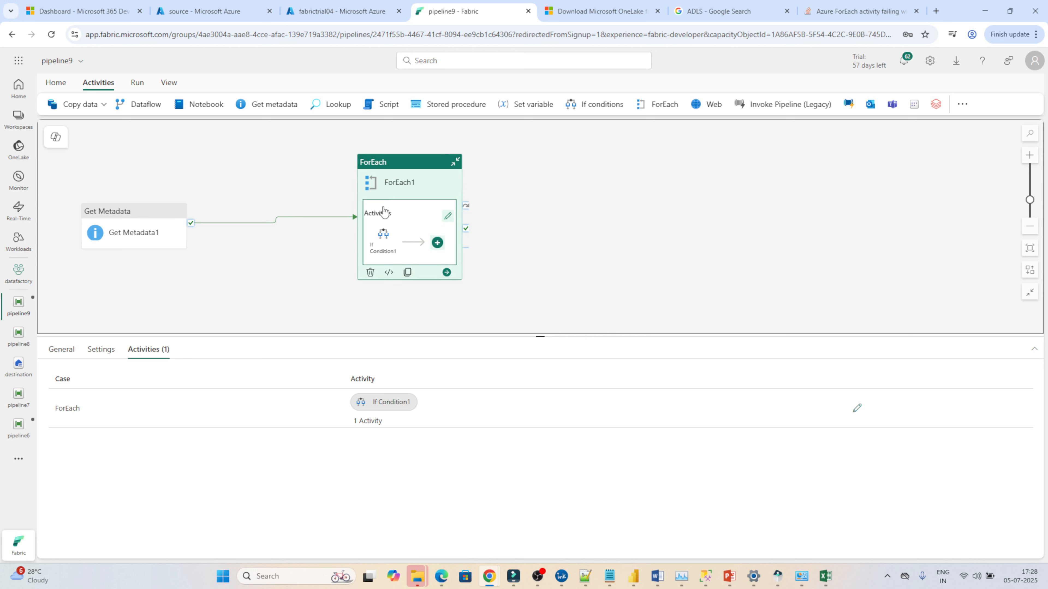
click(385, 234)
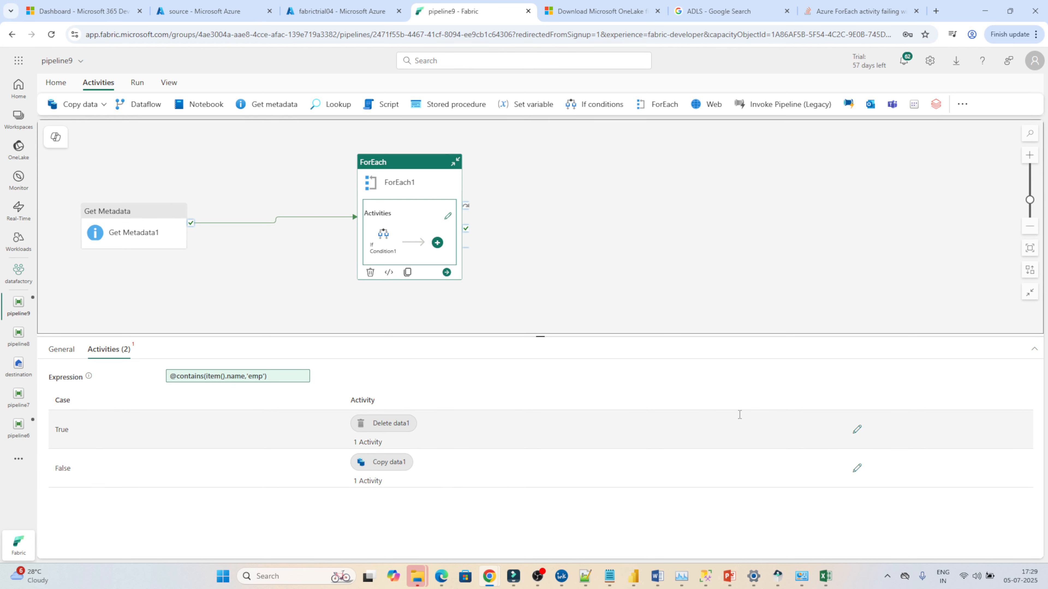
Step: Review the Delete data activity's source and logging settings in the True case, then return to the pipeline
click(857, 430)
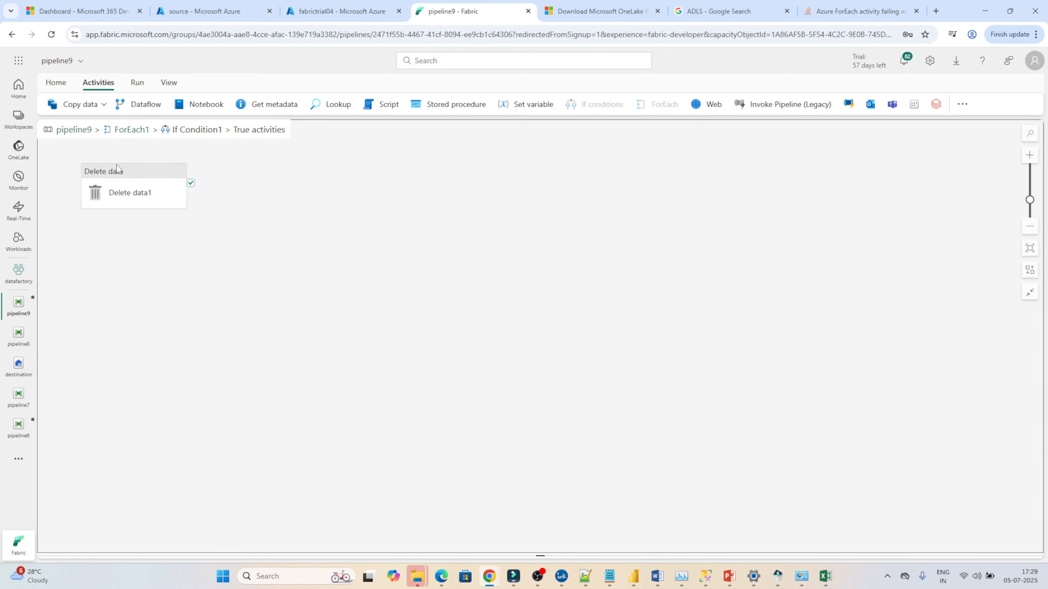
click(116, 173)
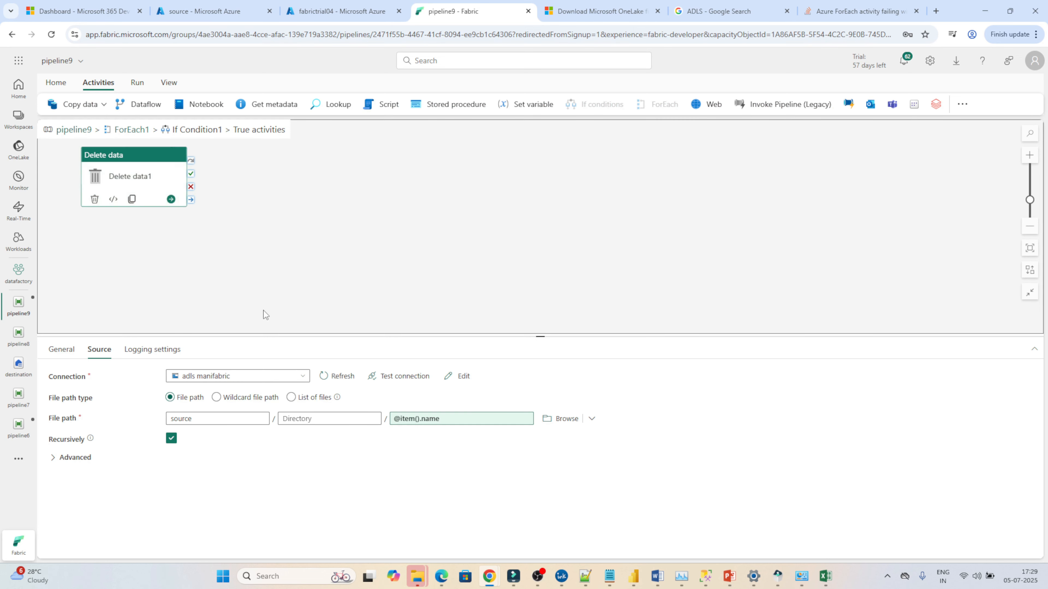
click(154, 350)
click(171, 375)
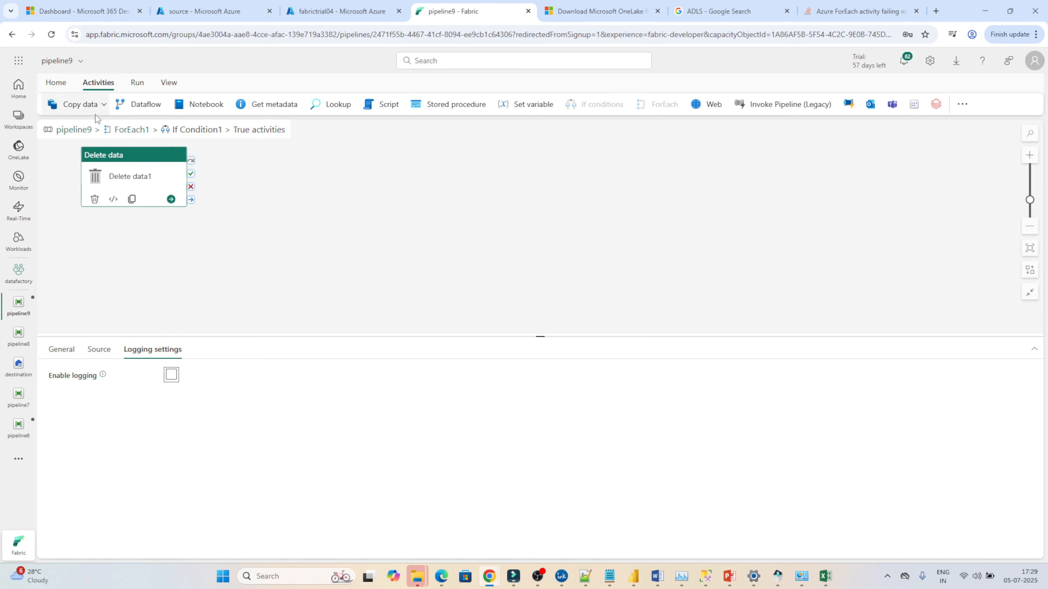
click(83, 130)
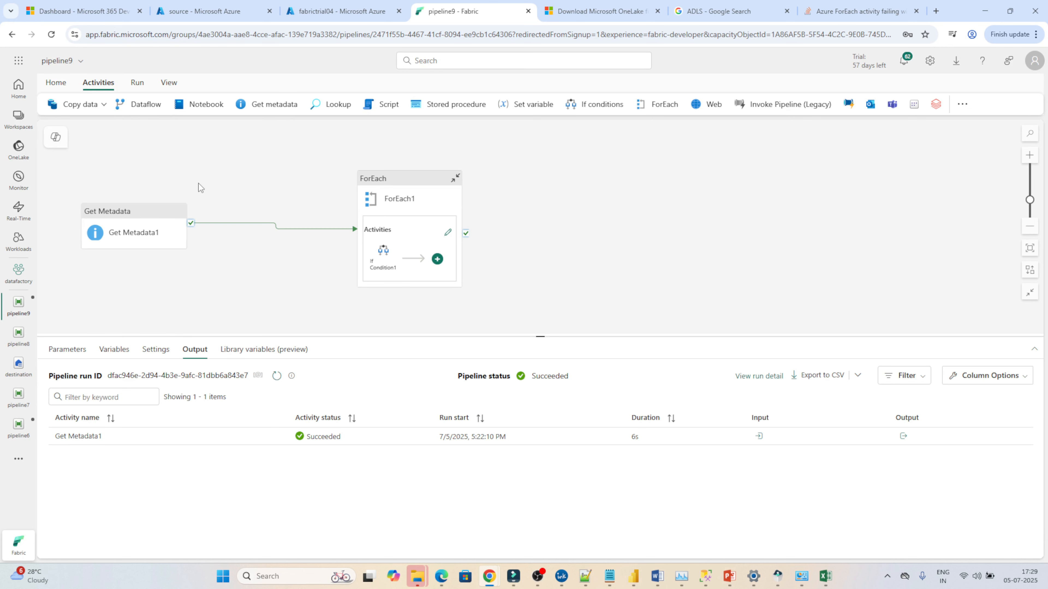
Step: Save and run the pipeline, then open and close the ForEach activity's error details
click(56, 85)
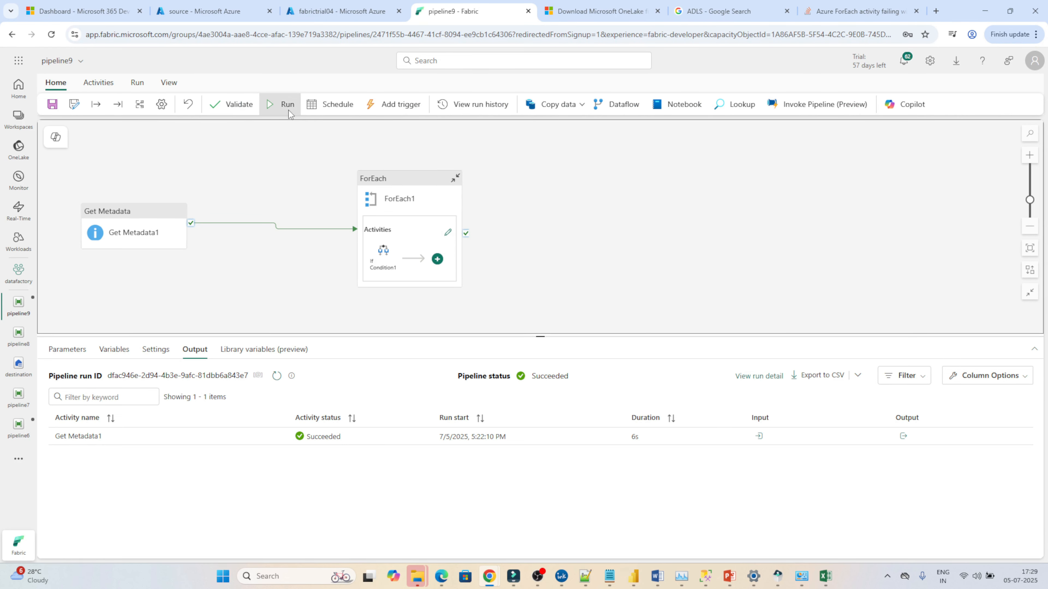
click(288, 106)
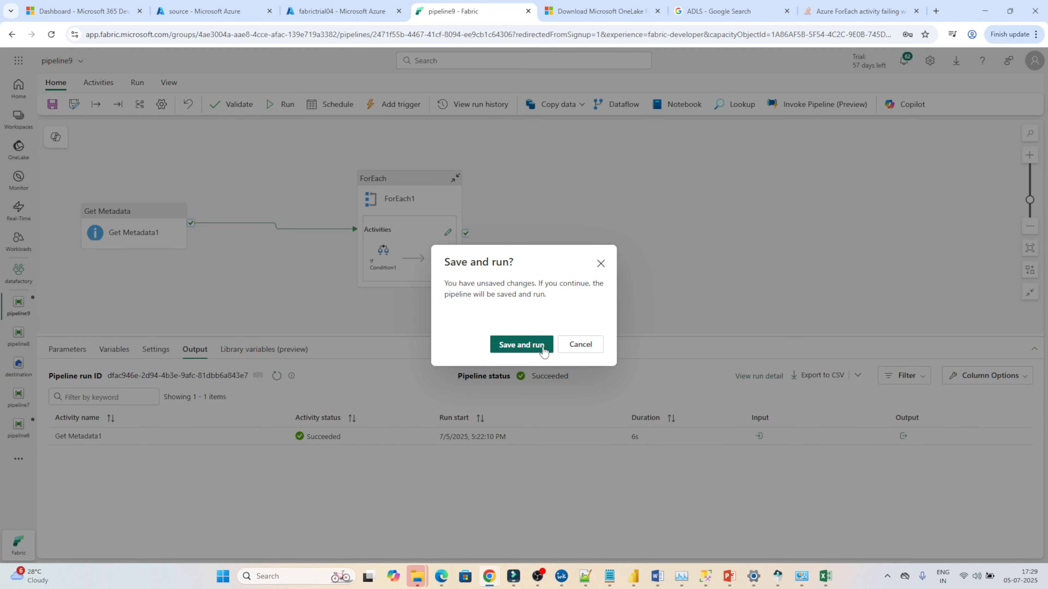
click(544, 349)
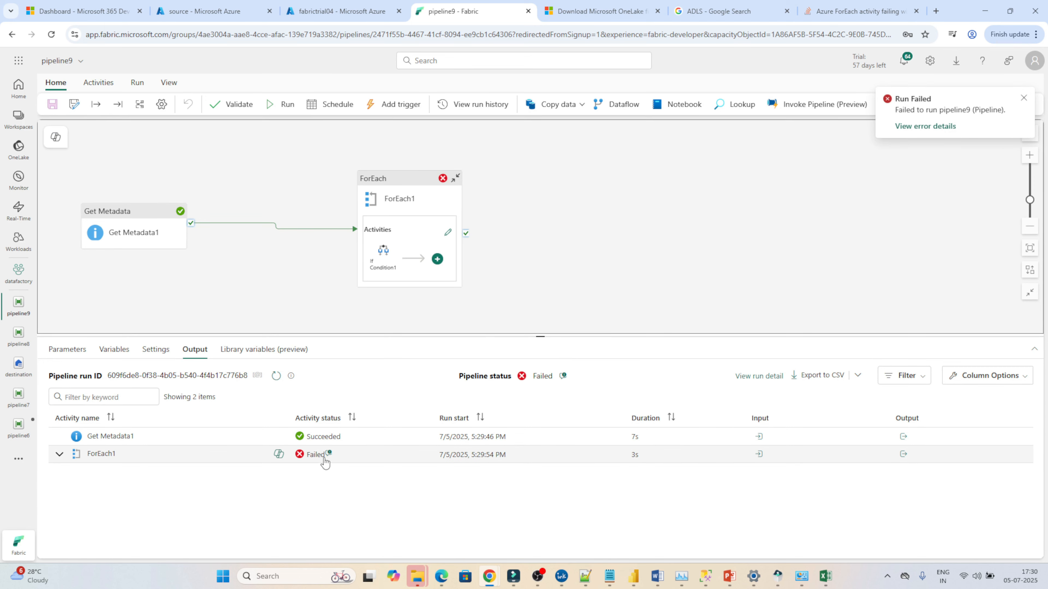
click(329, 455)
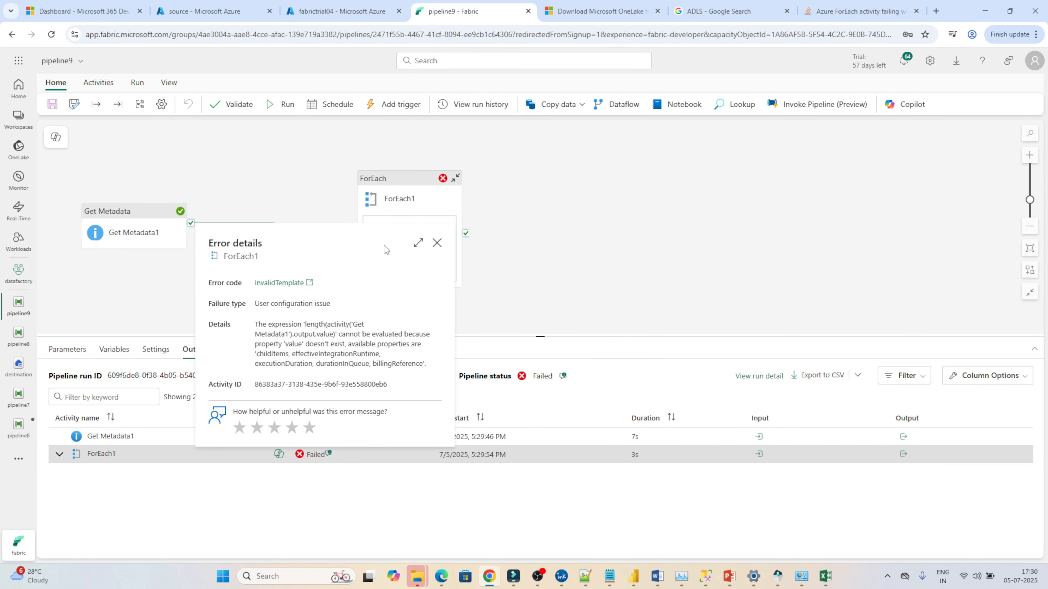
click(383, 180)
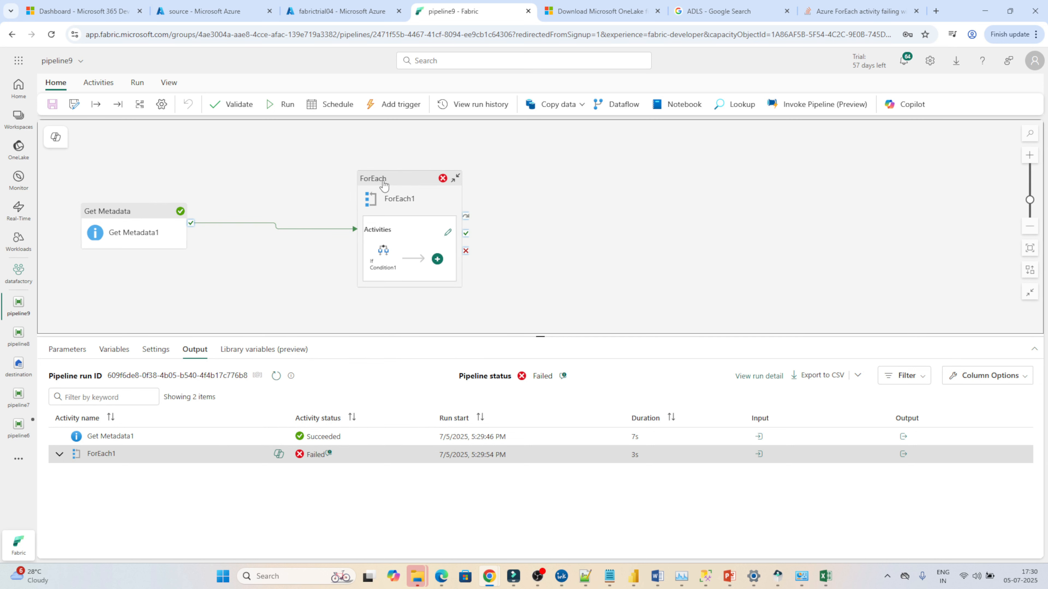
click(383, 186)
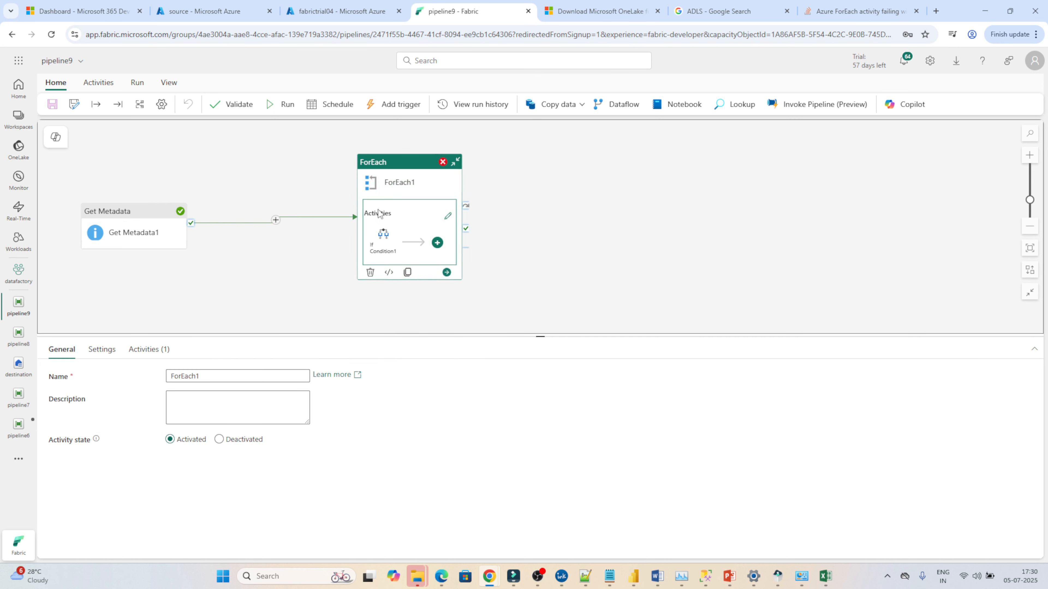
click(102, 349)
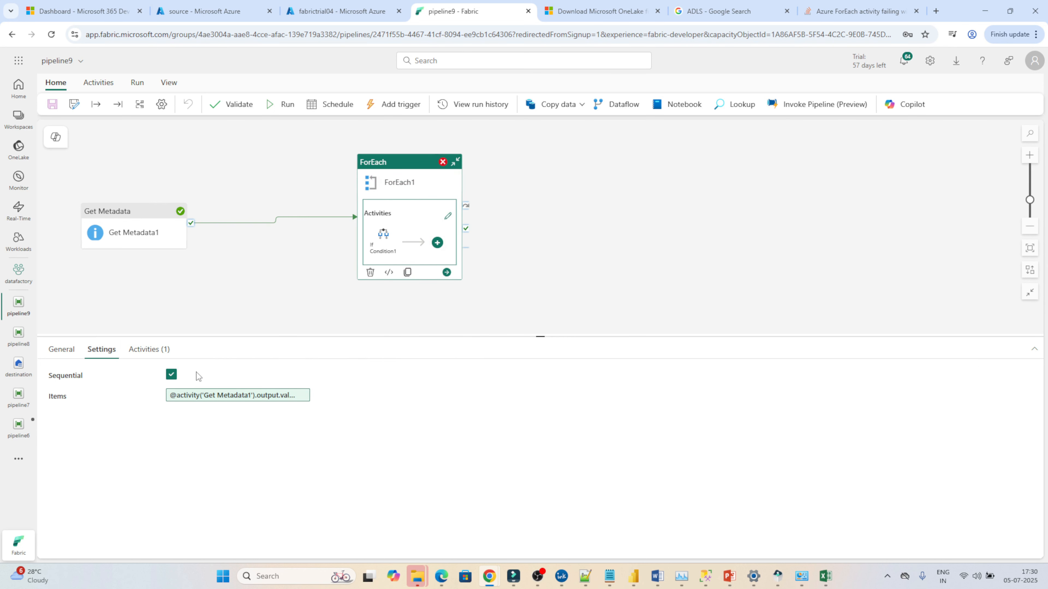
click(218, 395)
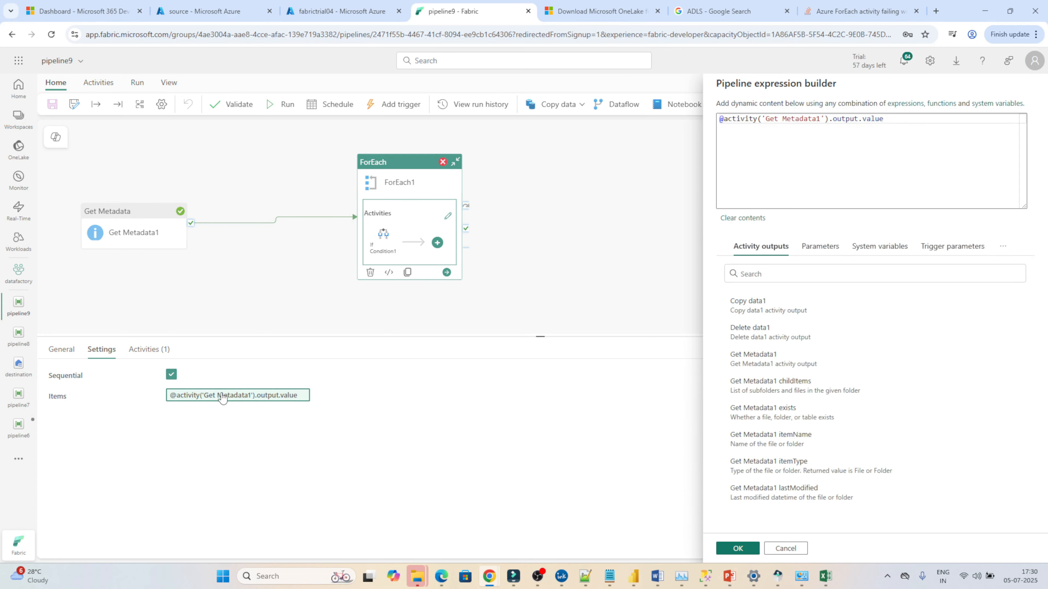
click(795, 389)
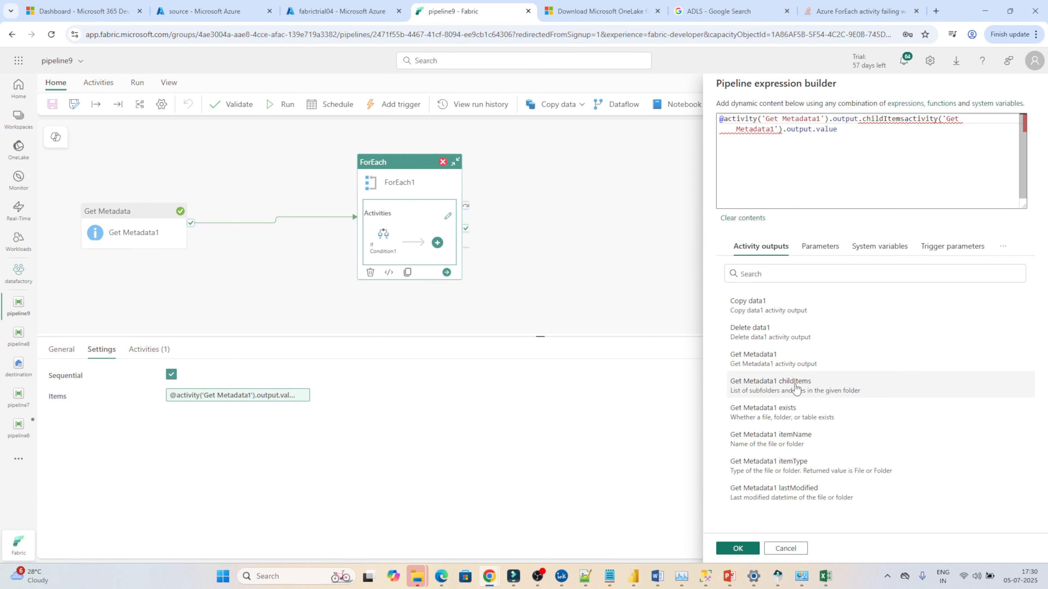
click(818, 146)
key(ctrl+a)
key(BackSpace)
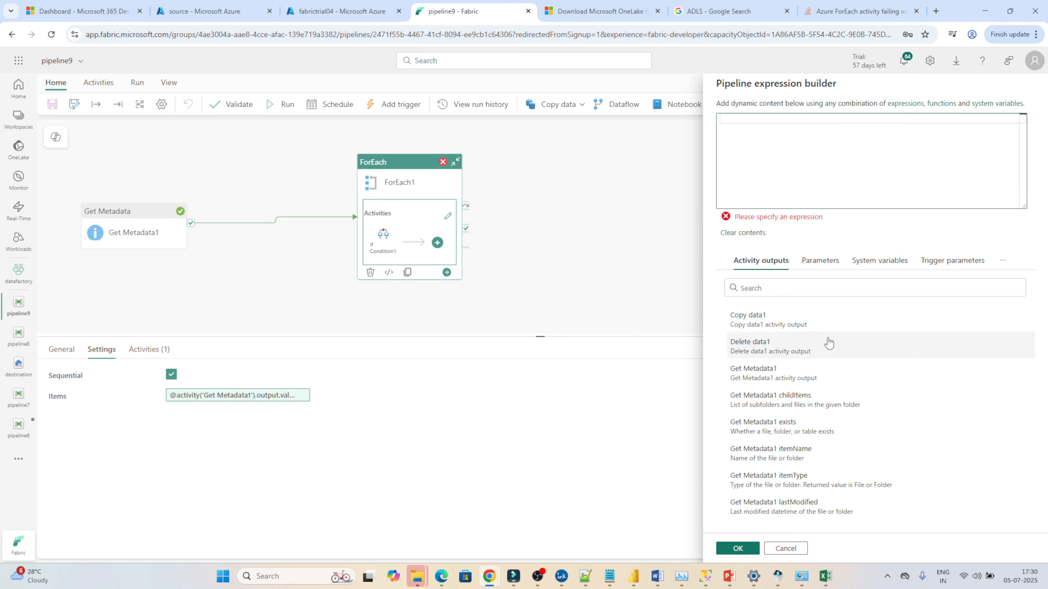
click(779, 398)
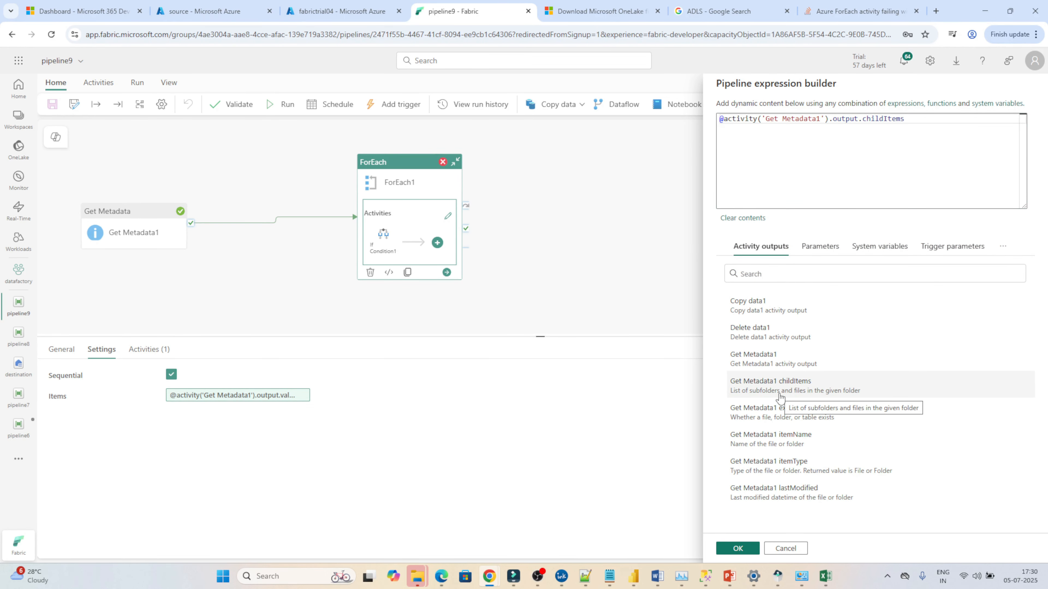
click(733, 550)
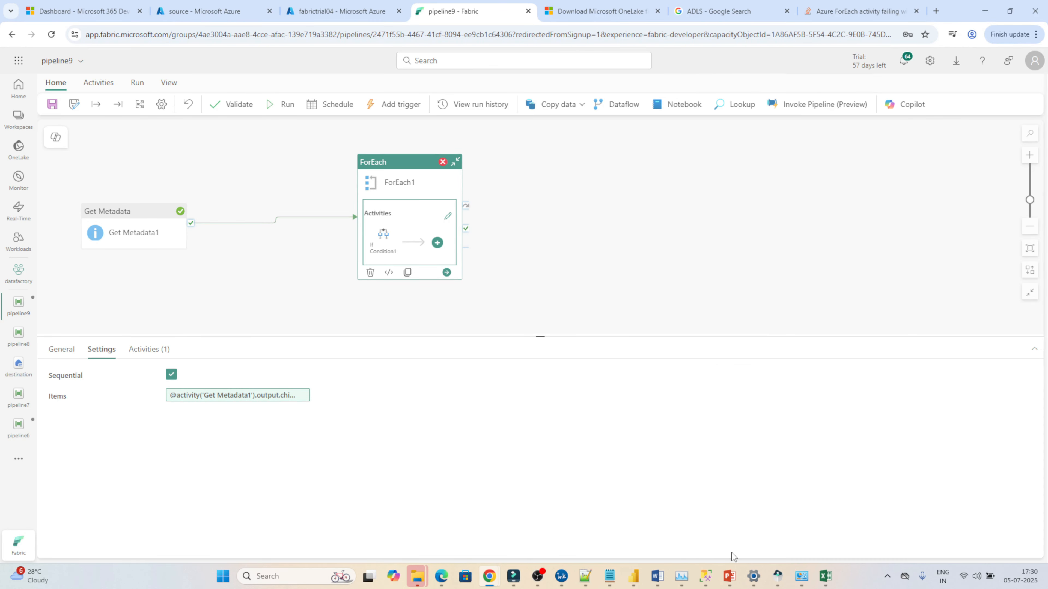
Step: Run the pipeline again and switch to the Azure source container tab to inspect its files
click(272, 106)
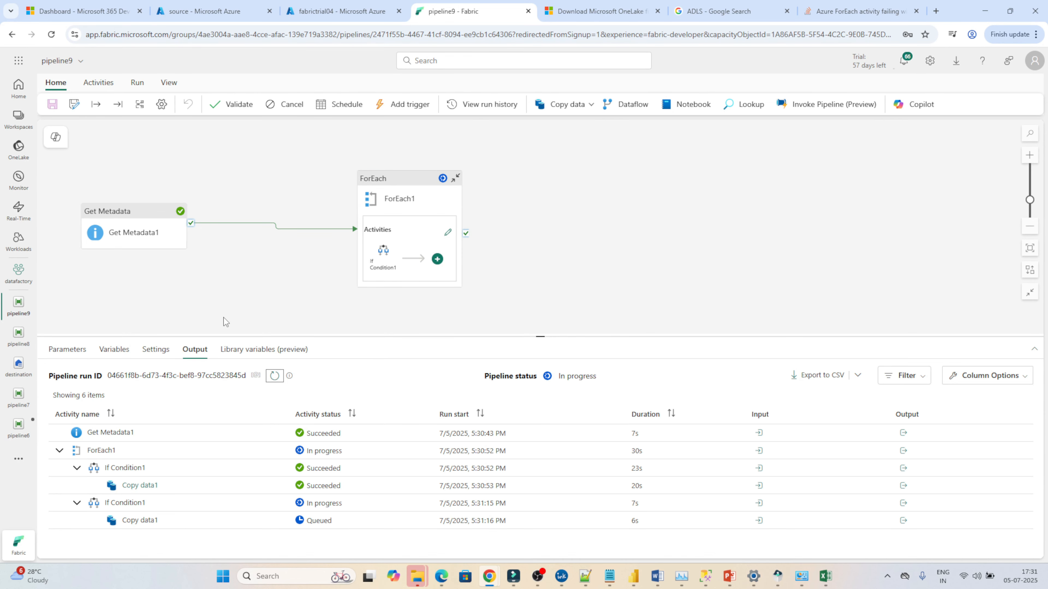
click(198, 11)
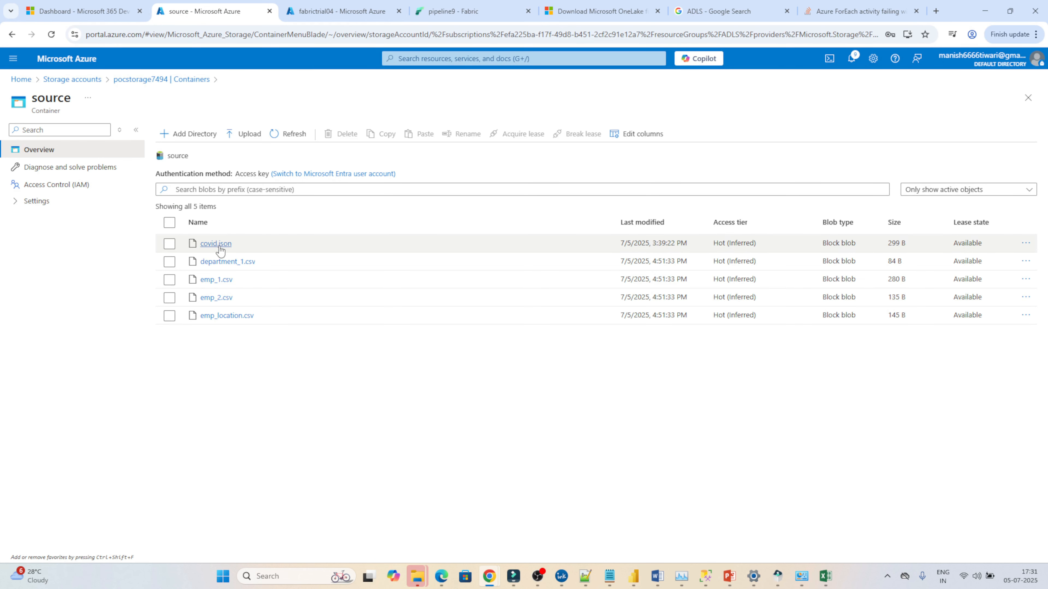
Step: Return to the pipeline to monitor the run's activity output, then inspect the ForEach settings and the If Condition cases
click(439, 2)
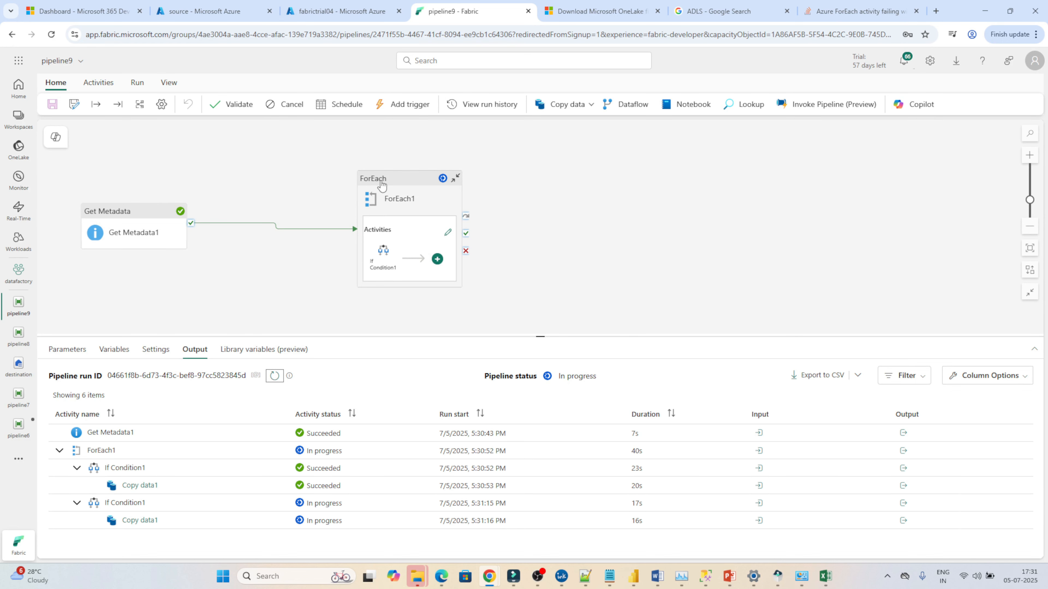
mouse_move(381, 267)
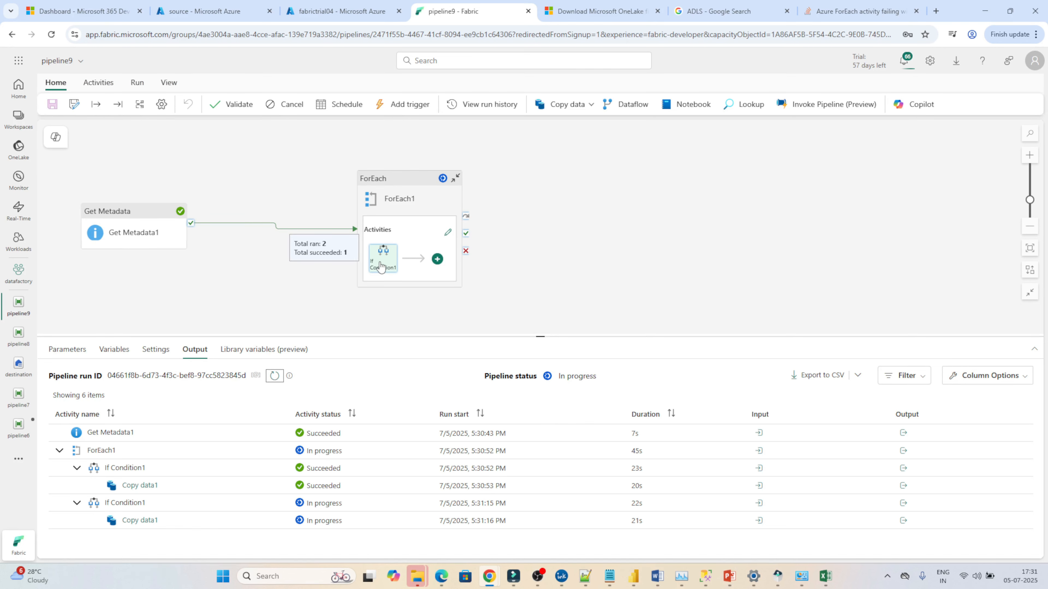
click(212, 3)
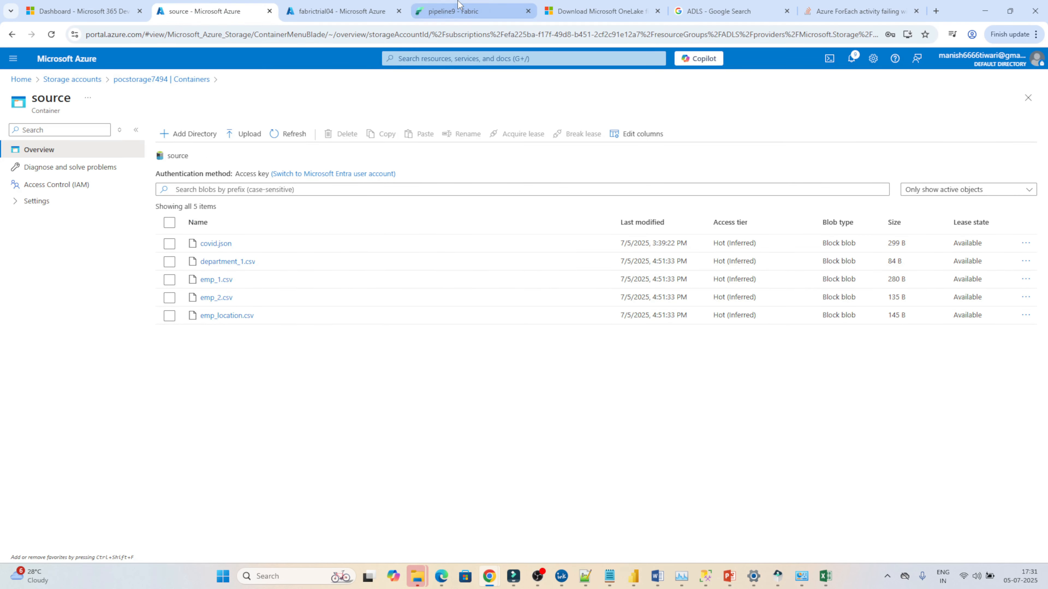
click(454, 11)
mouse_move(381, 266)
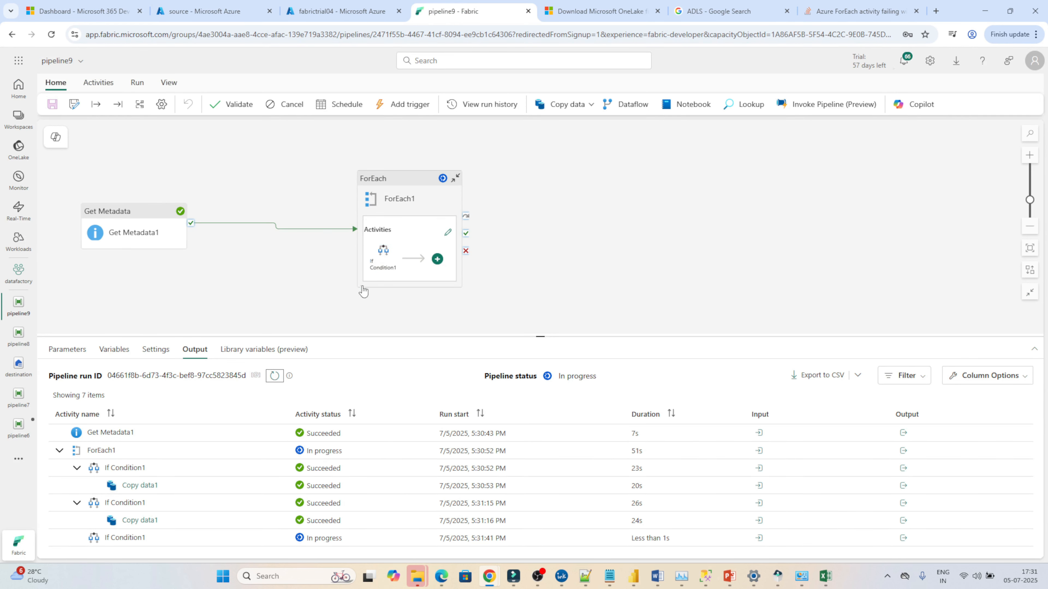
click(387, 268)
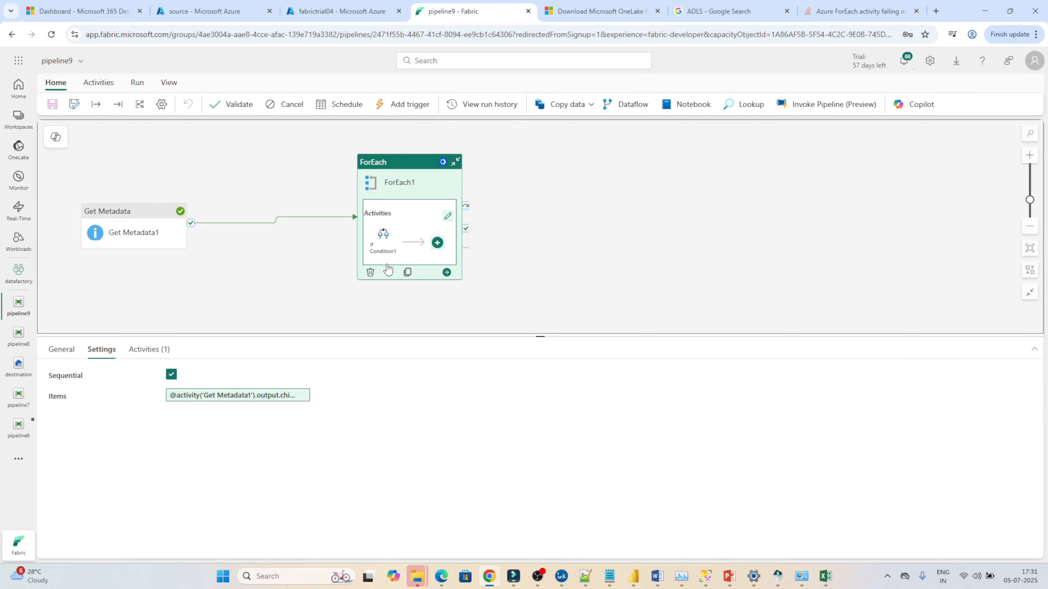
click(384, 253)
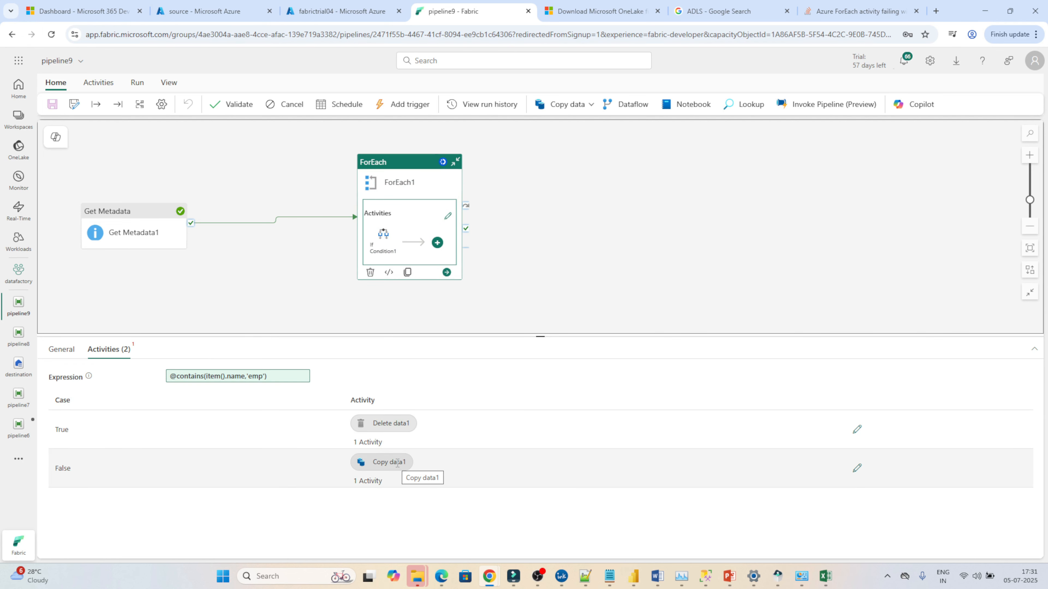
Step: Compare the source container's files with the pipeline run and scroll through the run's activity output list
click(207, 6)
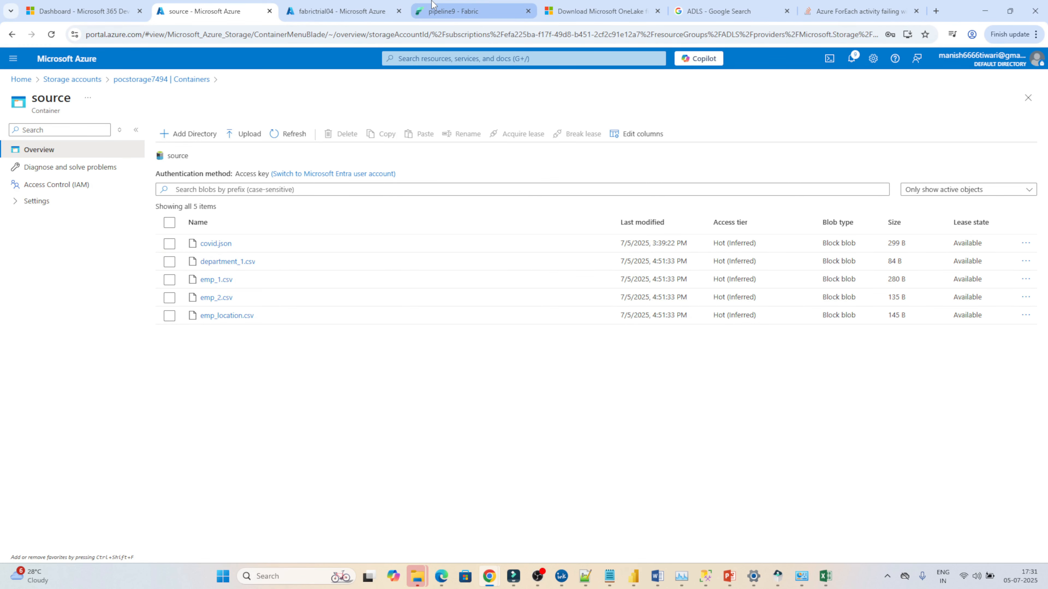
click(434, 9)
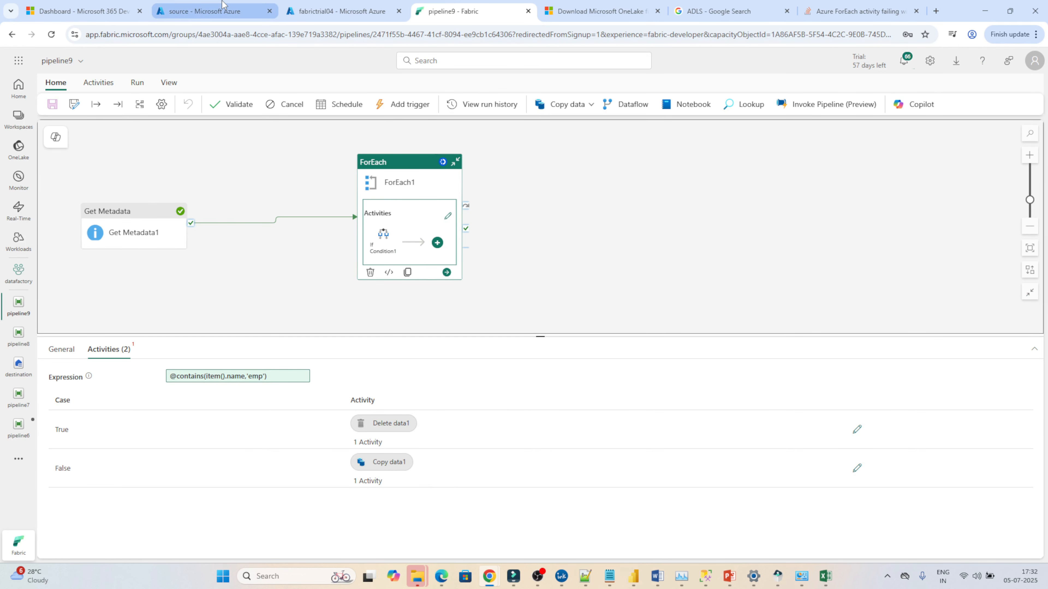
click(203, 11)
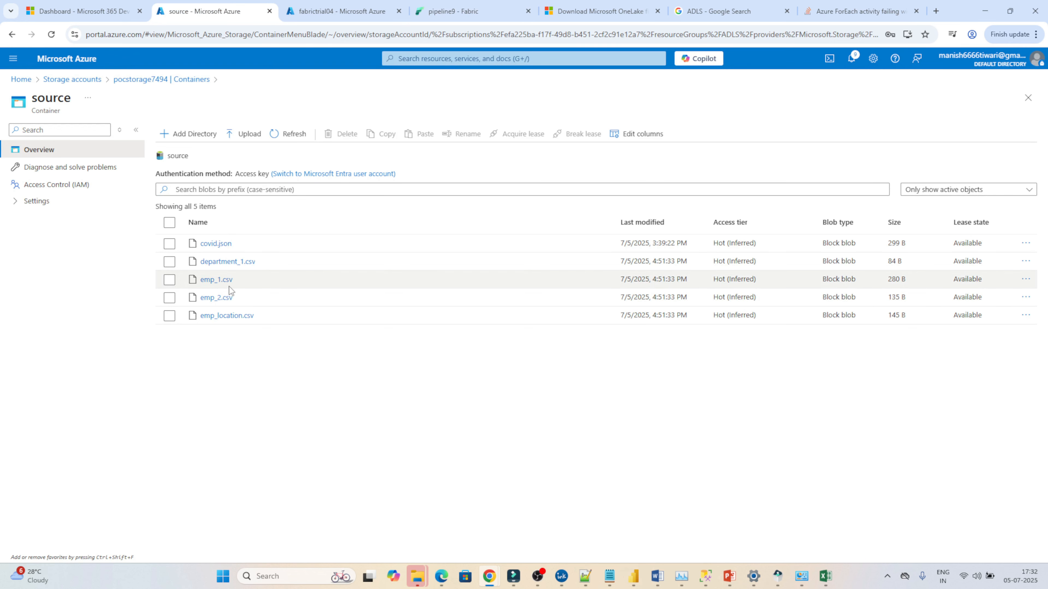
click(455, 5)
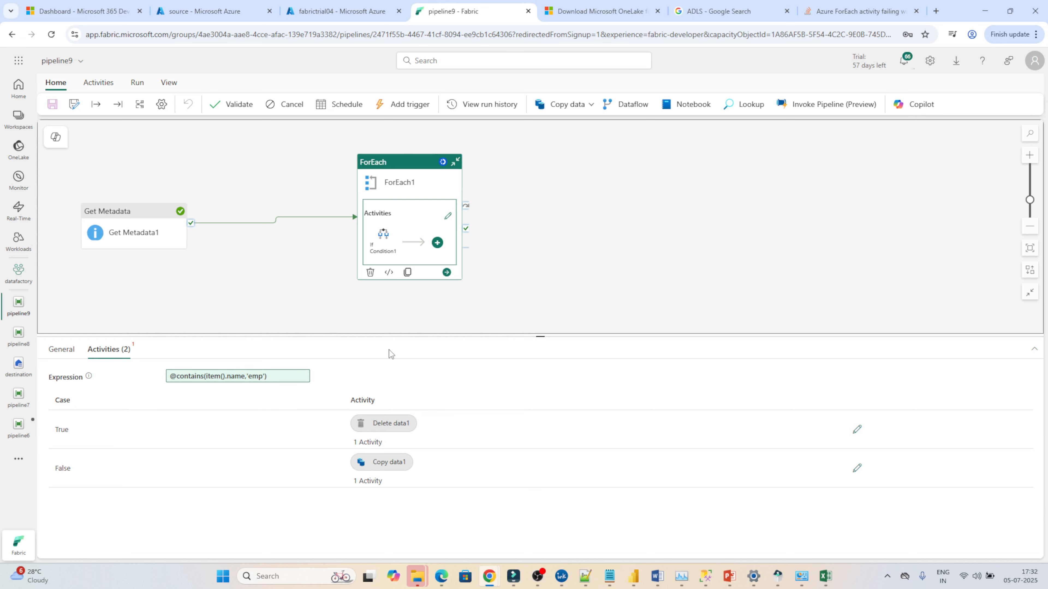
click(651, 271)
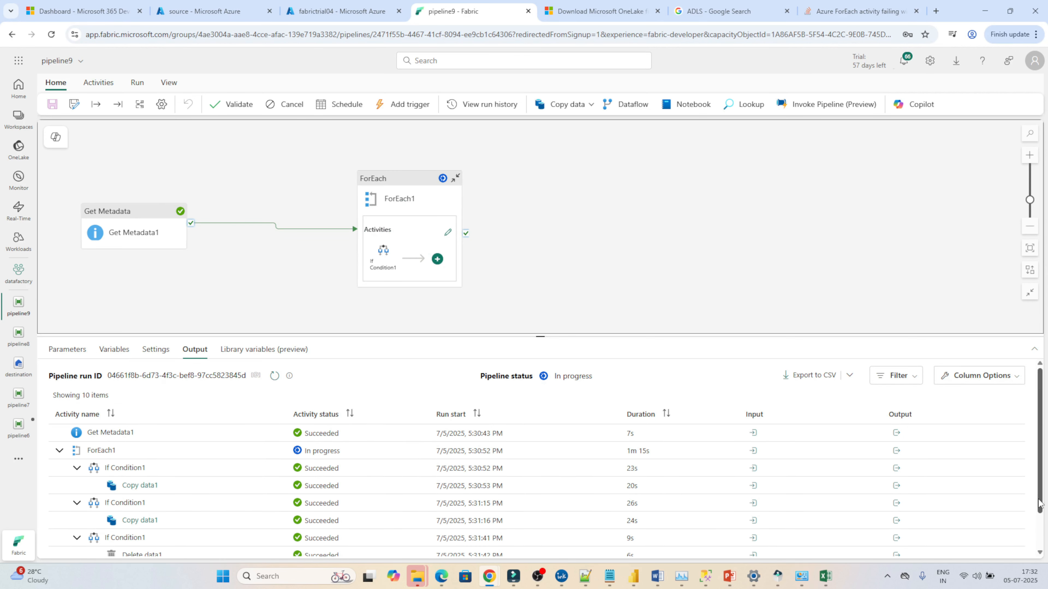
drag(1039, 504, 1038, 545)
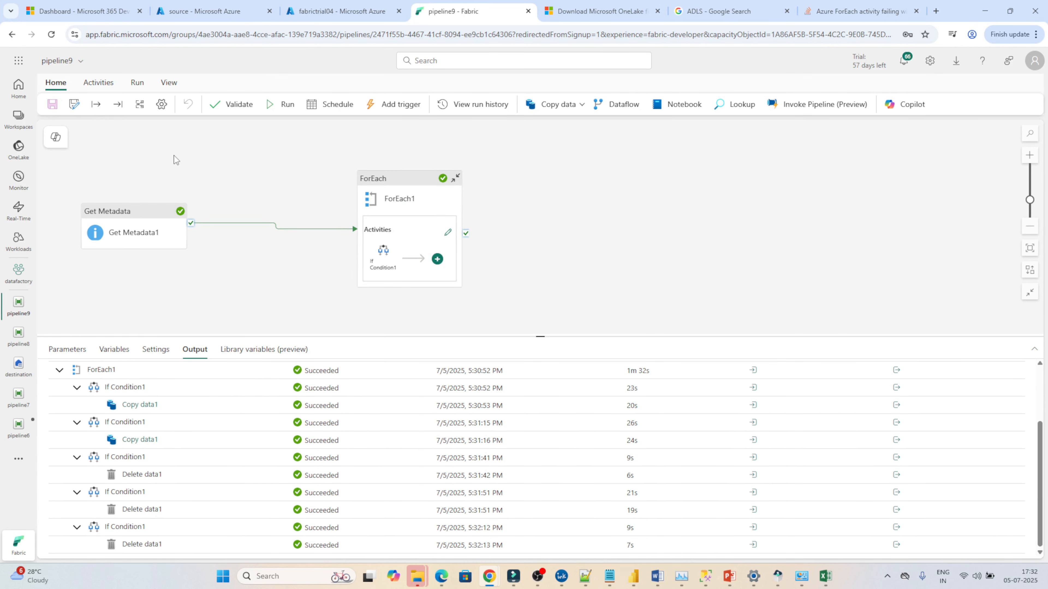
Step: Refresh the source container's file list, then go back to the pipeline tab
click(170, 11)
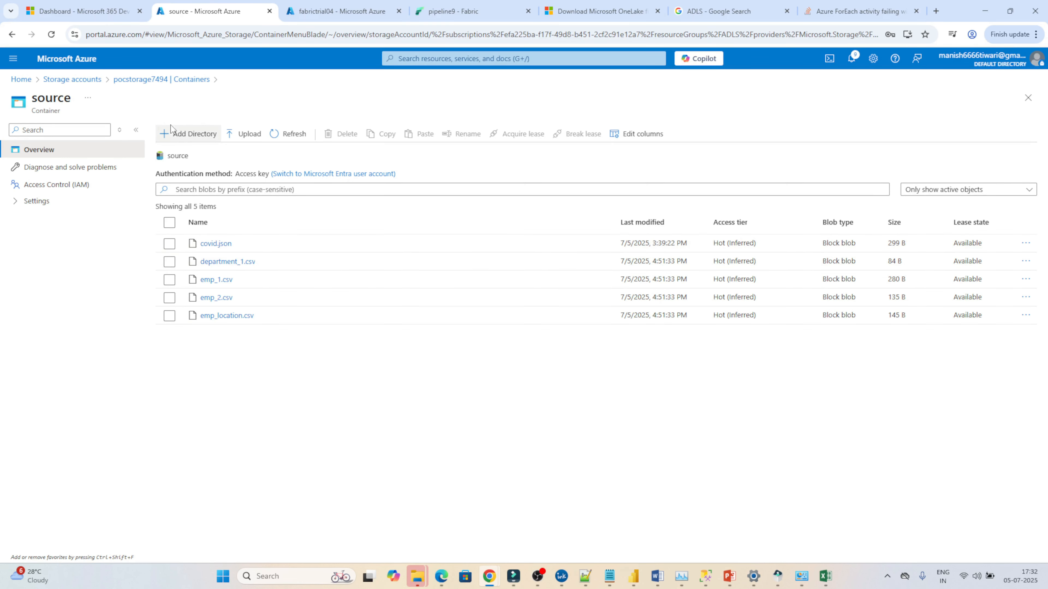
click(294, 135)
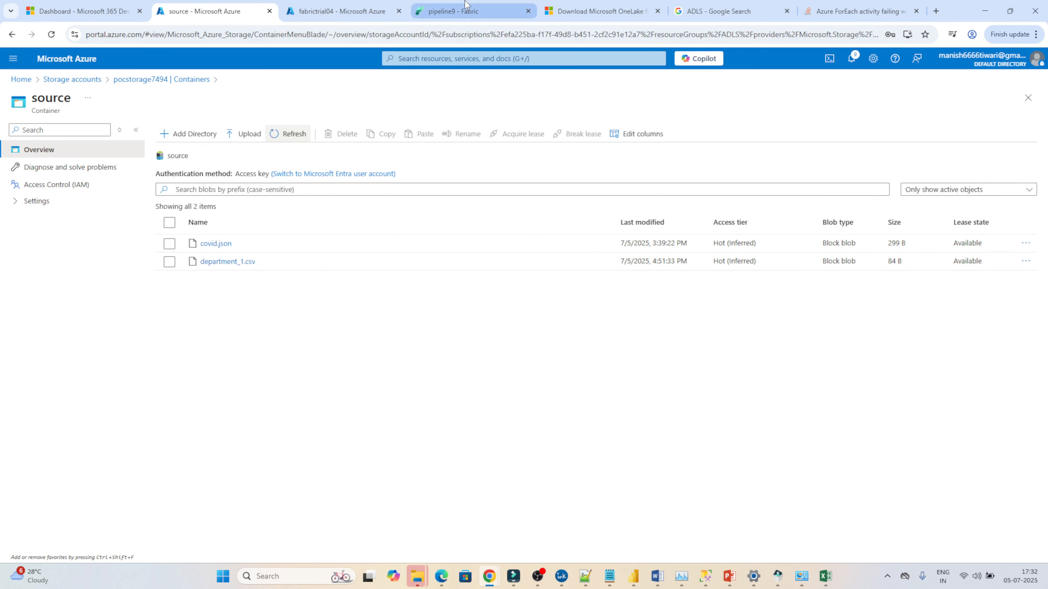
click(453, 11)
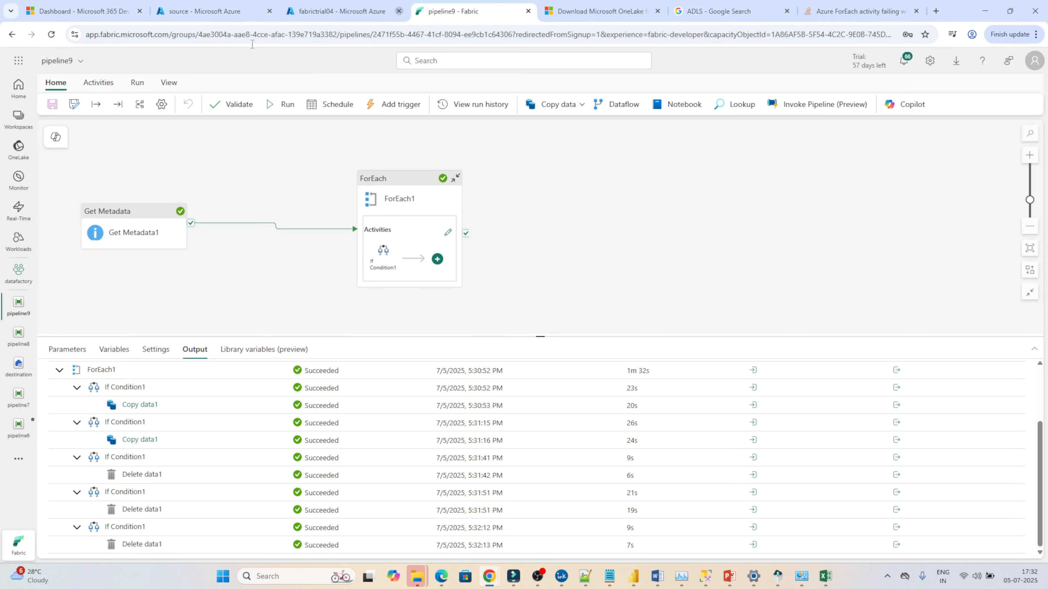
Step: Open the destination lakehouse from the OneLake catalog and refresh it to check the dest folder's files
click(16, 151)
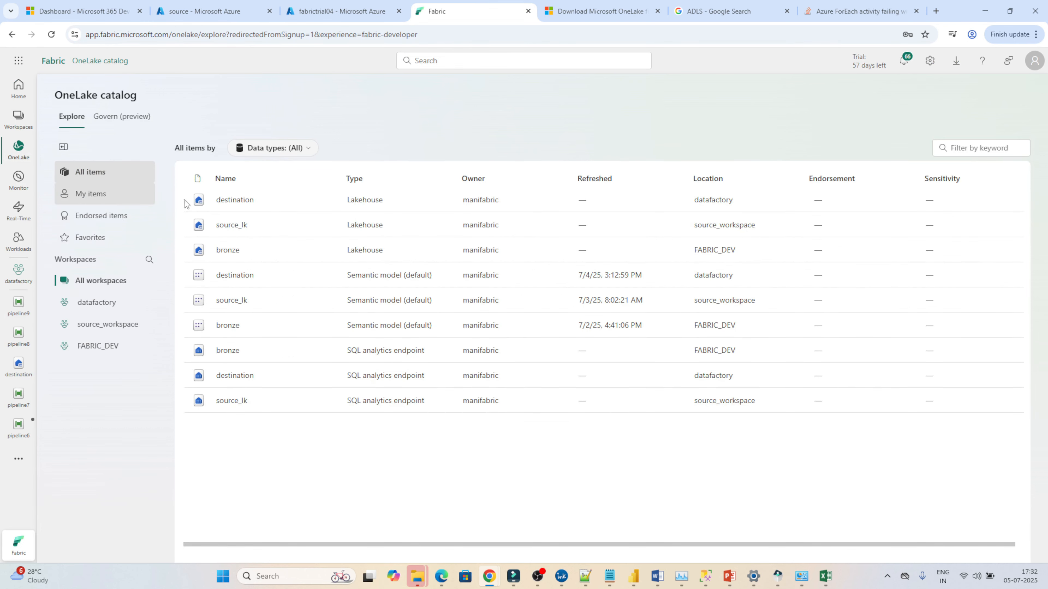
click(236, 201)
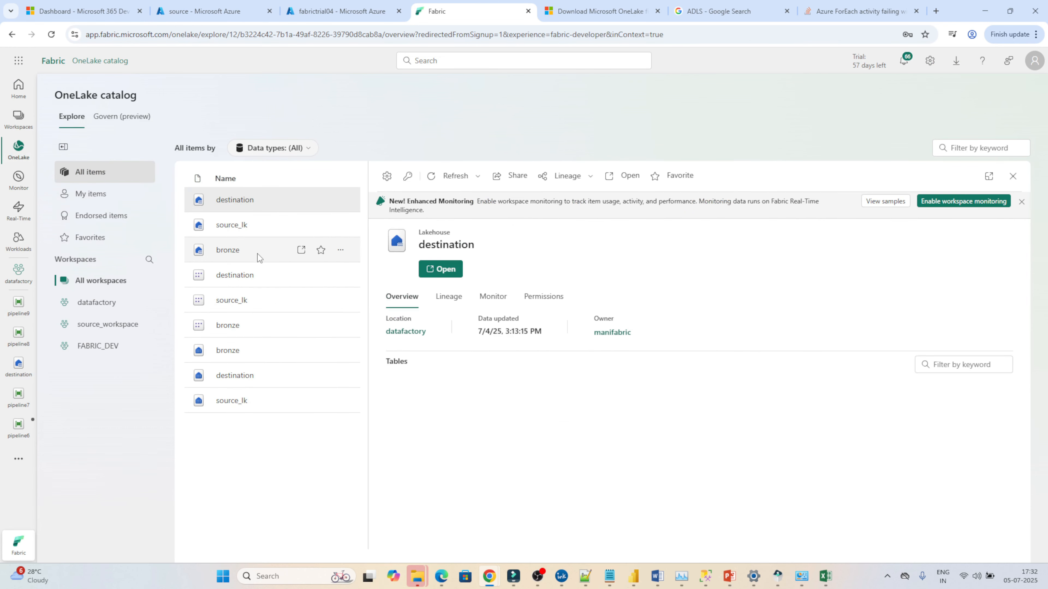
click(440, 269)
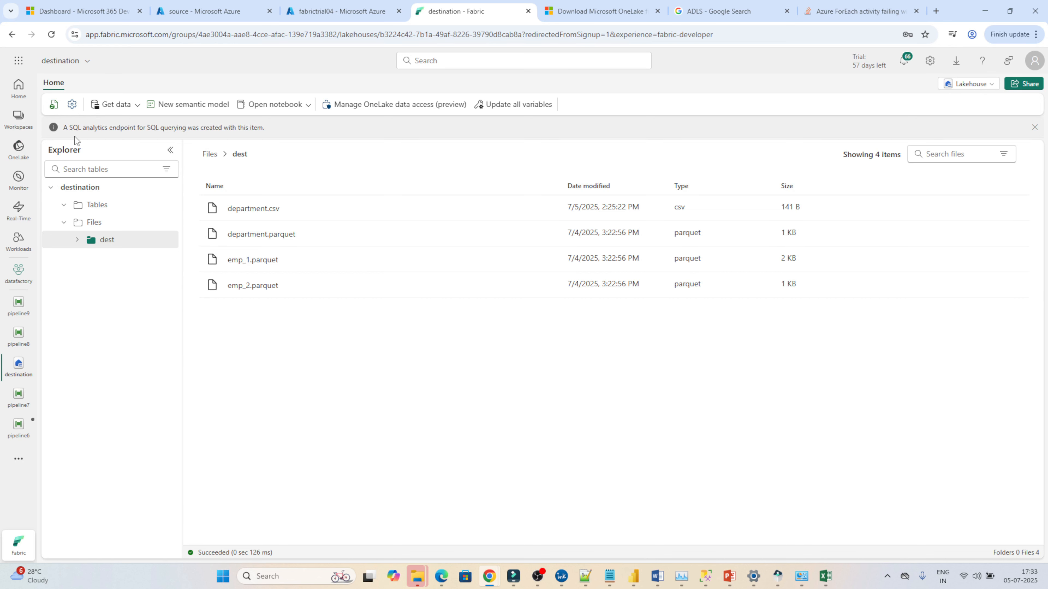
click(54, 105)
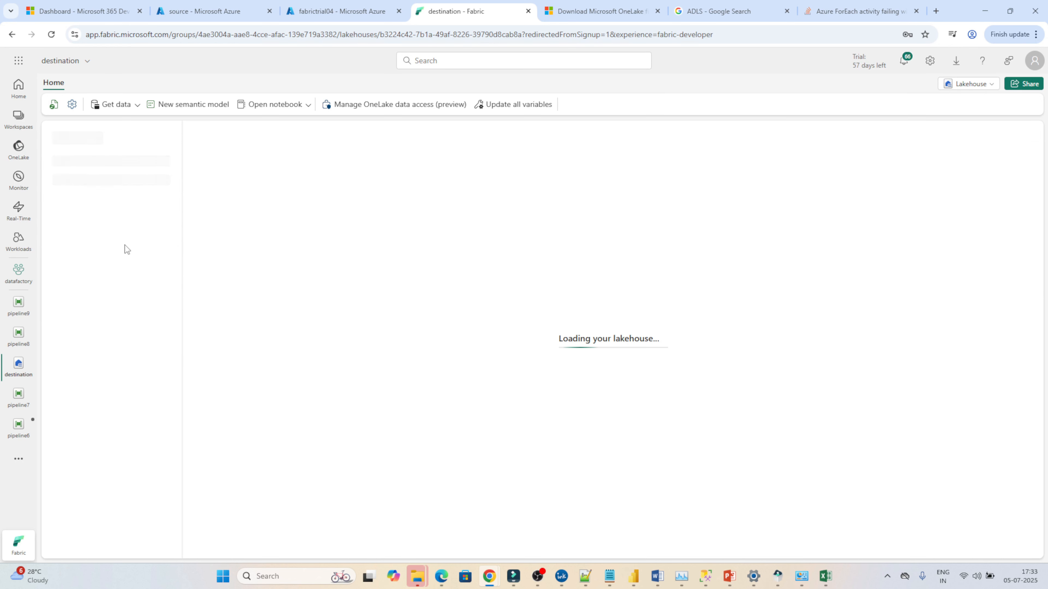